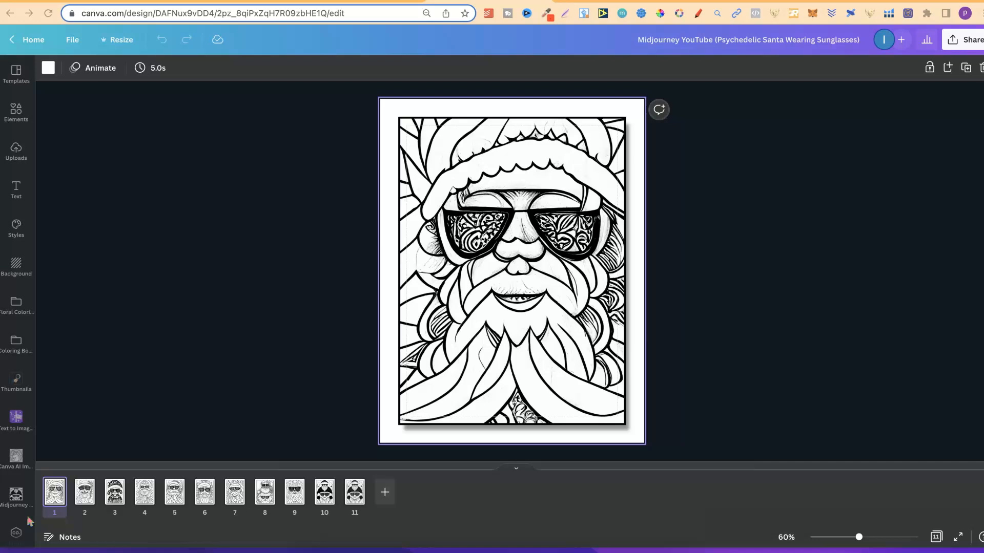
Page through the Santa-with-sunglasses coloring design from page 1 to page 10, examining each illustration.
click(39, 517)
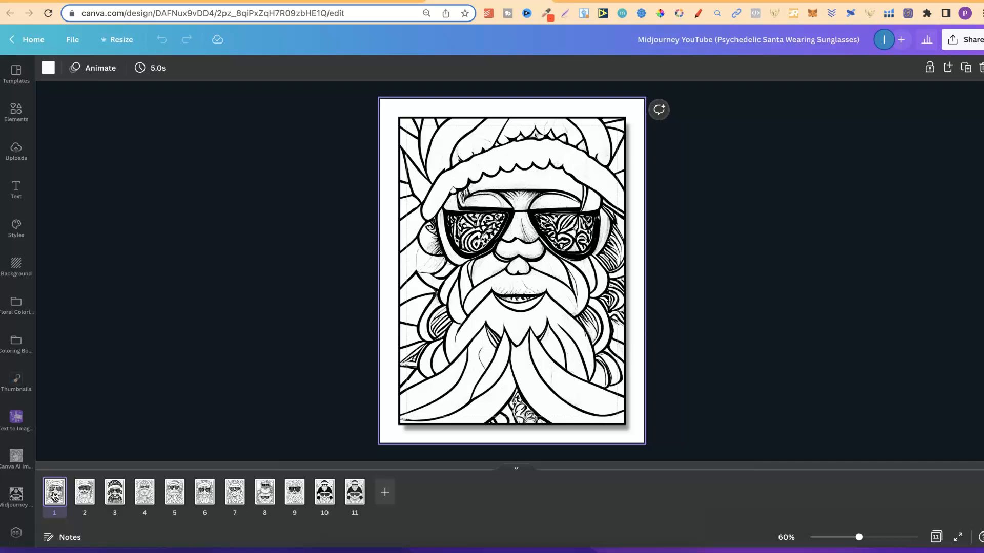
key(Right)
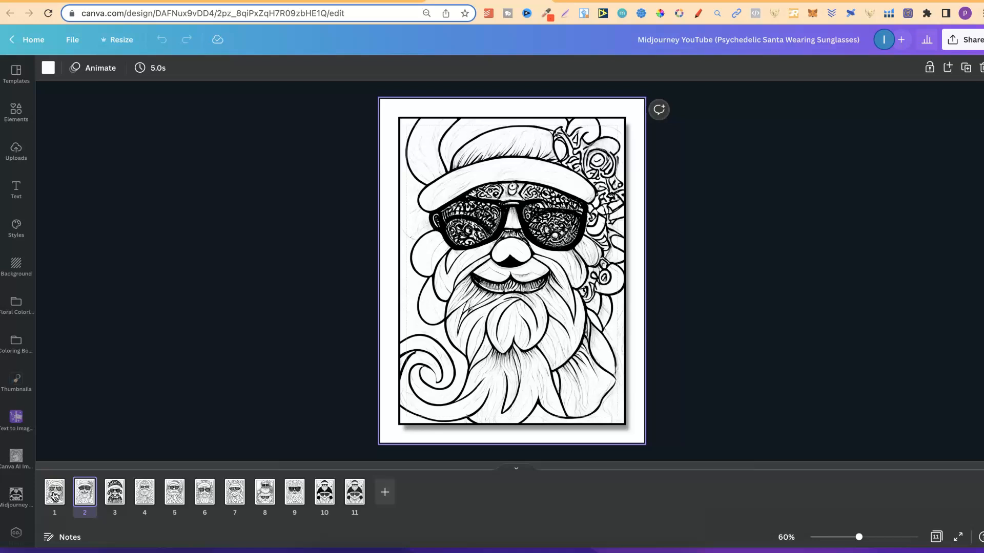
key(Right)
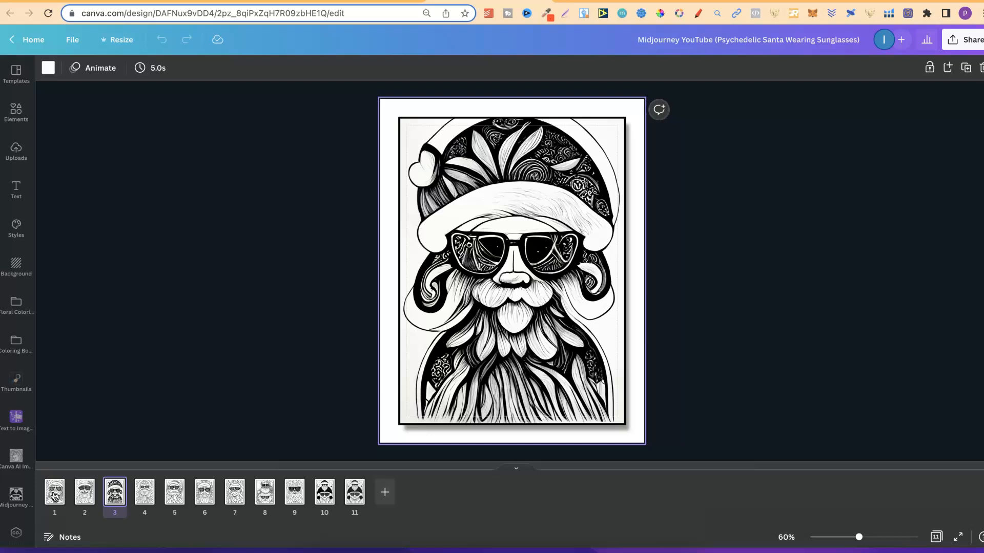
key(Right)
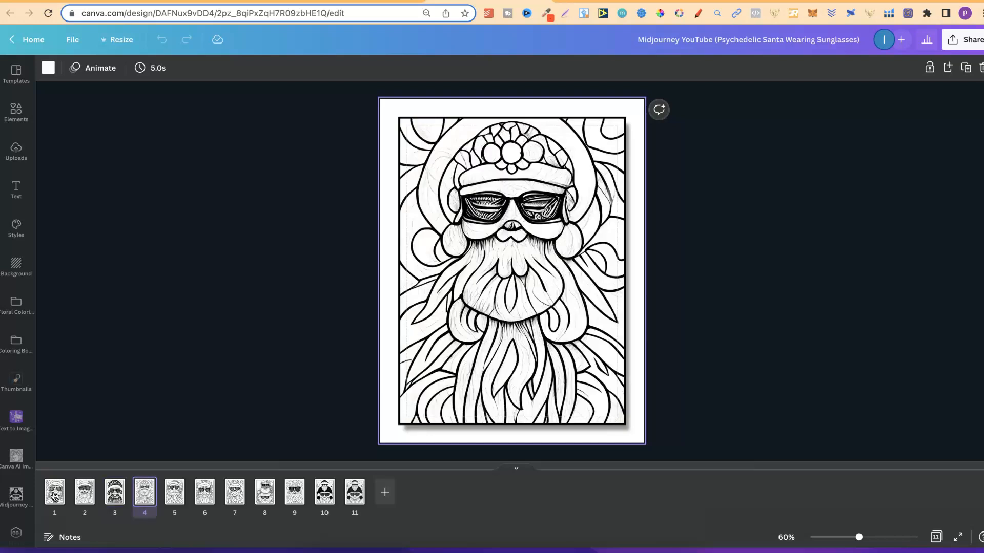
key(Right)
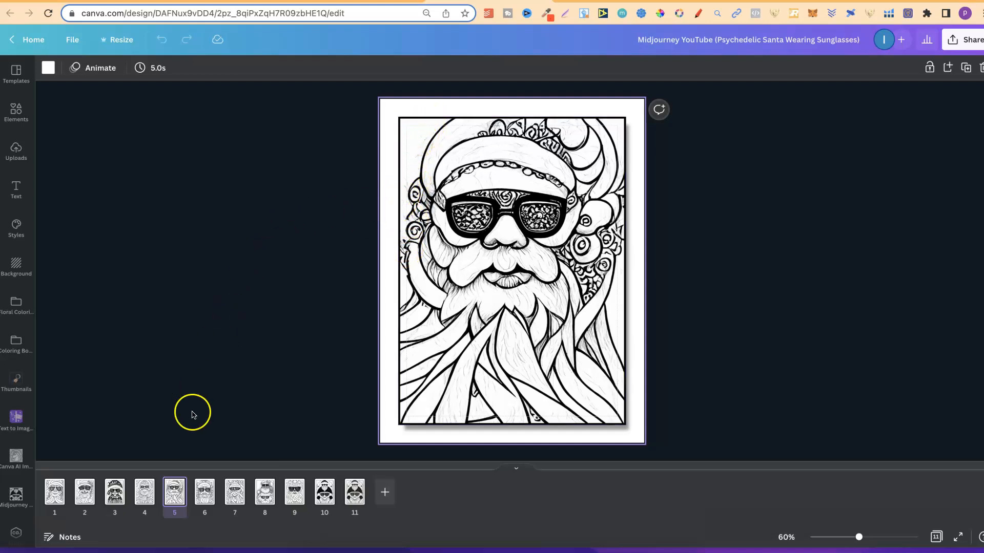
key(Right)
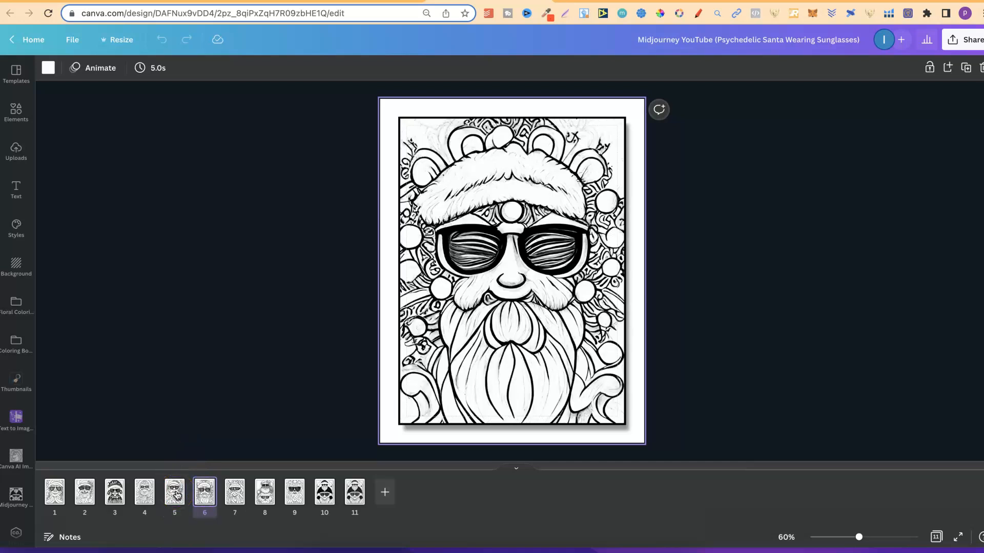
key(Right)
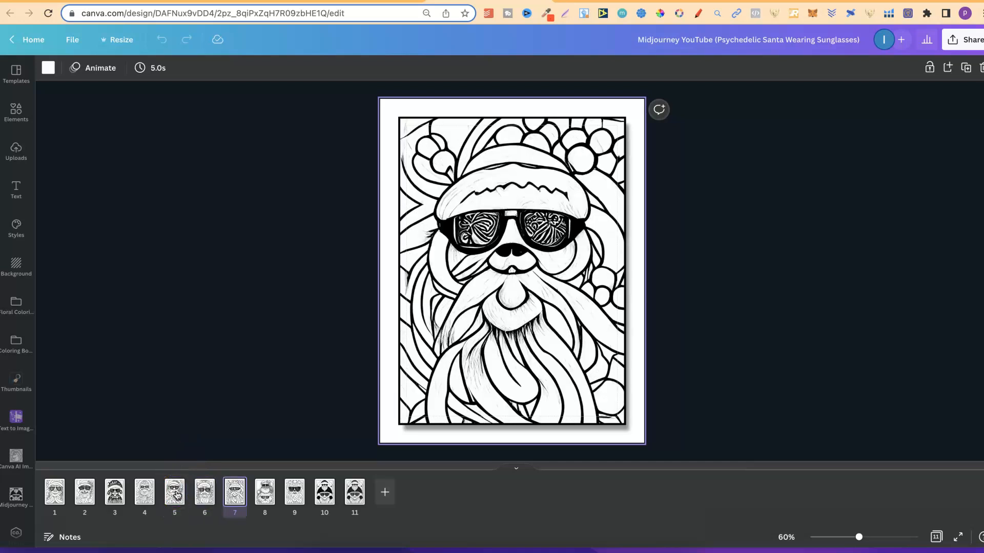
key(Right)
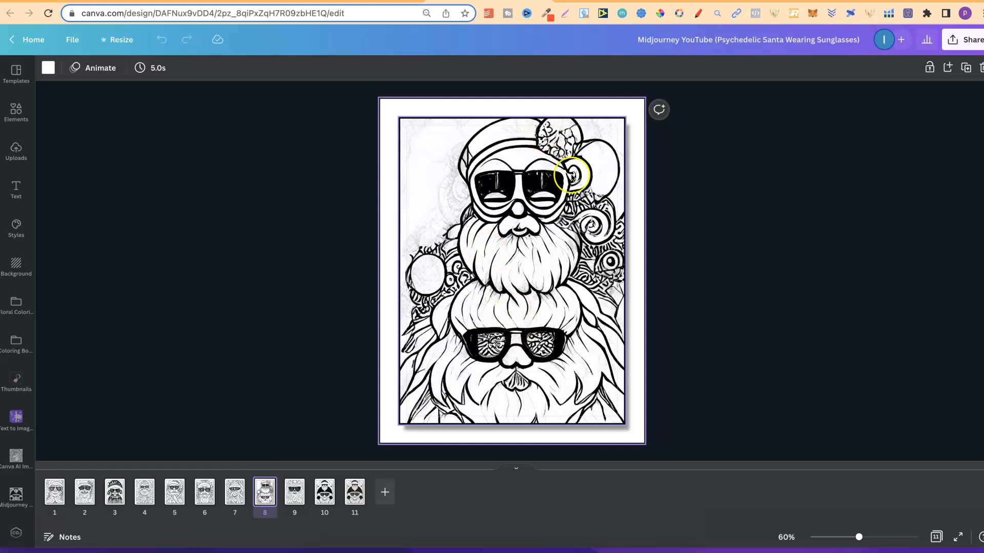
key(Right)
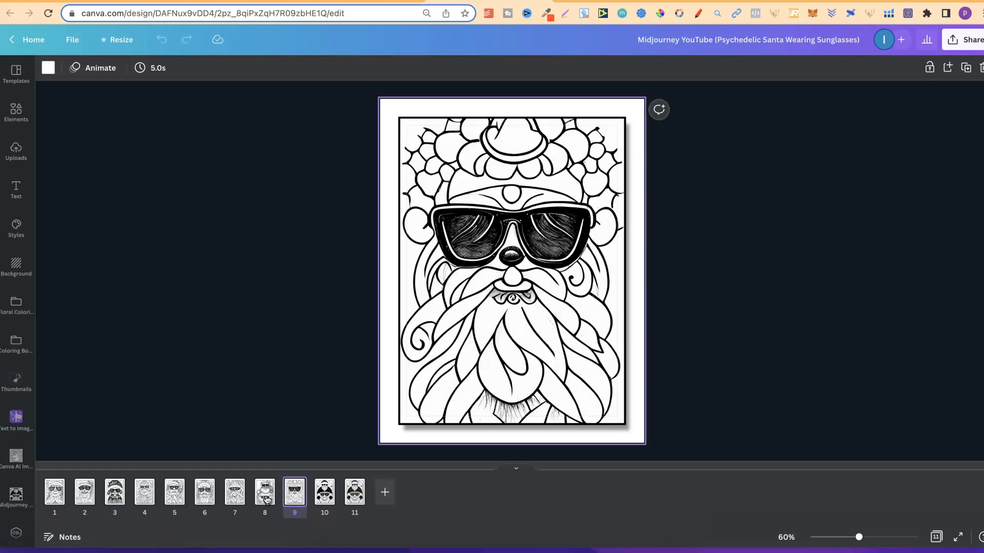
key(Right)
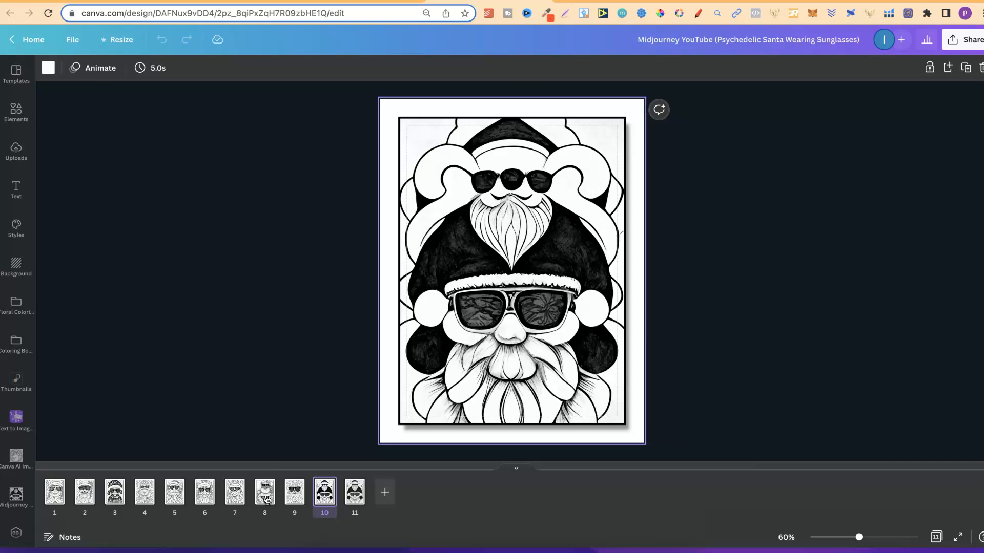
Switch to the Midjourney account page and compare the Basic and Standard memberships' image limits, commercial terms and monthly fees.
click(34, 519)
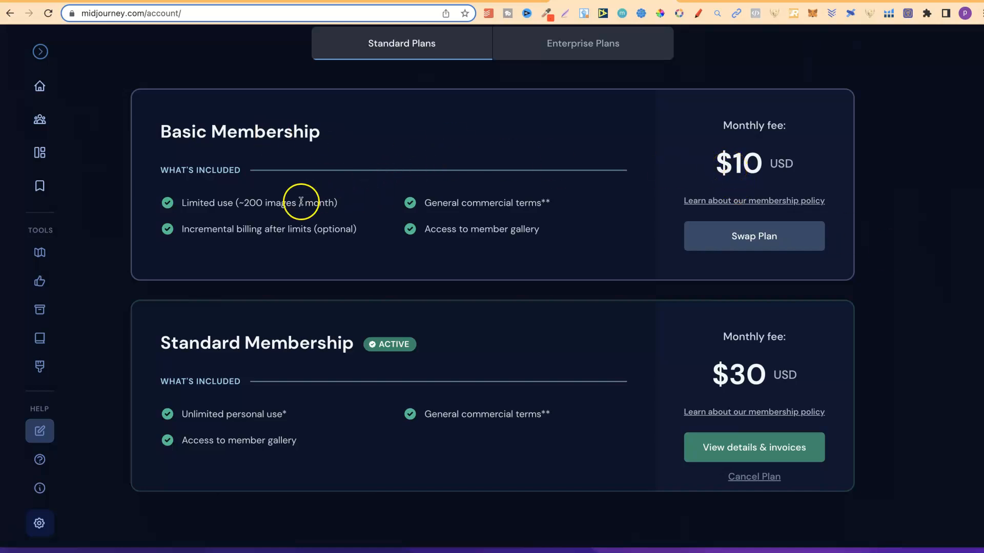
drag(238, 203, 318, 203)
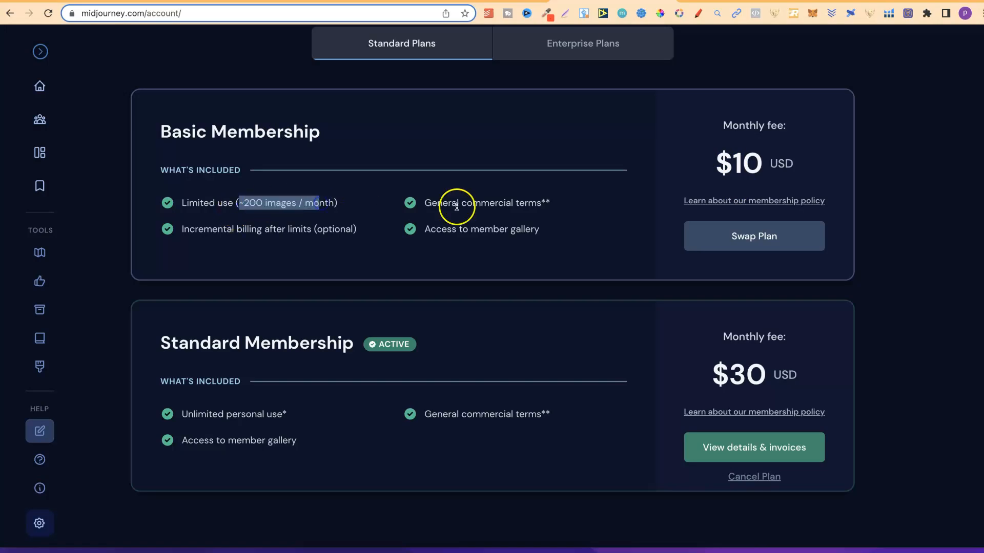
triple_click(482, 204)
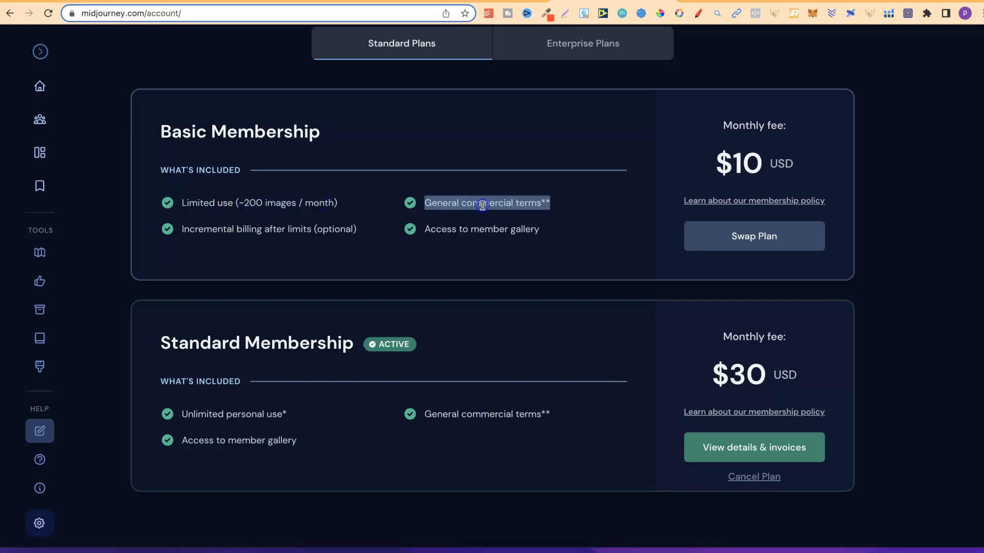
click(515, 347)
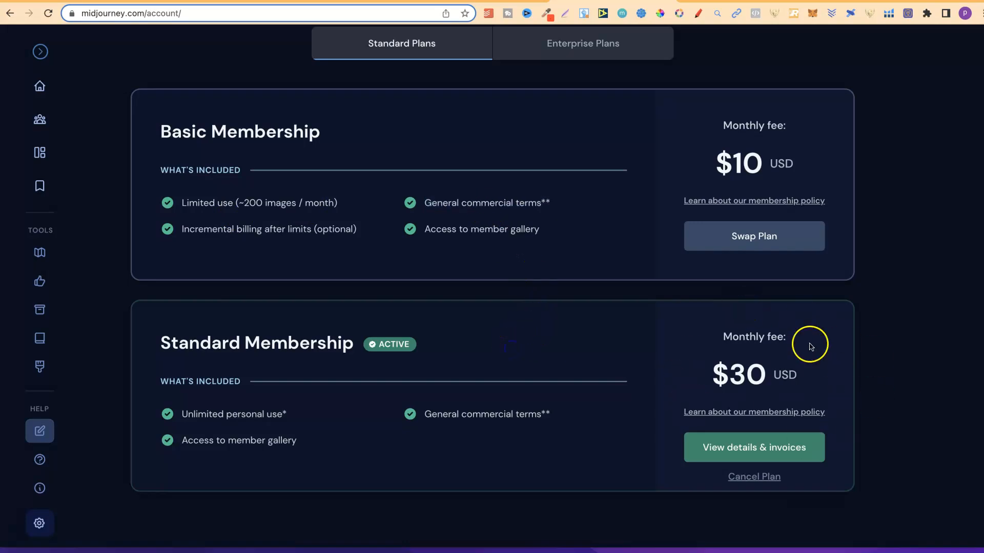
drag(705, 373, 762, 372)
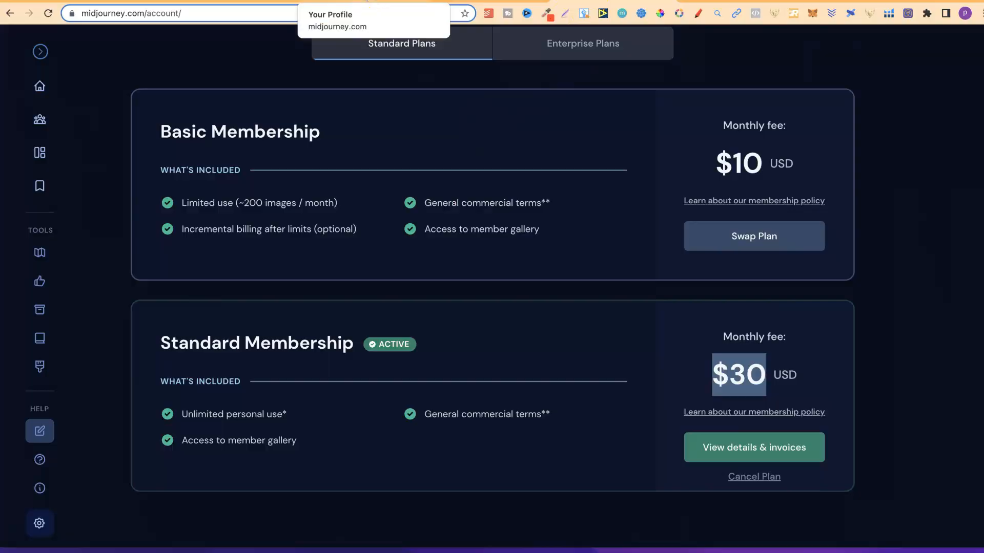
Open the Midjourney profile gallery and examine the generated black-and-white coloring images and their prompts, from the dogs and mandalas back to the Christmas-hat designs.
click(367, 1)
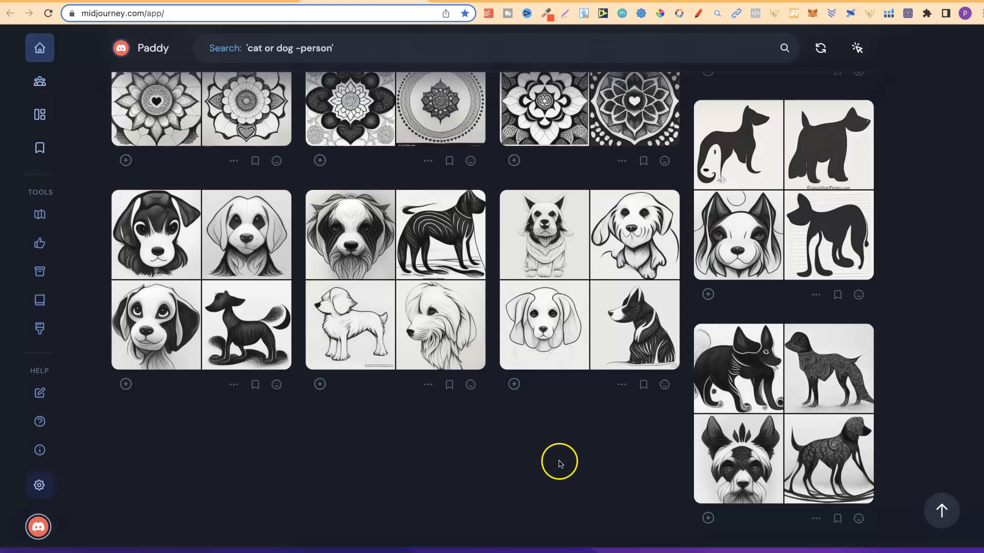
mouse_move(143, 215)
mouse_move(120, 235)
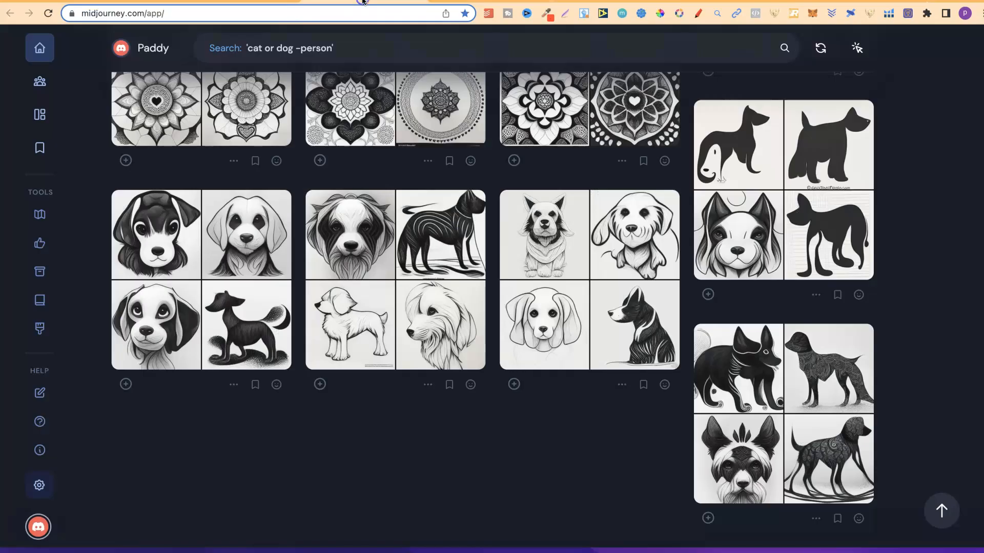
click(362, 2)
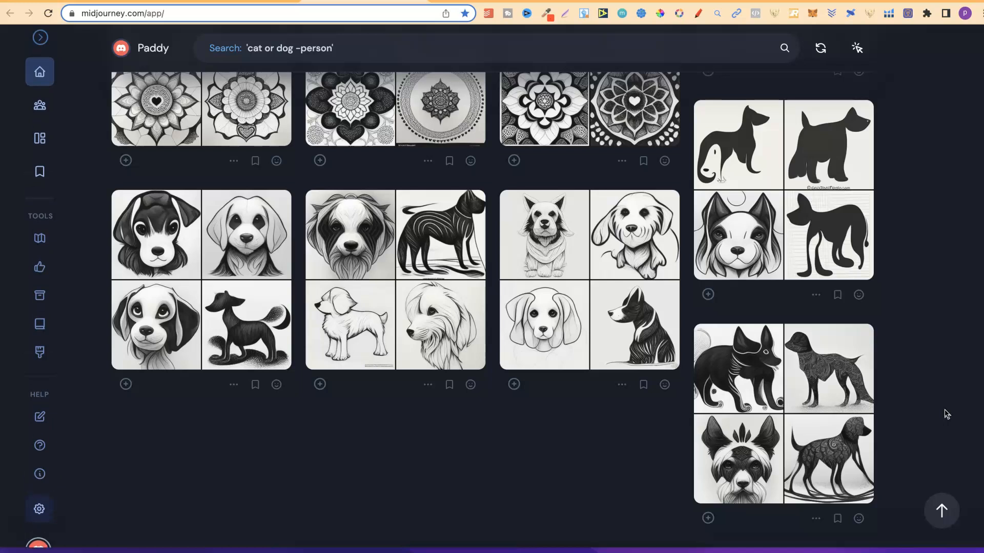
click(934, 389)
scroll(934, 390, up, 1)
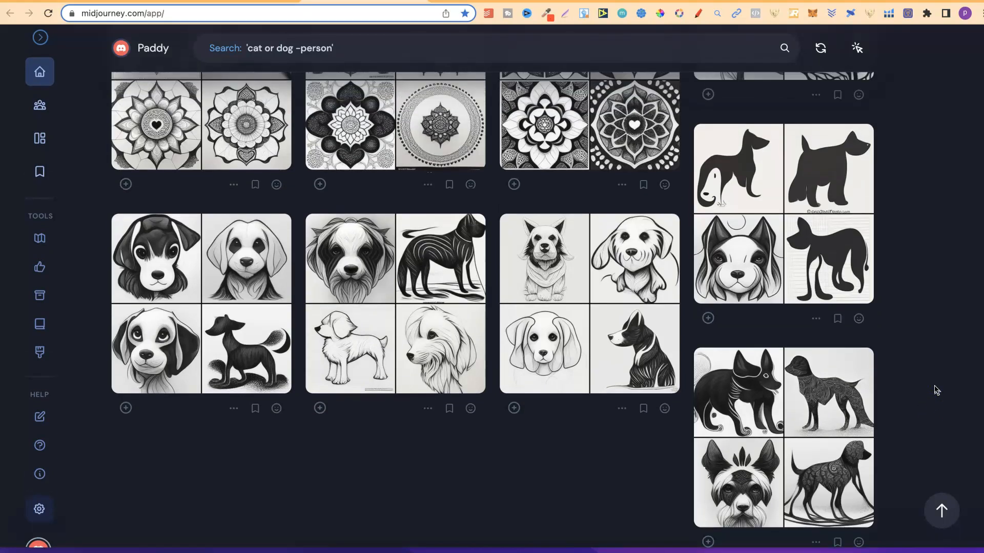
scroll(936, 391, up, 2)
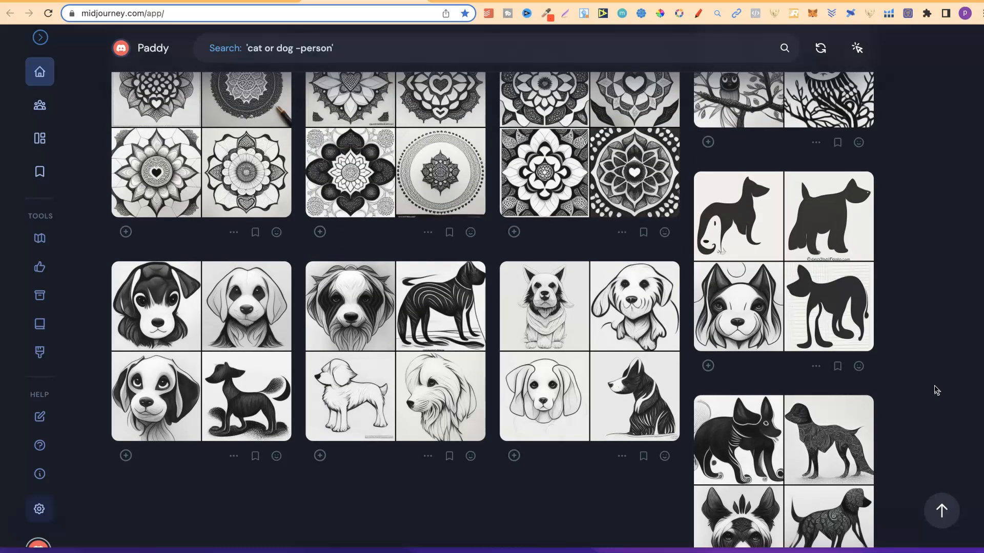
scroll(936, 390, up, 8)
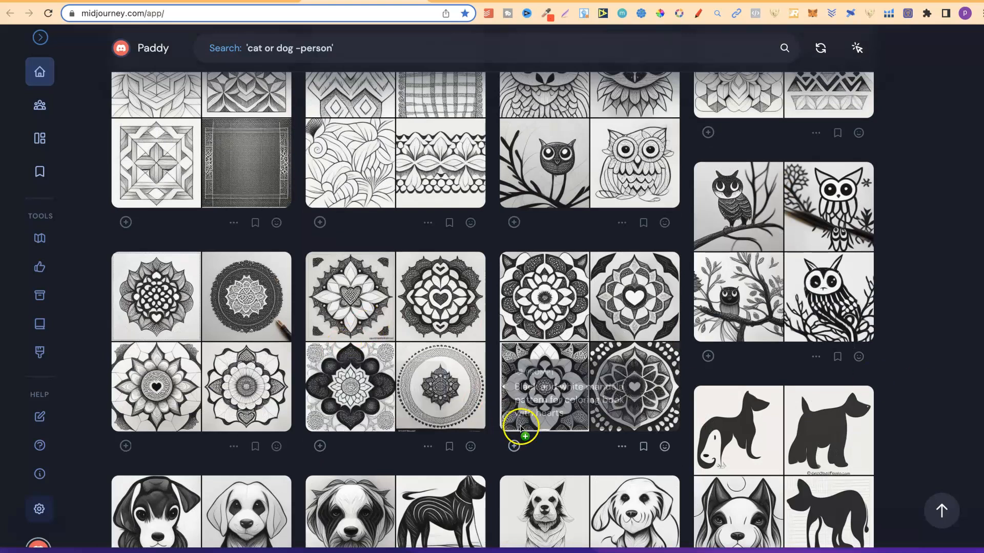
mouse_move(209, 378)
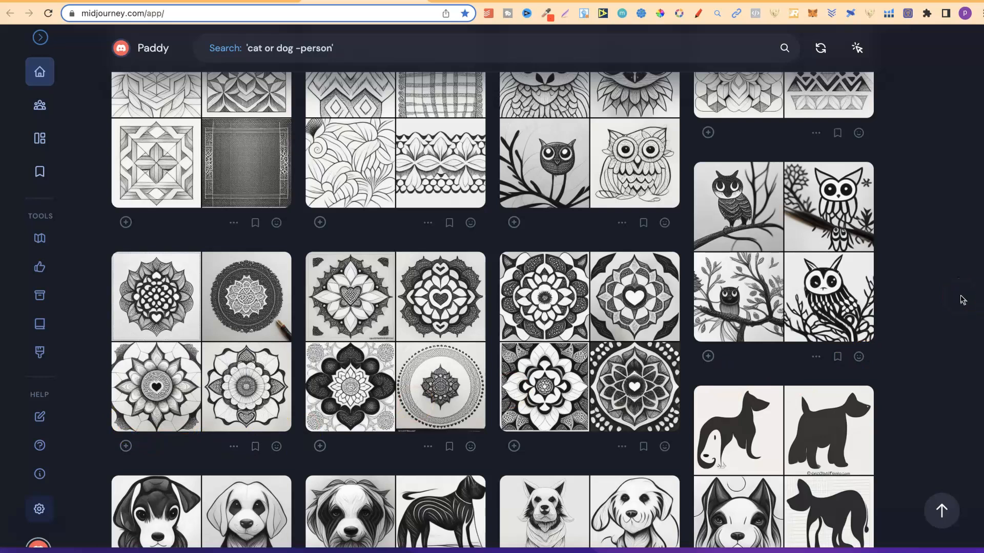
scroll(963, 300, up, 3)
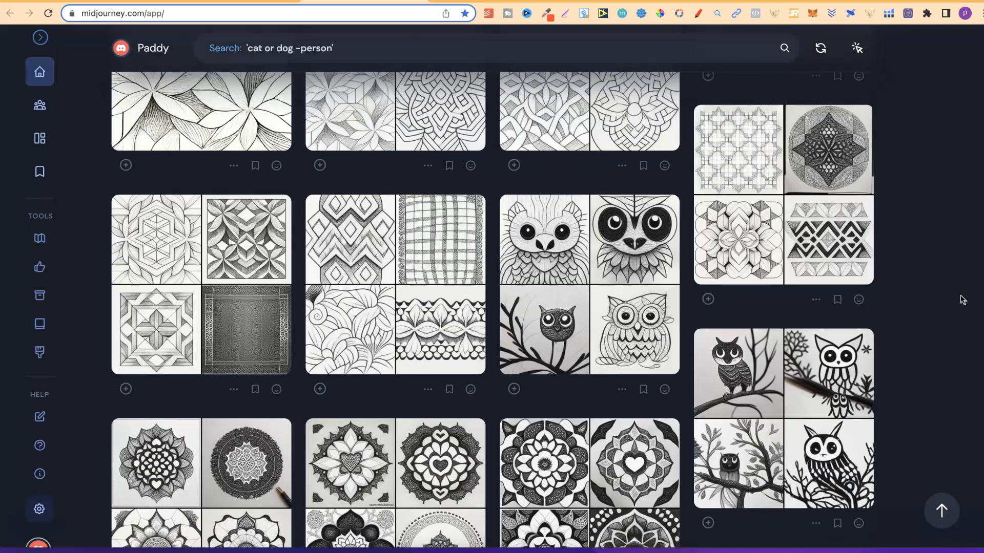
scroll(962, 300, up, 3)
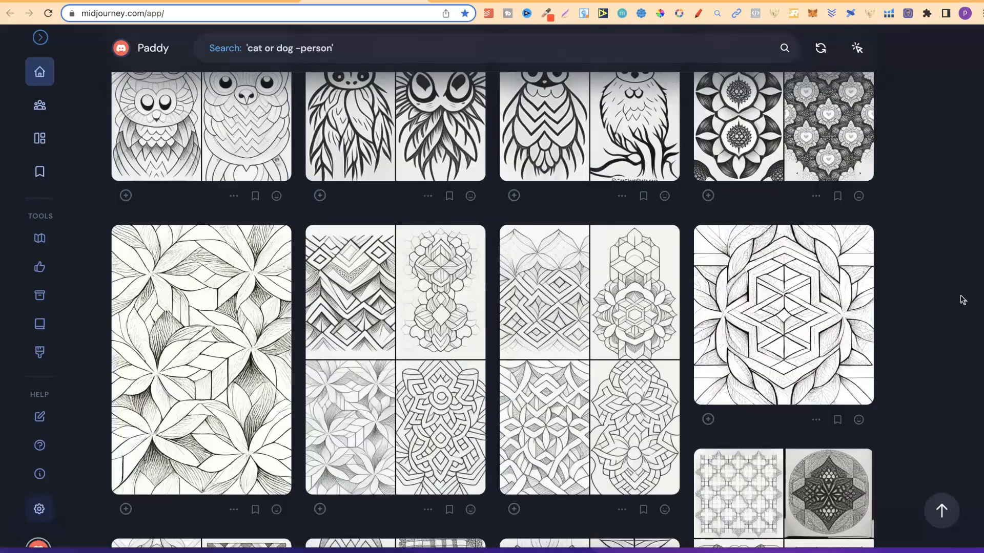
scroll(963, 300, up, 1)
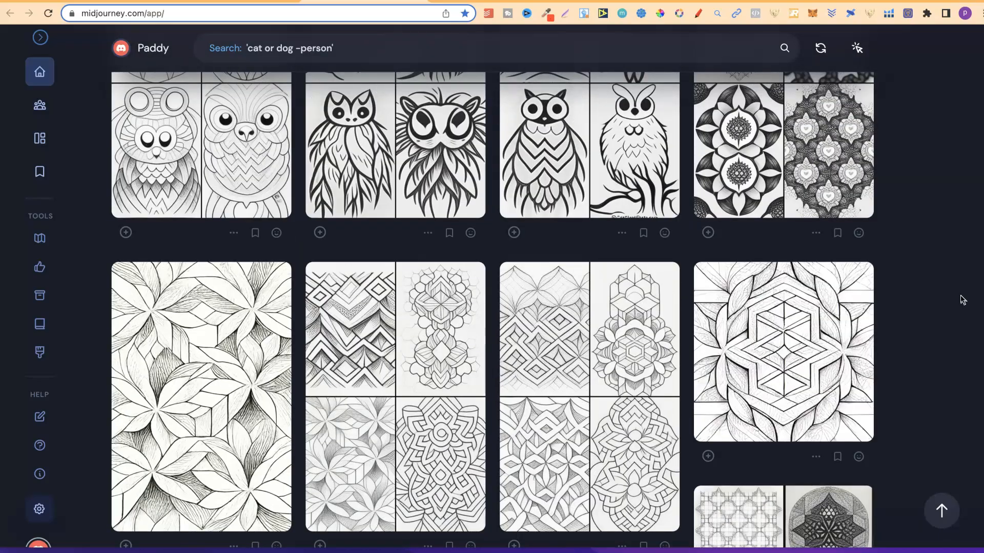
scroll(962, 300, up, 3)
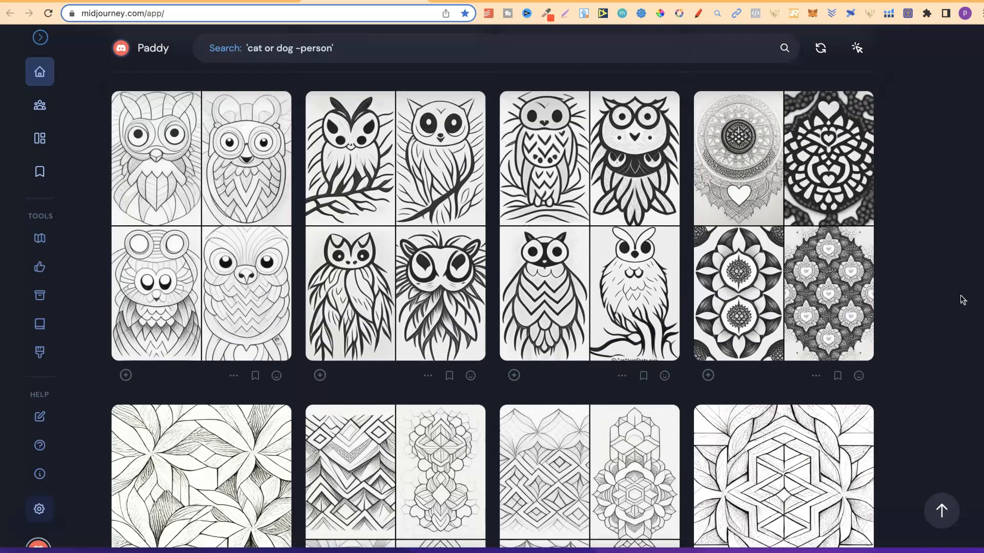
scroll(962, 300, up, 3)
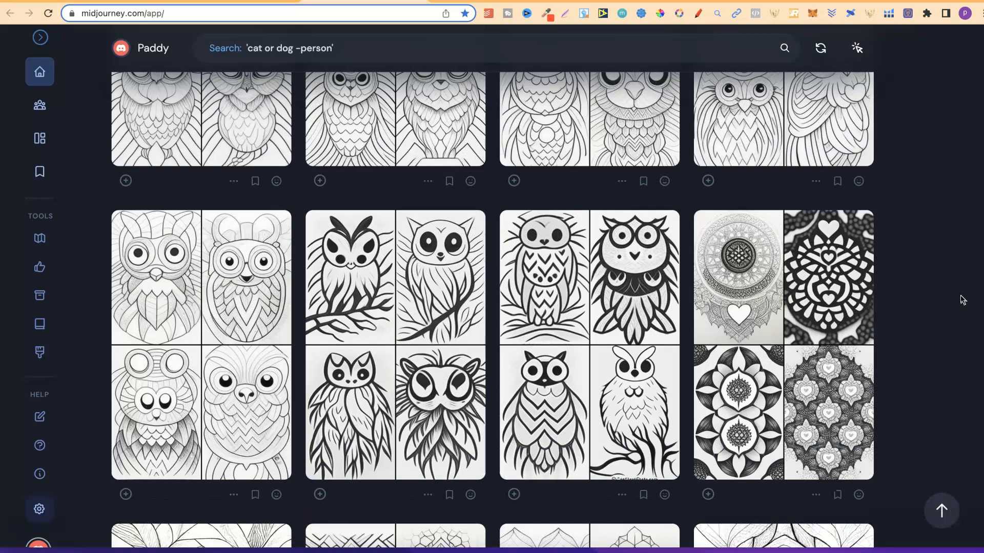
scroll(963, 300, up, 7)
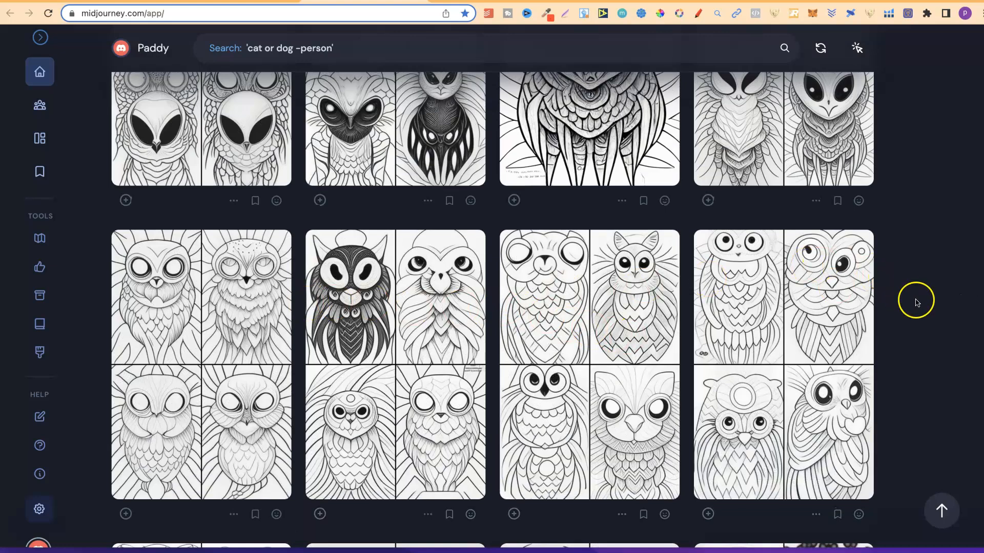
scroll(916, 303, up, 3)
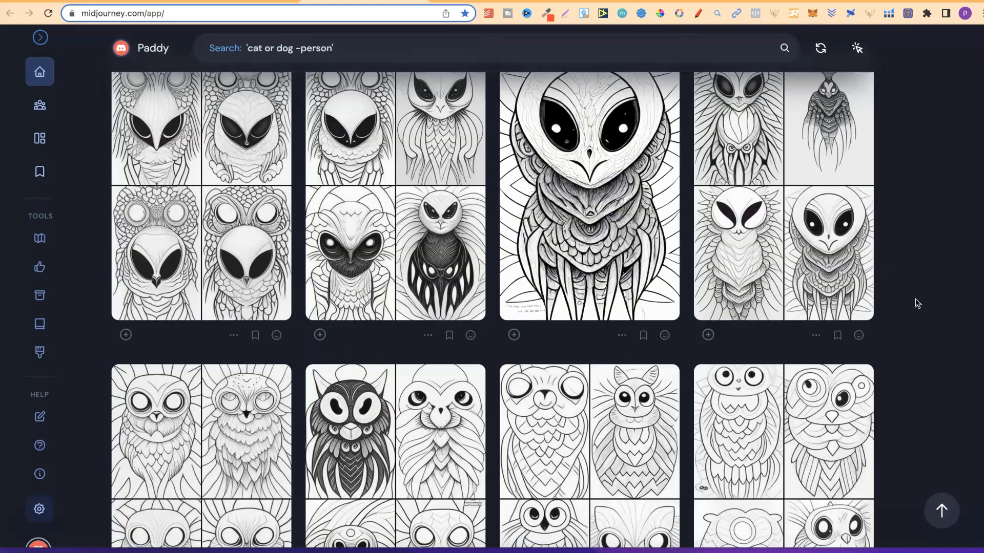
scroll(917, 303, up, 3)
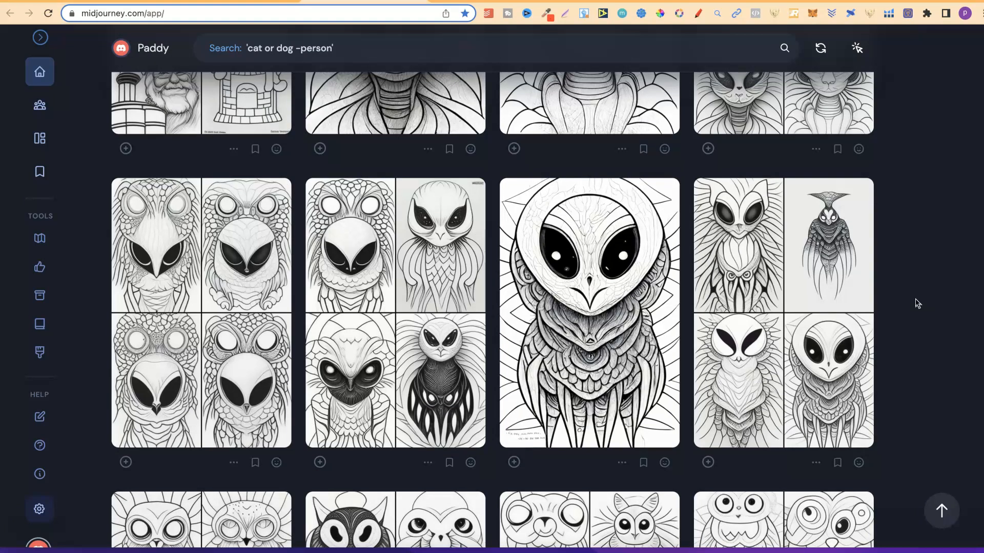
scroll(917, 303, up, 8)
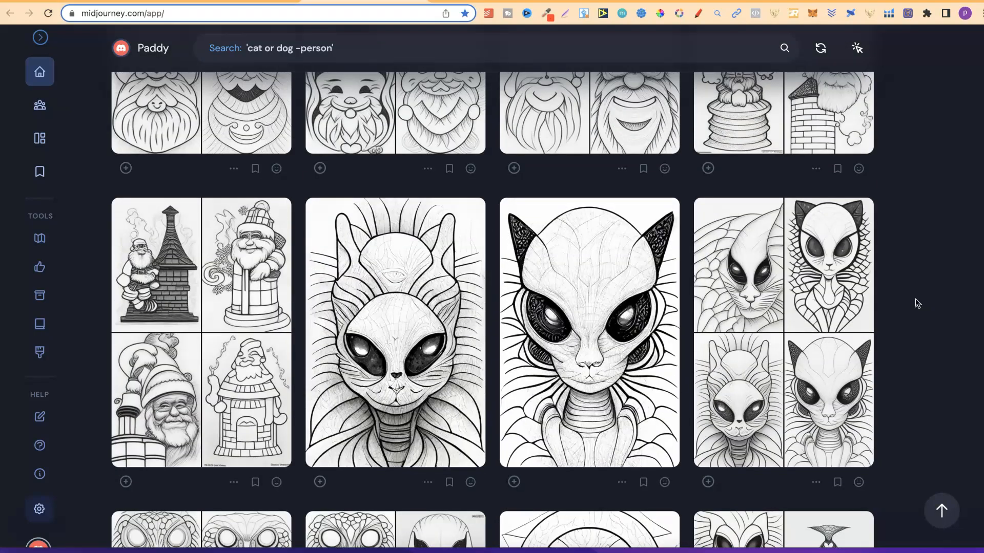
scroll(916, 303, up, 7)
scroll(916, 303, up, 1)
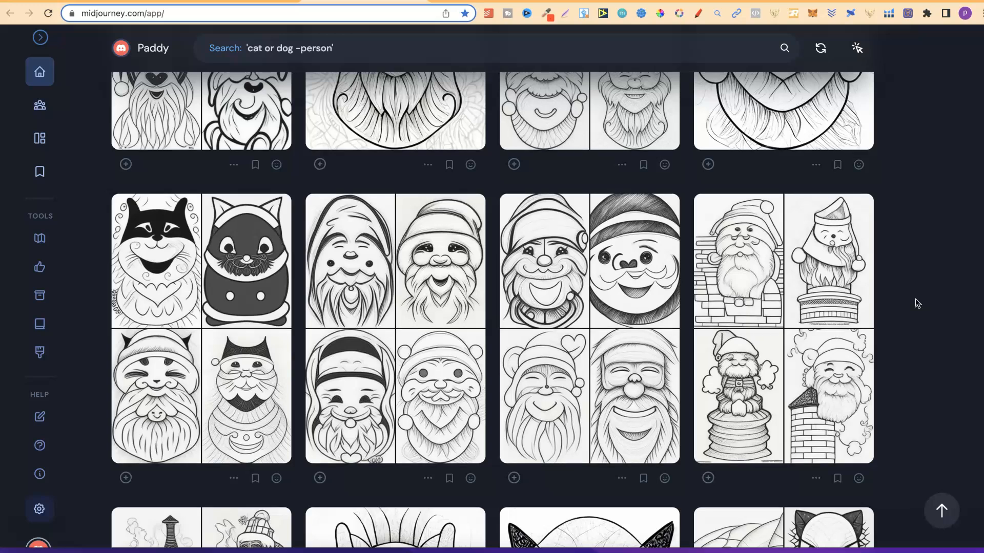
scroll(917, 303, up, 2)
scroll(916, 303, up, 5)
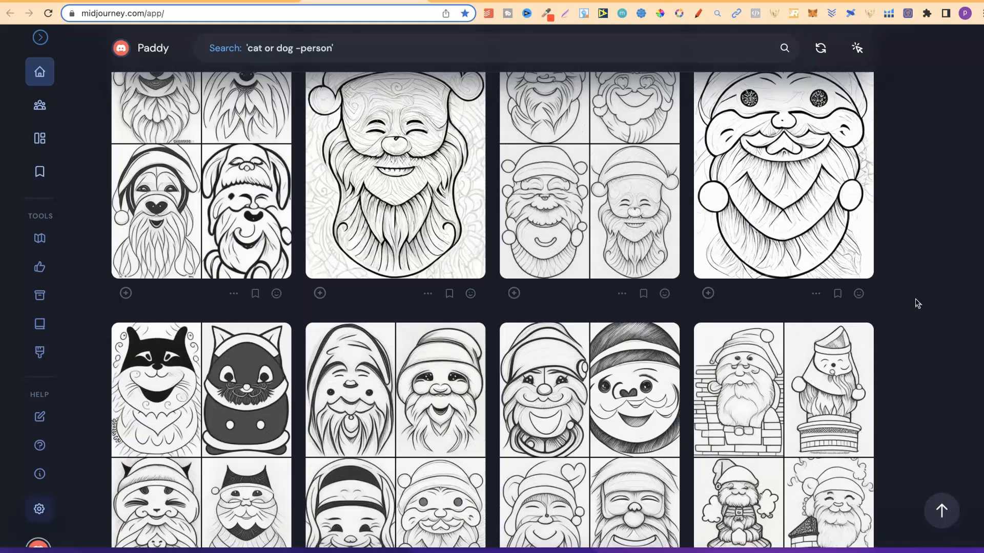
scroll(916, 304, up, 6)
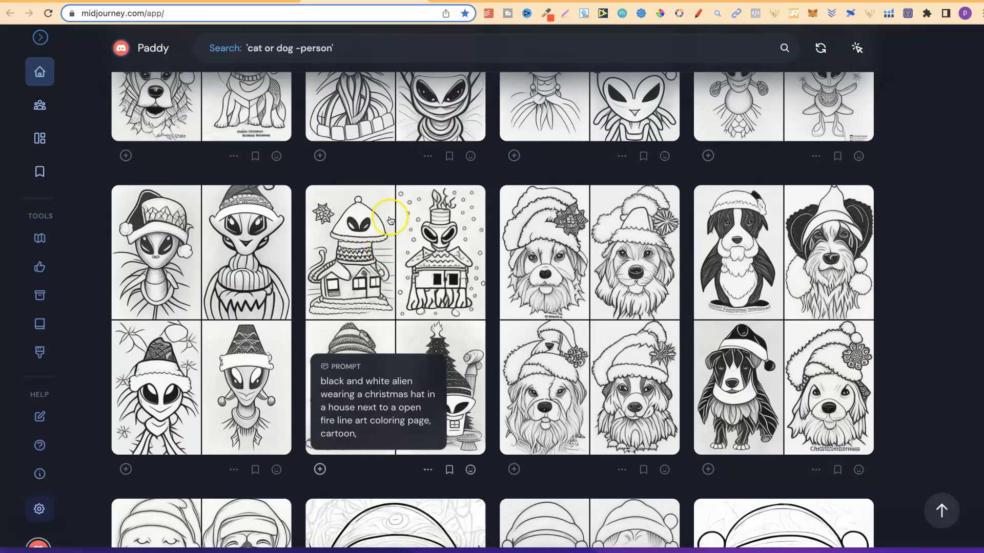
mouse_move(843, 281)
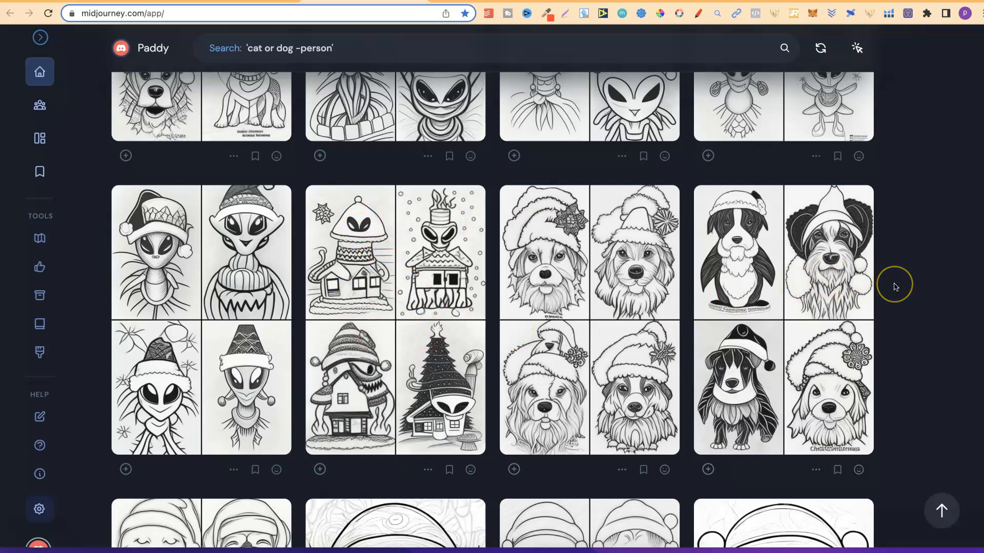
Examine the Christmas-hat alien, dog and fox coloring images further up the gallery, comparing the variations in each four-image grid.
scroll(896, 287, up, 1)
scroll(895, 288, up, 5)
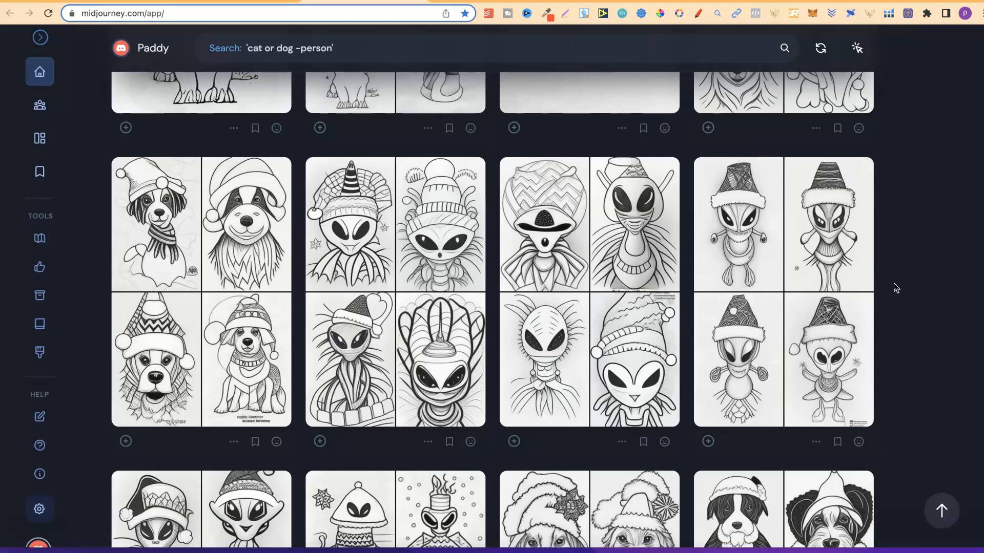
scroll(895, 288, up, 6)
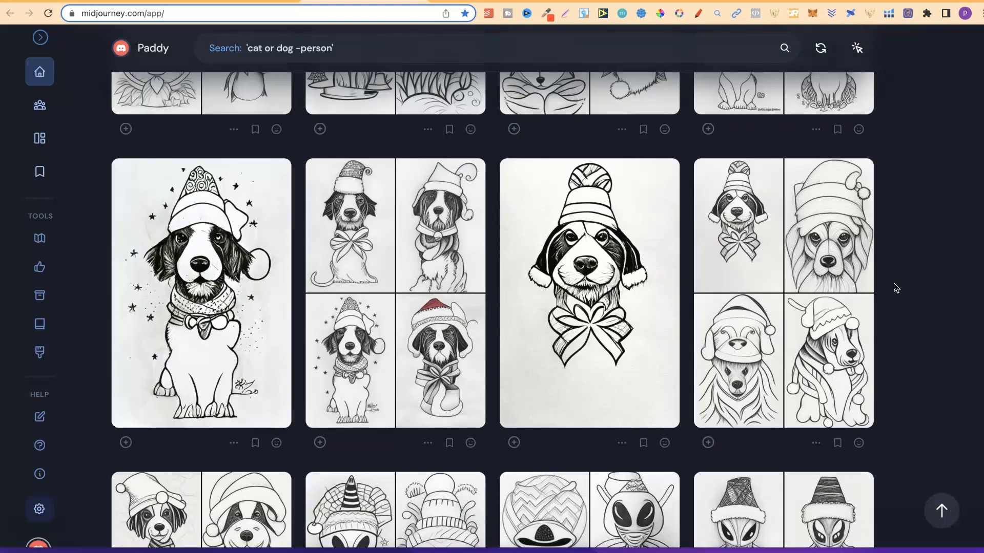
scroll(896, 288, up, 1)
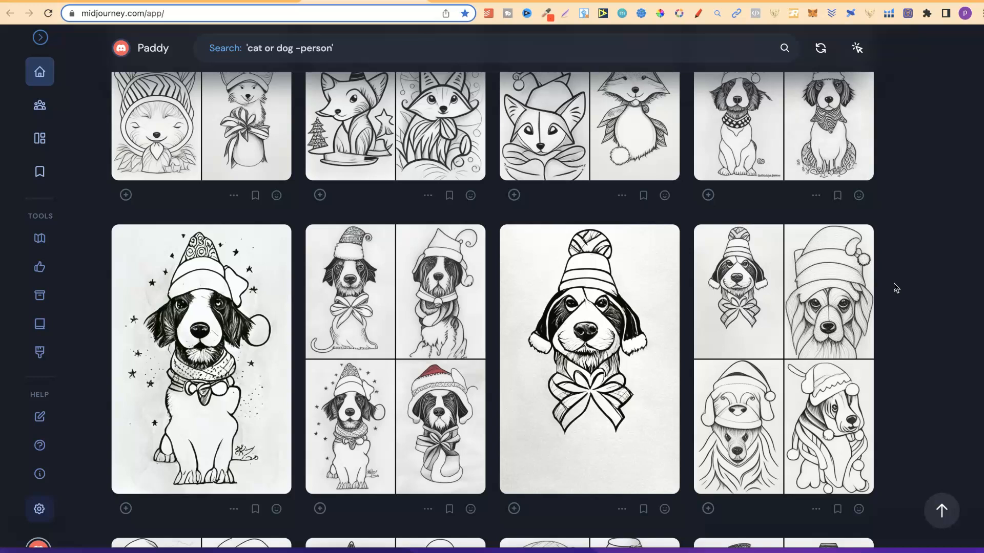
scroll(895, 288, up, 3)
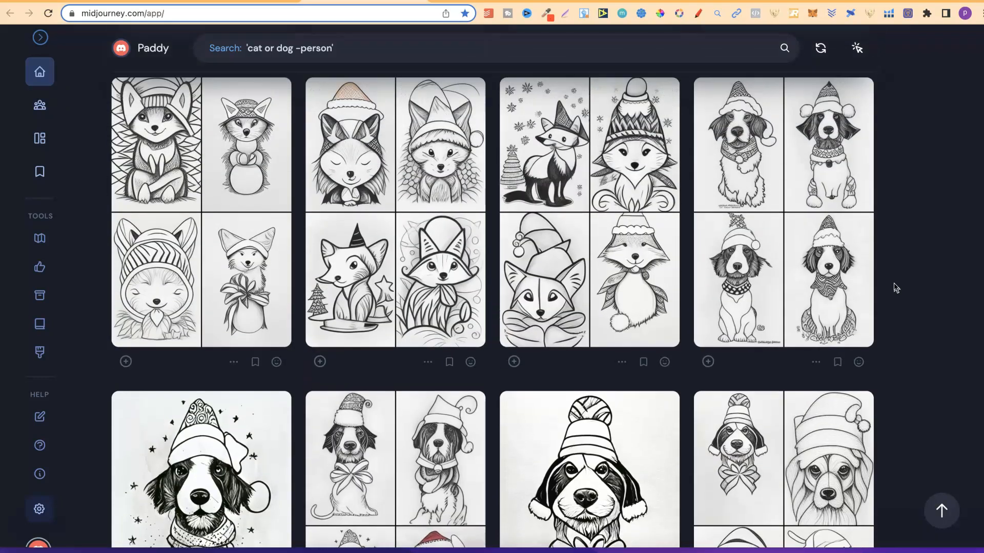
scroll(895, 288, up, 2)
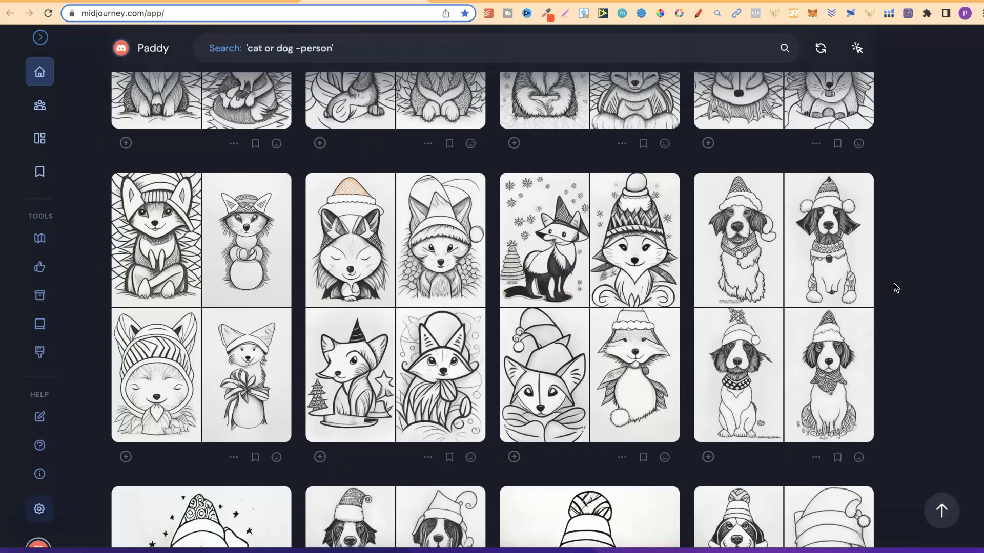
mouse_move(198, 264)
scroll(930, 338, up, 3)
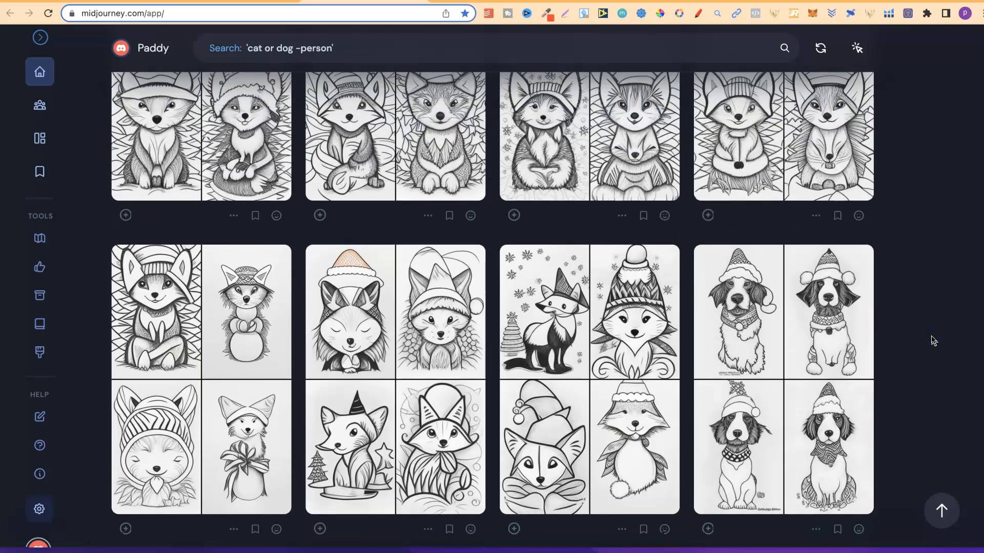
scroll(933, 340, up, 3)
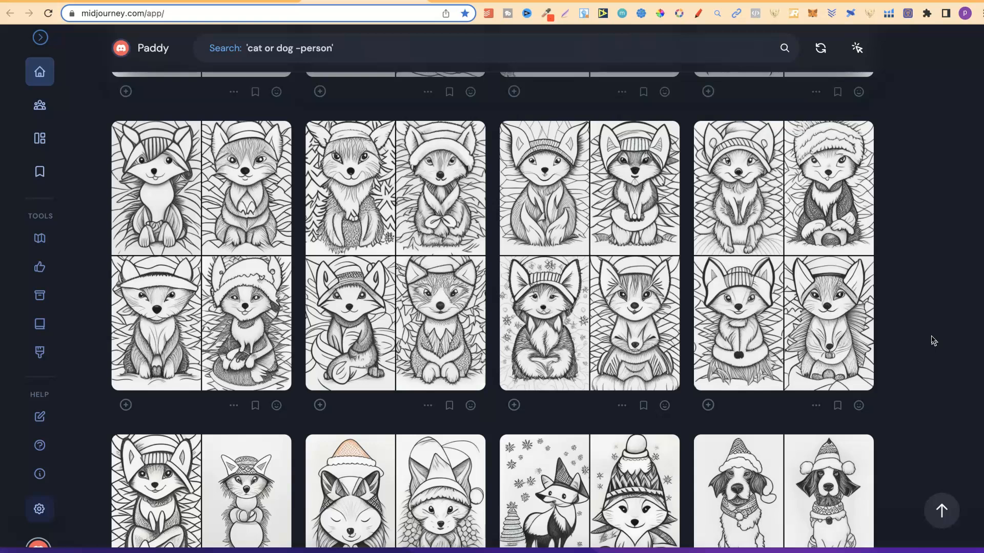
scroll(933, 340, up, 1)
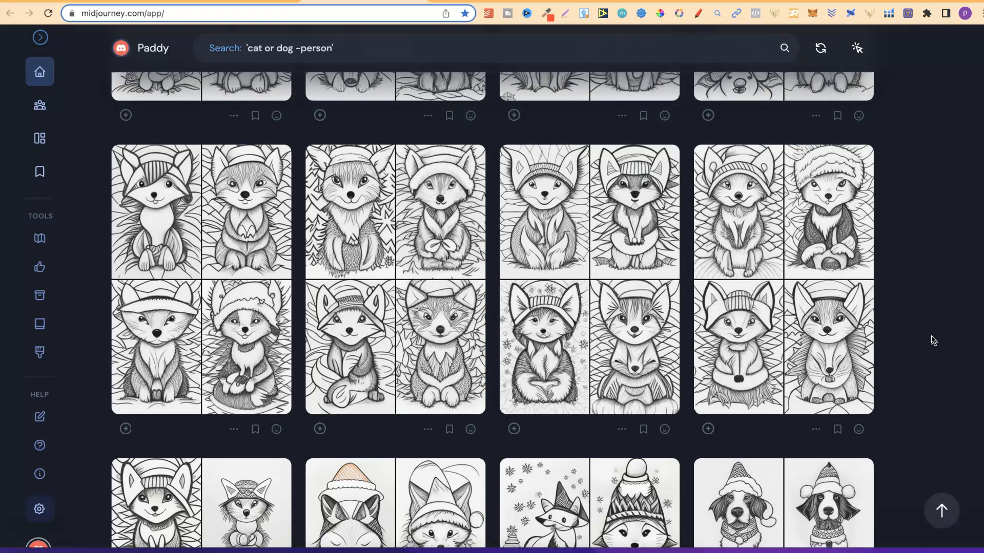
scroll(933, 341, up, 4)
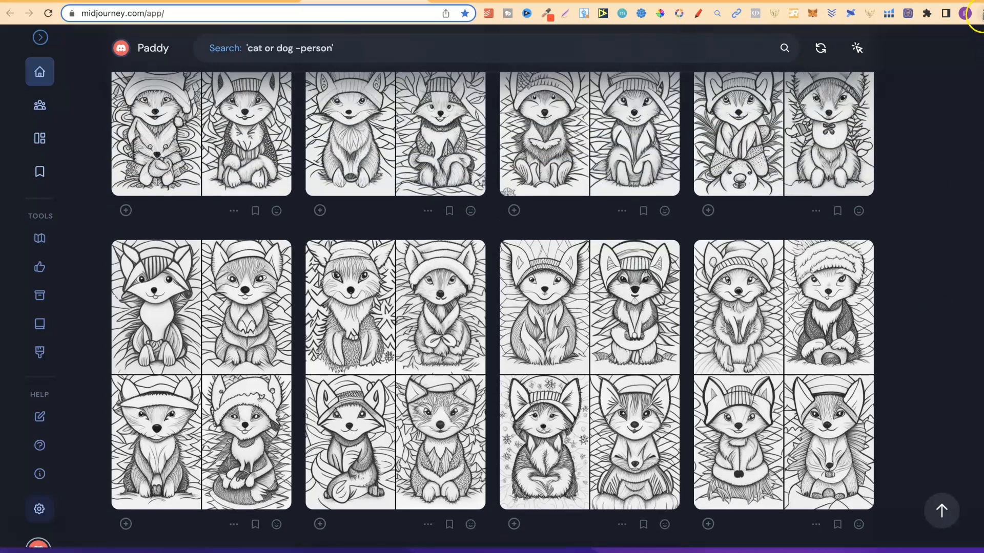
Reduce the browser's page zoom to 90% for the image gallery.
click(979, 13)
click(893, 145)
click(902, 340)
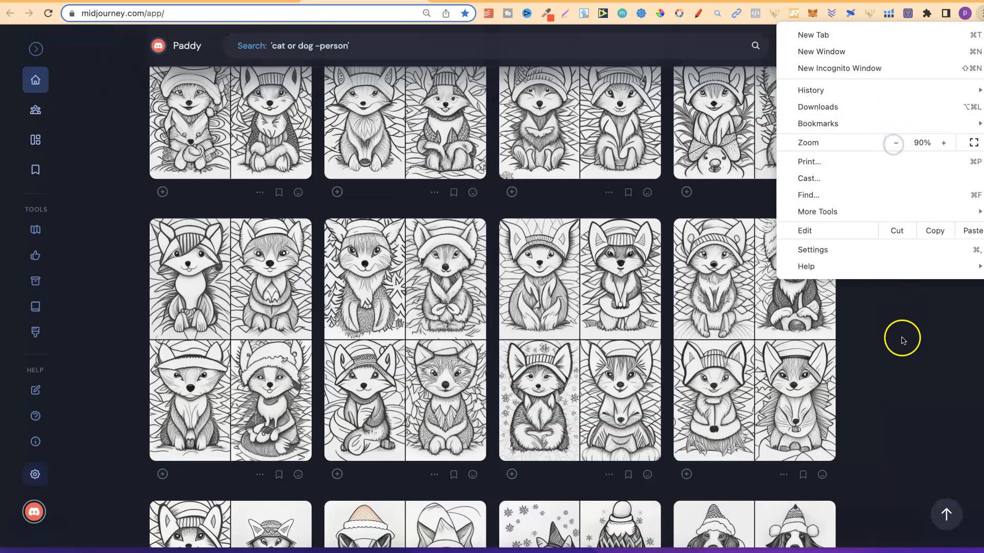
Examine the fox and alien Christmas-hat grids and read the prompt behind one of the alien coloring pages.
scroll(904, 348, up, 3)
scroll(905, 350, up, 1)
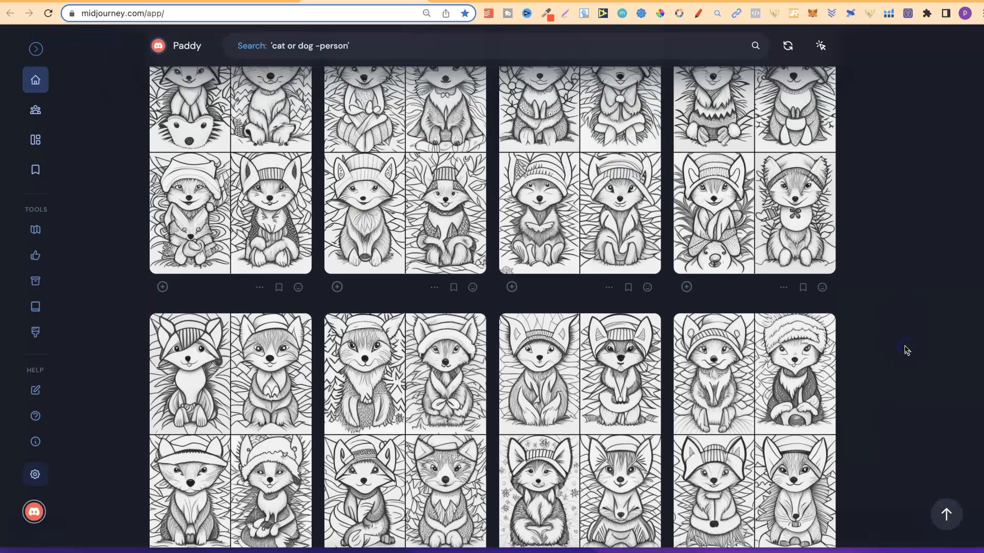
scroll(905, 349, up, 1)
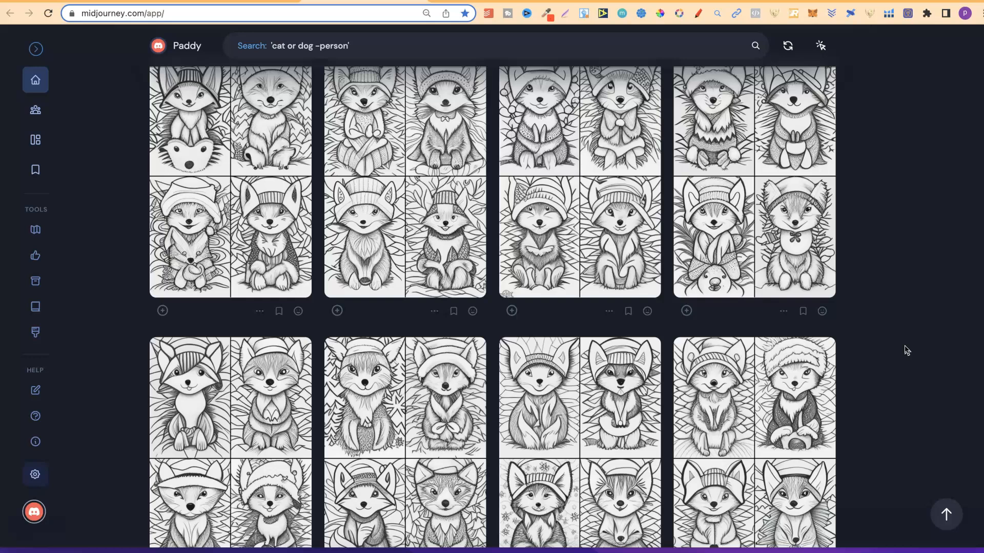
scroll(906, 351, up, 15)
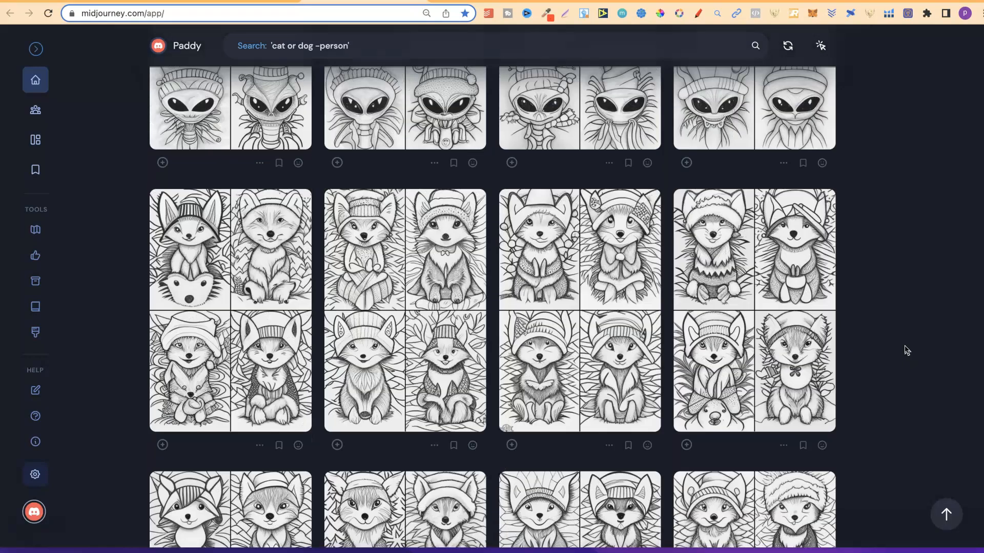
scroll(906, 351, up, 4)
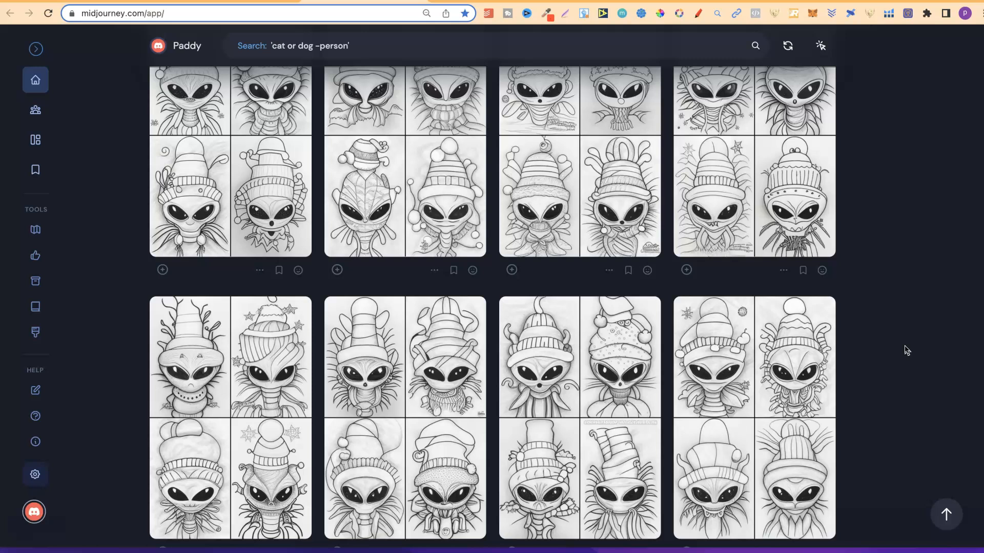
mouse_move(757, 388)
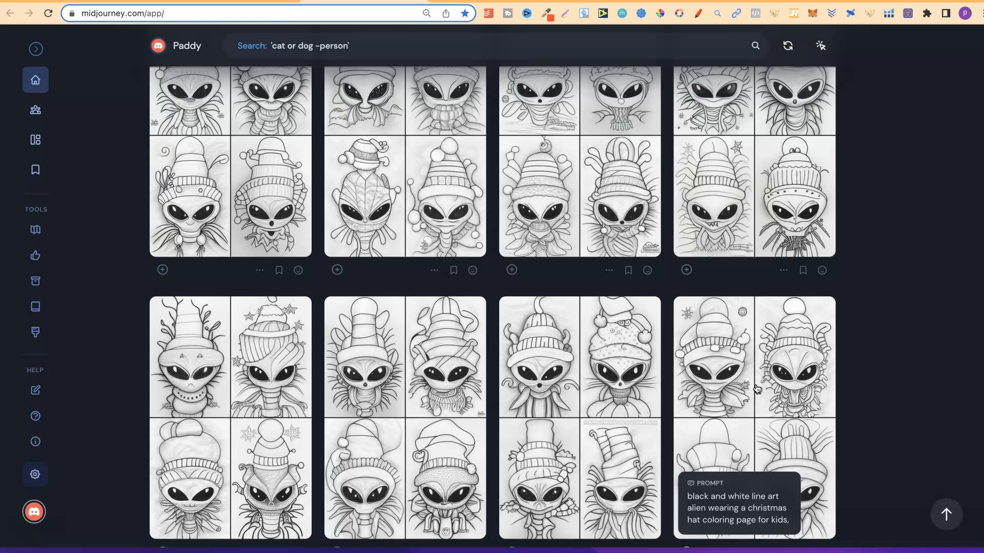
click(934, 339)
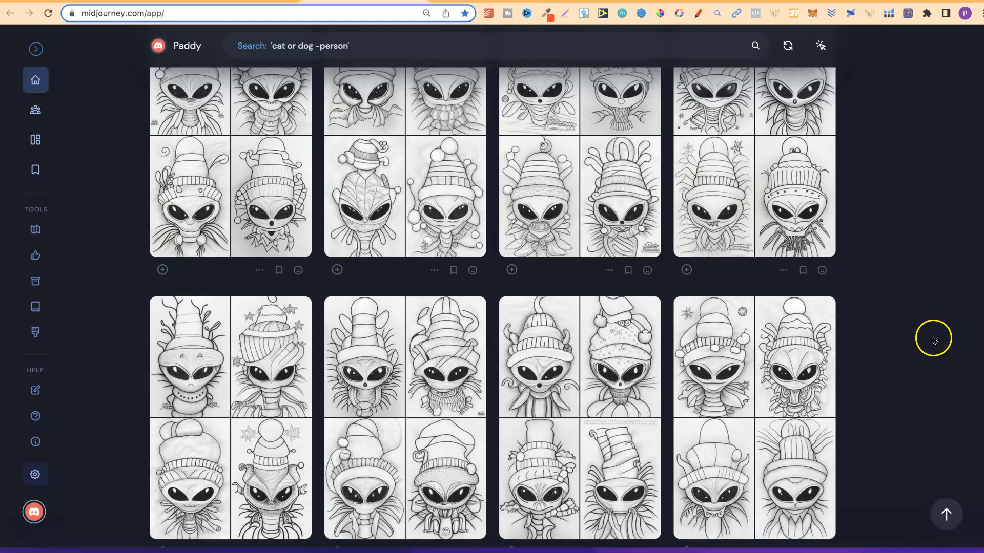
mouse_move(801, 320)
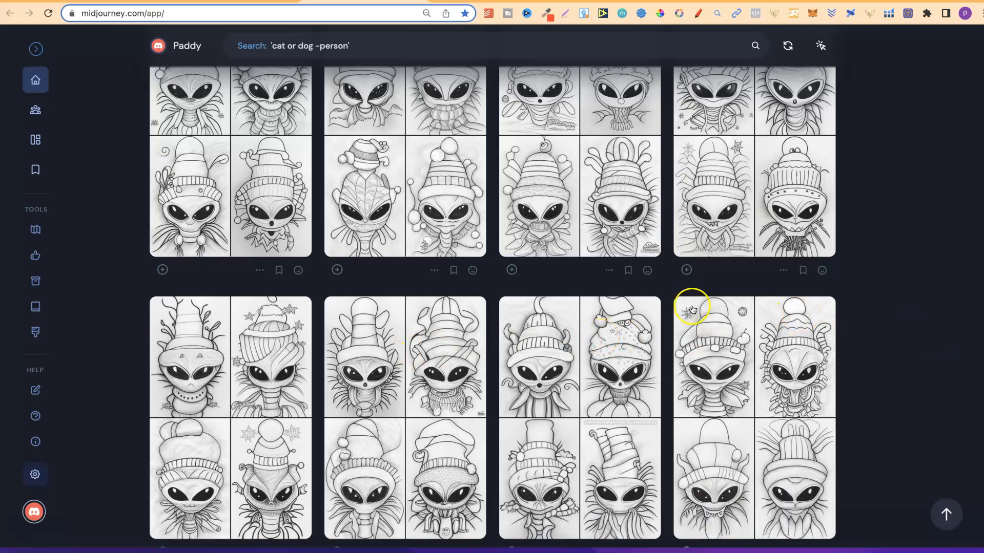
click(918, 320)
Examine the snowman-style dogs, the smiling snowmen and the Santas wearing sunglasses further up the gallery.
scroll(921, 321, up, 6)
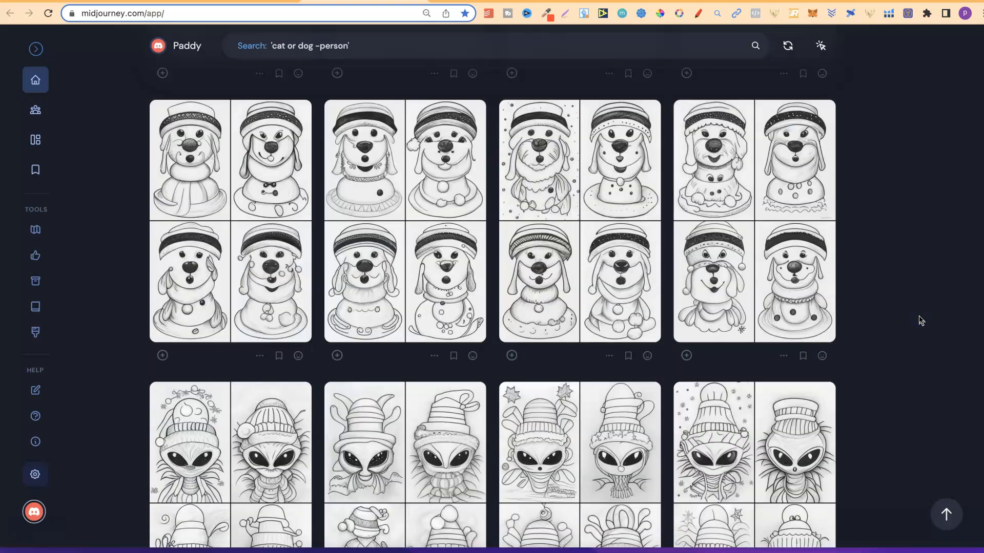
scroll(921, 320, up, 2)
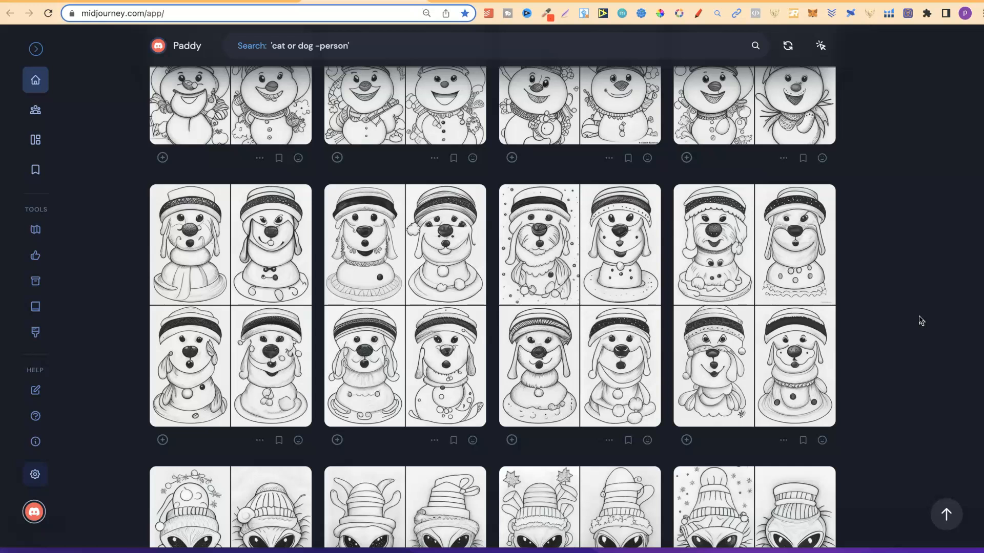
click(901, 309)
click(924, 288)
scroll(925, 292, up, 1)
scroll(925, 292, up, 5)
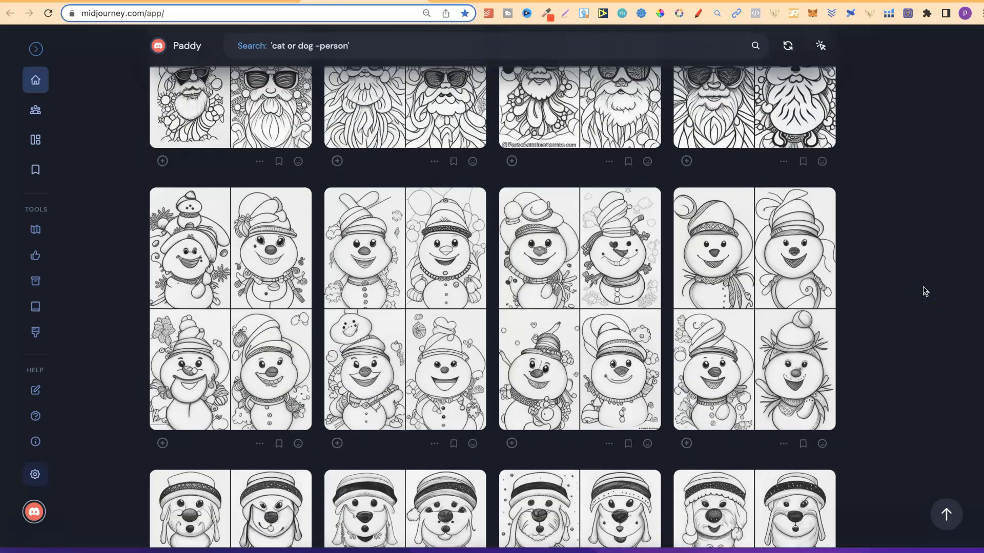
scroll(925, 291, down, 1)
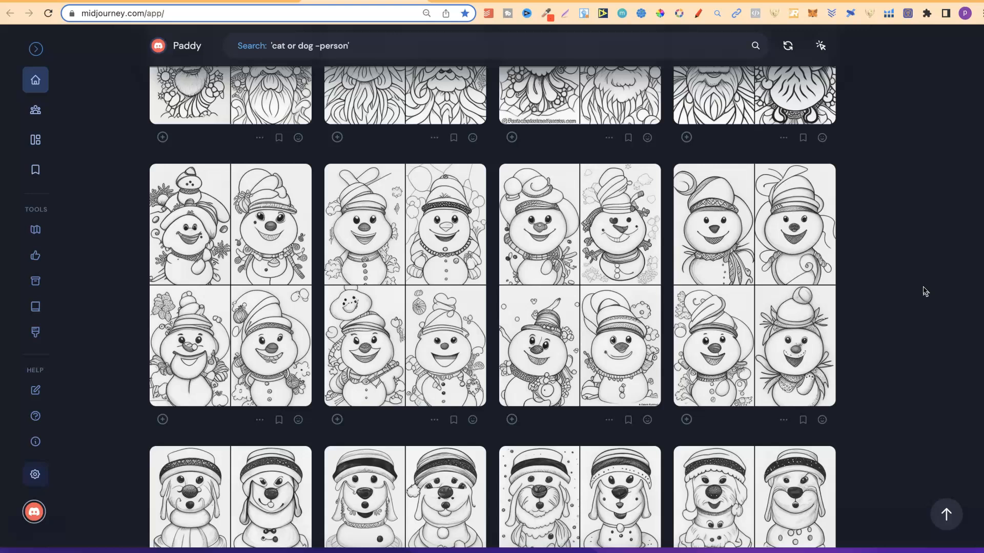
scroll(925, 291, up, 5)
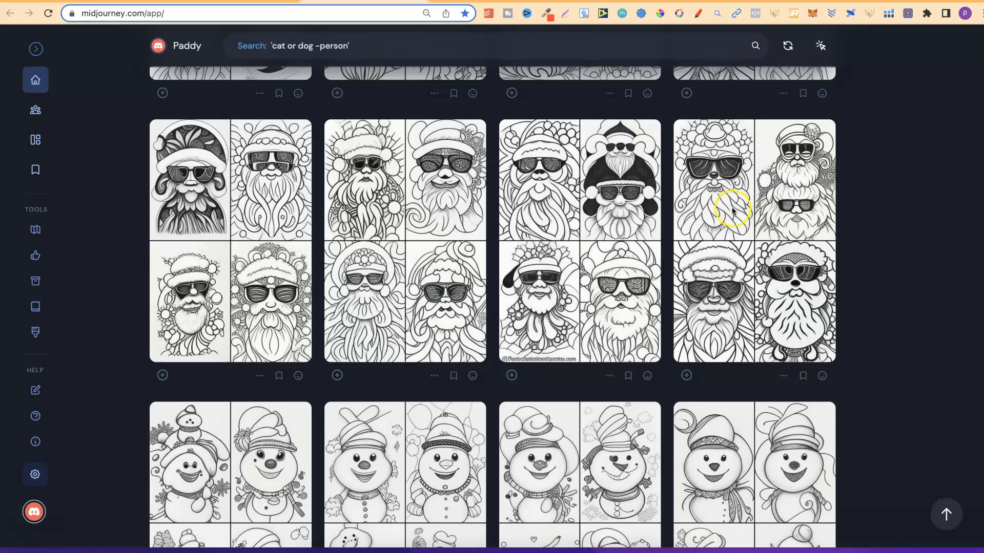
Switch to the Santa-with-sunglasses design in Canva and review its pages from 9 back to 6, then forward to 10.
drag(455, 2, 362, 1)
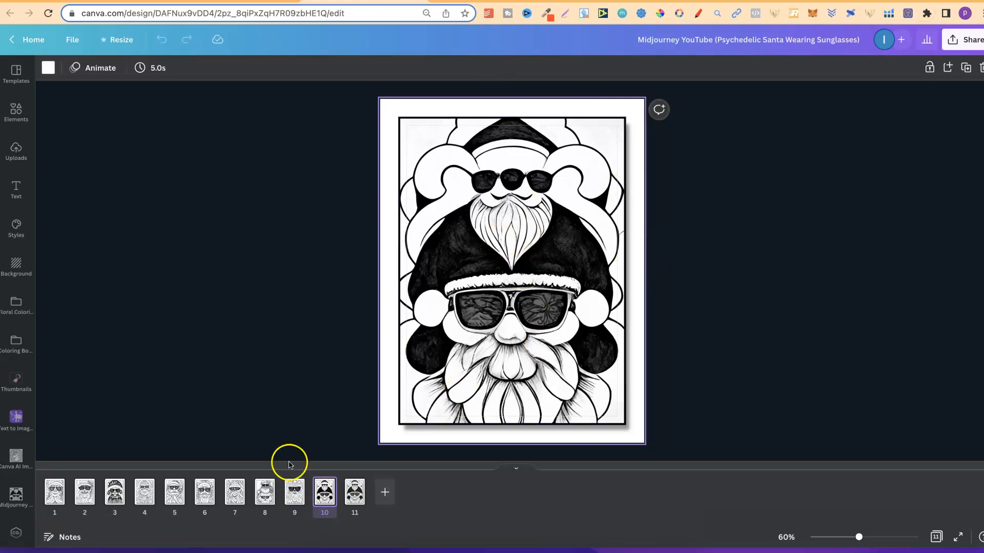
click(293, 502)
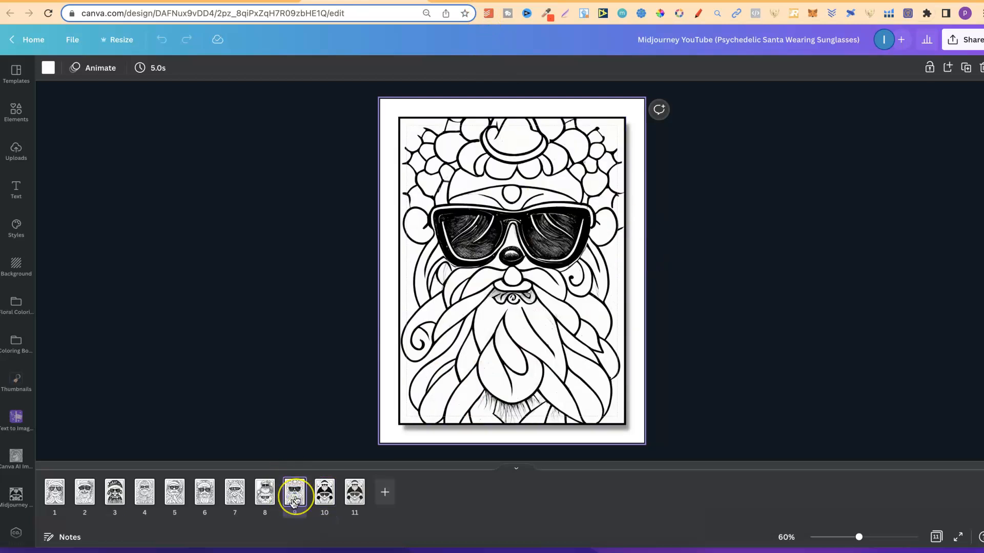
key(Left)
key(Left)
key(Left)
key(Right)
key(Right)
key(Right)
key(Right)
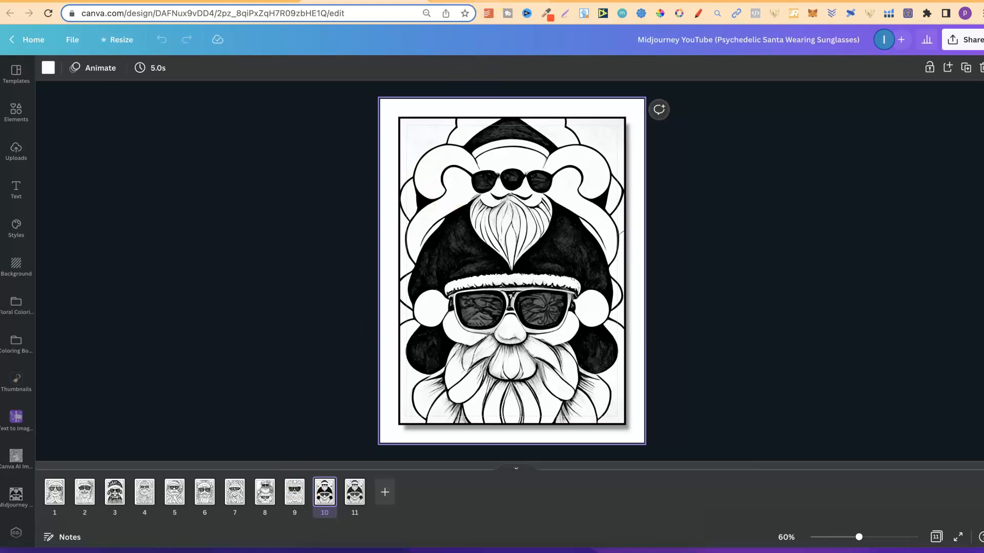
Check the source Santa grid in Midjourney, then compare pages 11 and 10 of the Canva design at up to 65% zoom.
click(491, 1)
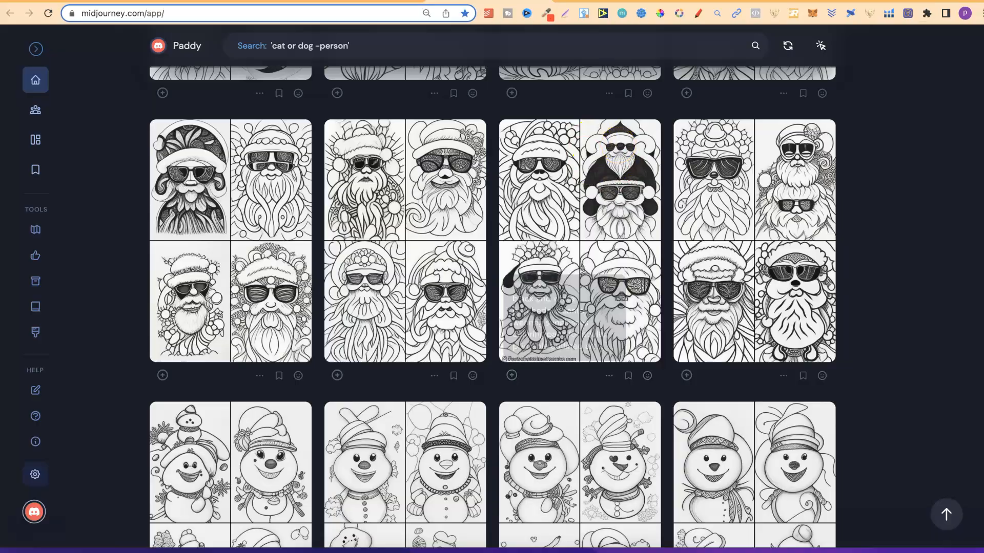
click(365, 1)
click(354, 491)
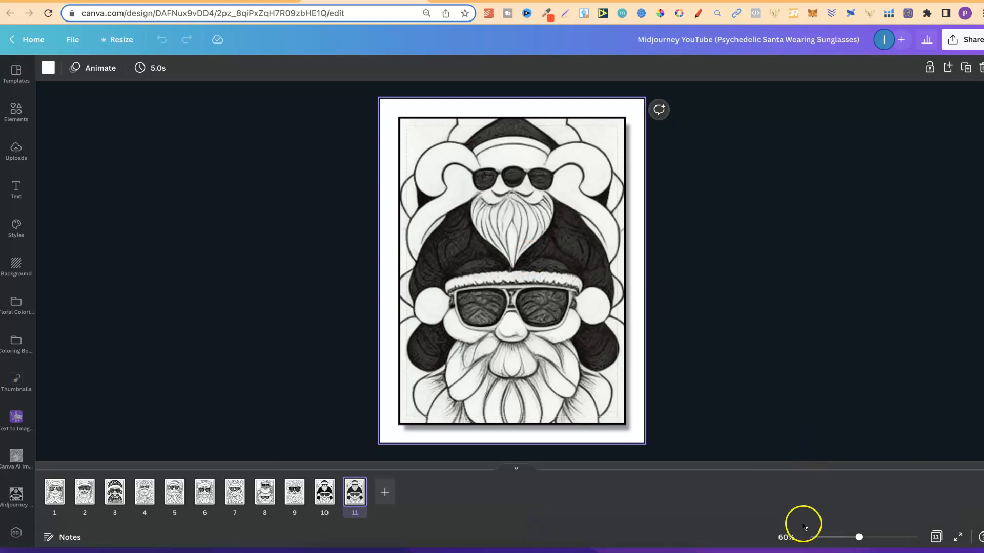
mouse_move(858, 537)
mouse_down()
mouse_move(908, 538)
mouse_move(848, 537)
mouse_move(862, 537)
mouse_up()
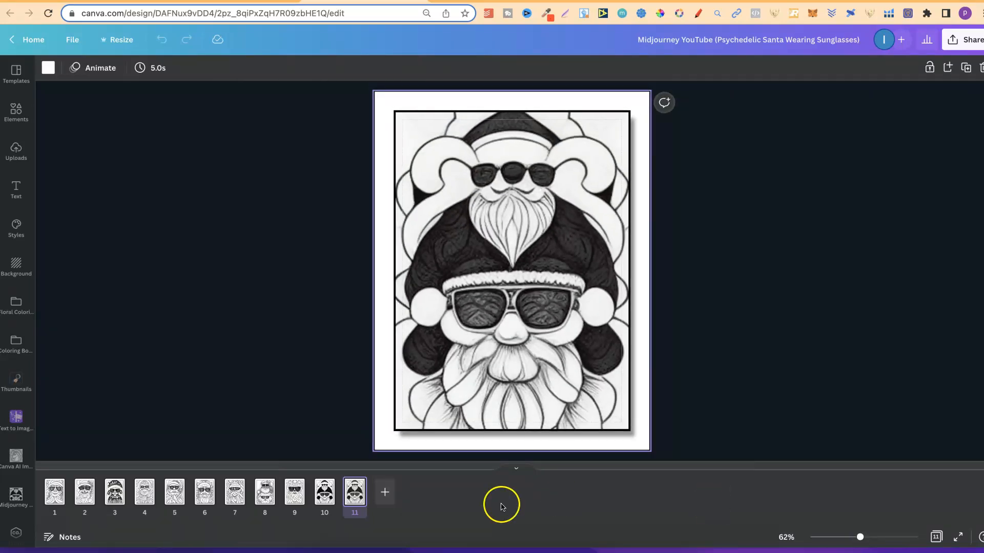
click(323, 494)
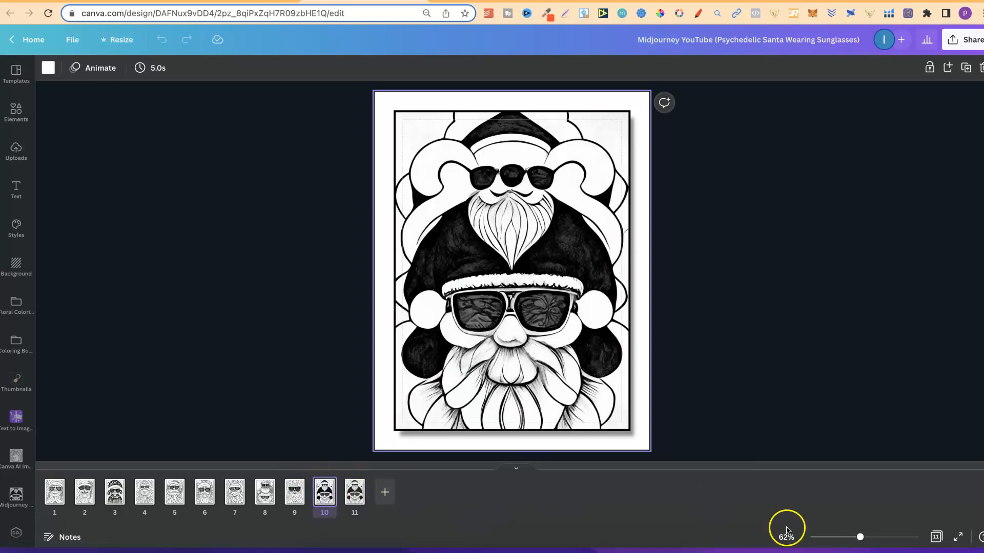
mouse_move(860, 537)
mouse_down()
mouse_move(915, 538)
mouse_move(861, 538)
mouse_up()
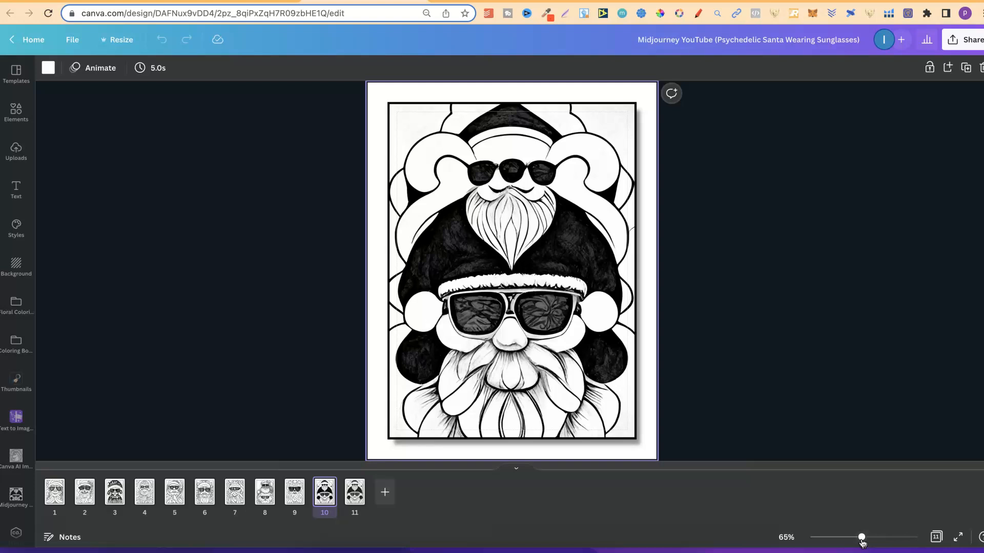
Return to the Midjourney gallery and examine the grids of Santas wearing sunglasses, including the earlier row above.
click(485, 1)
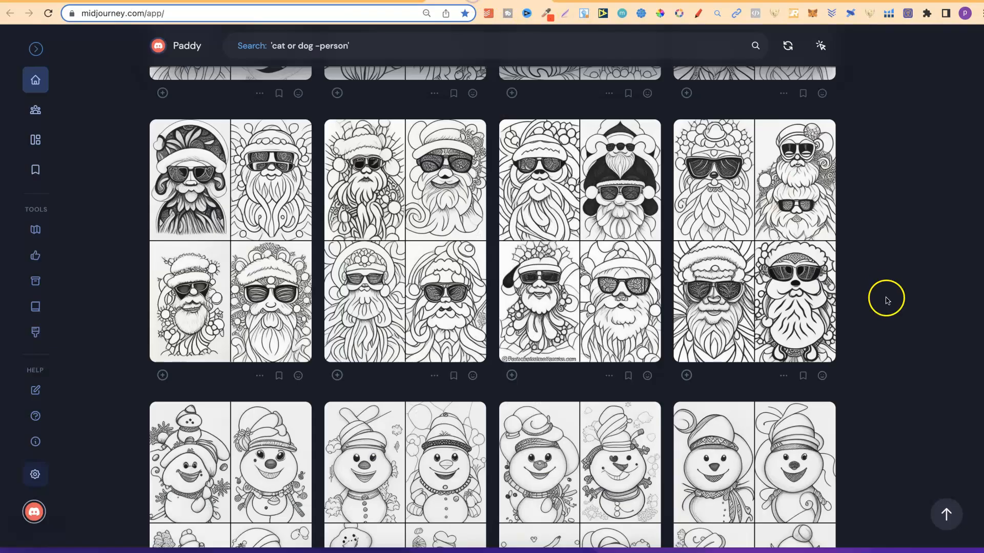
click(885, 325)
scroll(887, 326, up, 1)
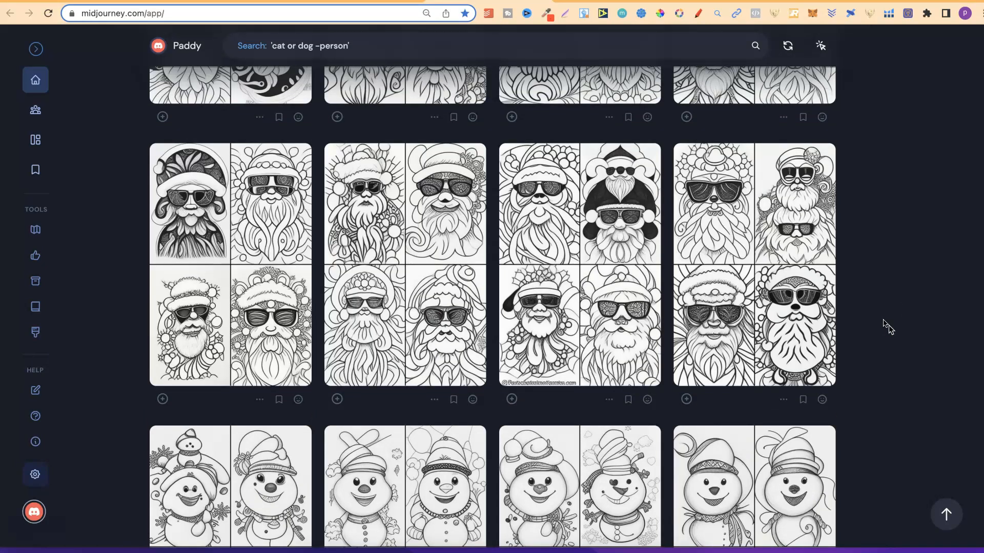
scroll(889, 325, up, 1)
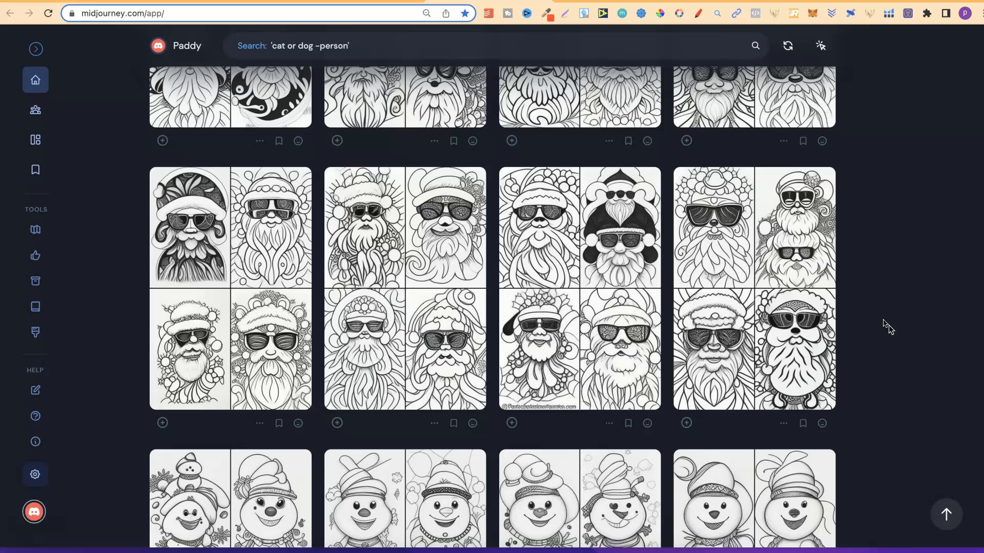
scroll(888, 325, up, 1)
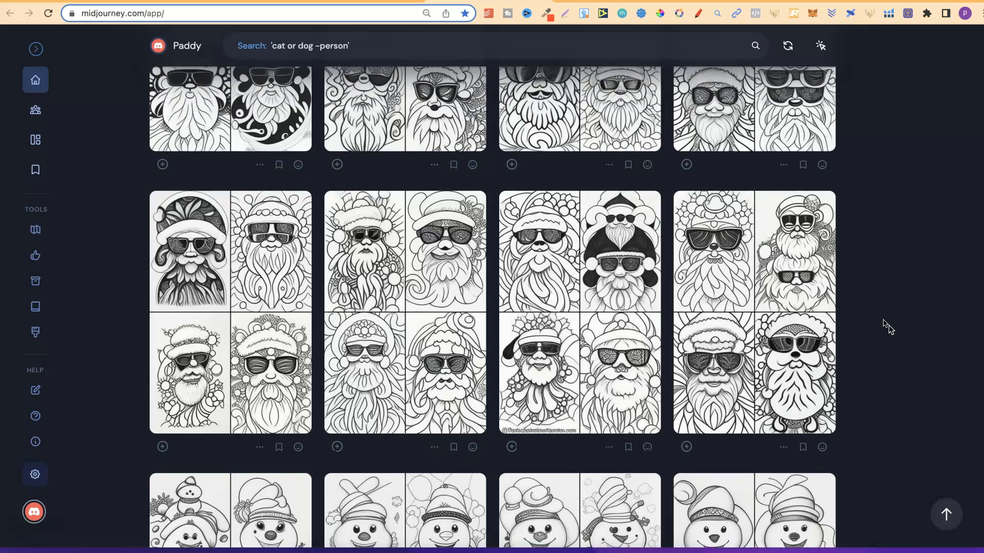
scroll(889, 325, up, 7)
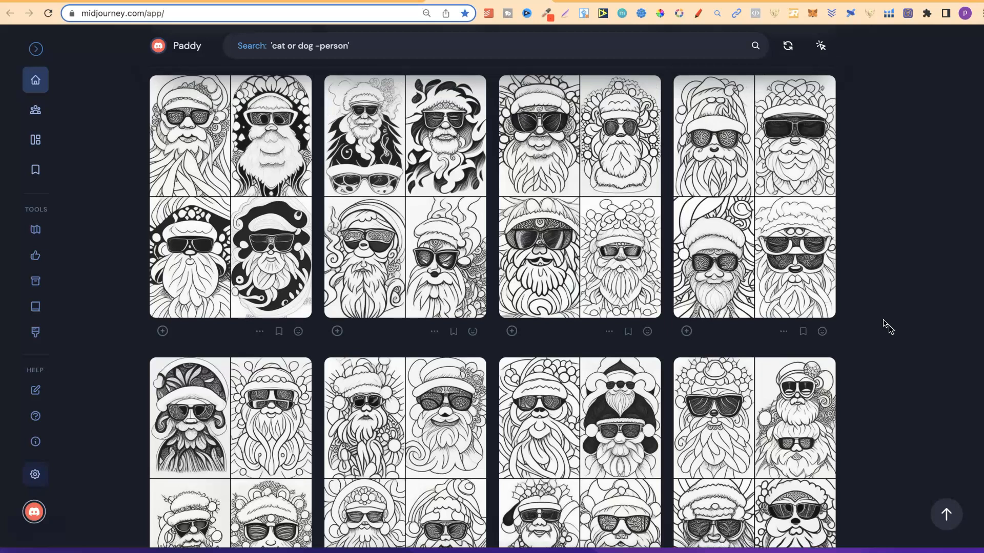
View the enlarged grid of psychedelic Santas wearing sunglasses with its prompt, and return to the gallery.
click(609, 238)
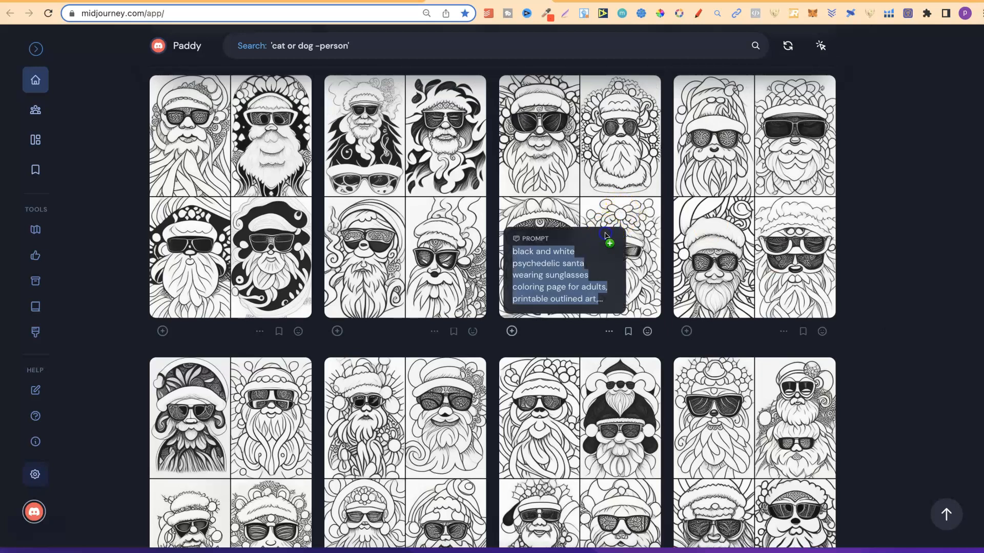
click(595, 193)
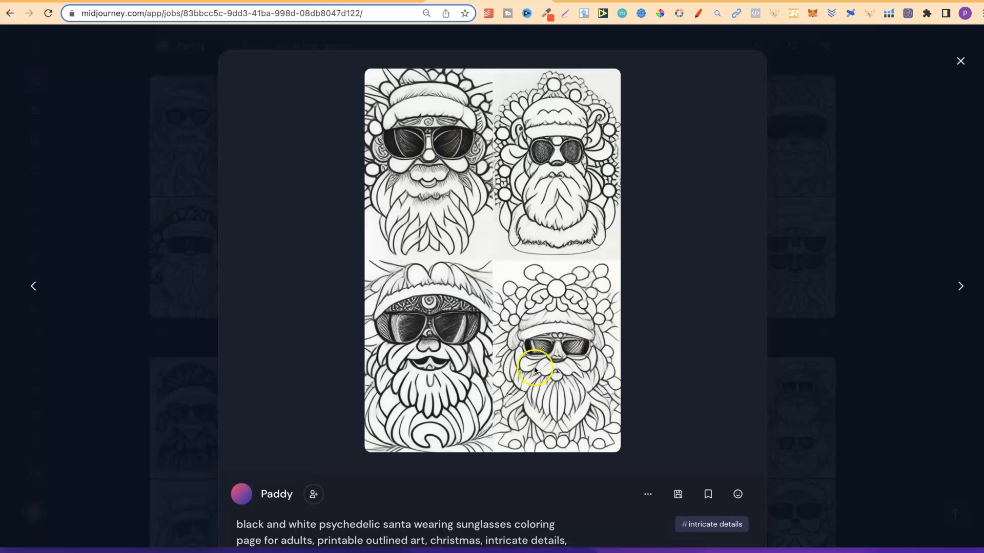
click(919, 143)
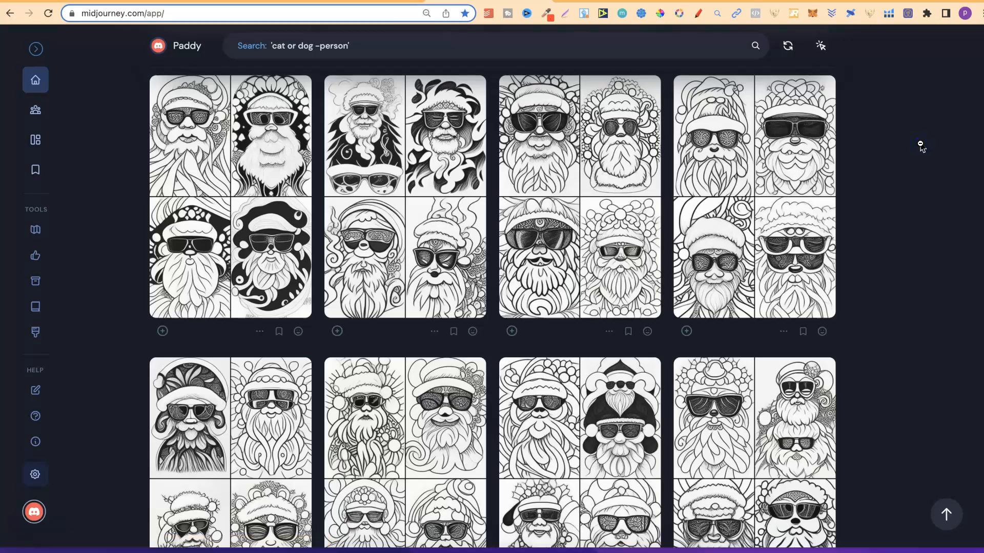
Examine the row of Christmas elves wearing sunglasses and check the prompt of one grid.
scroll(920, 146, up, 7)
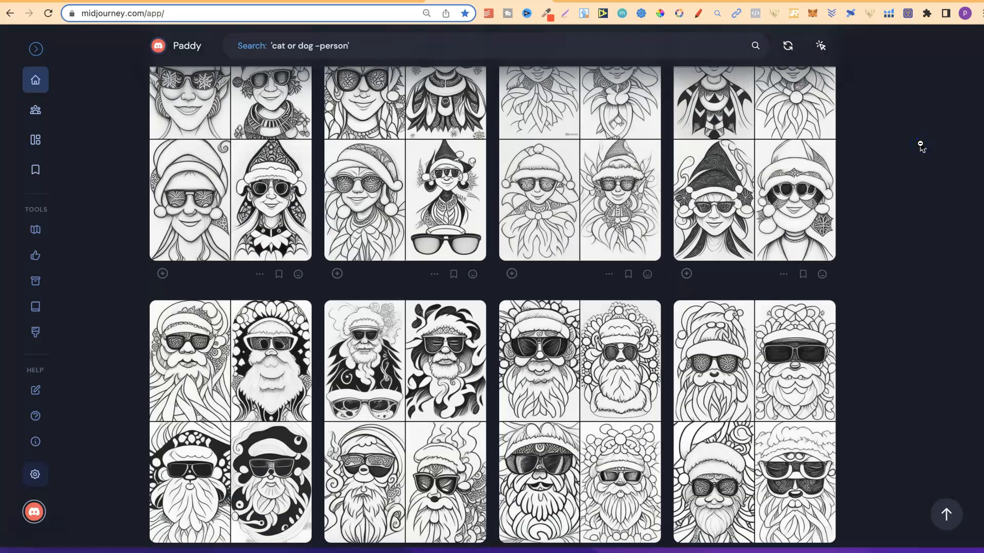
scroll(921, 146, up, 1)
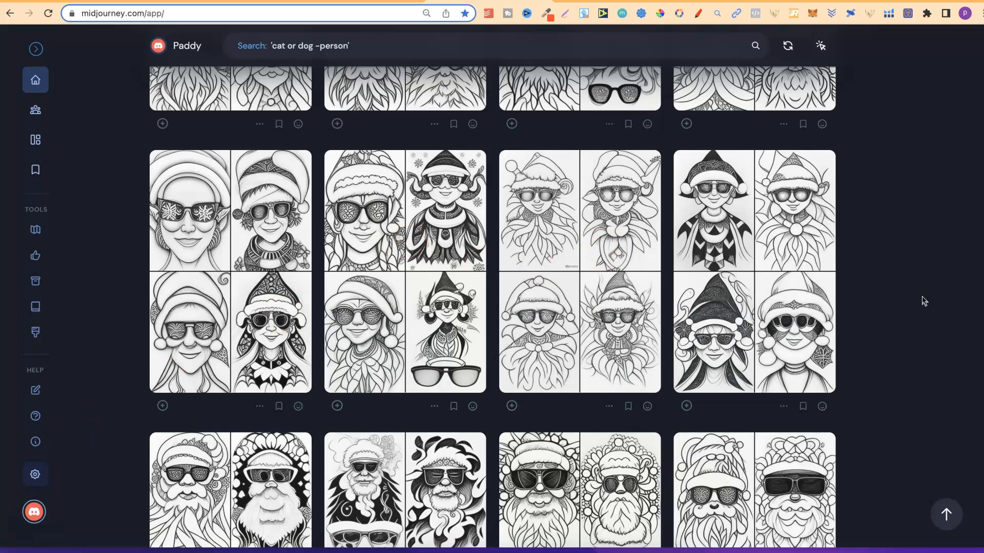
mouse_move(272, 206)
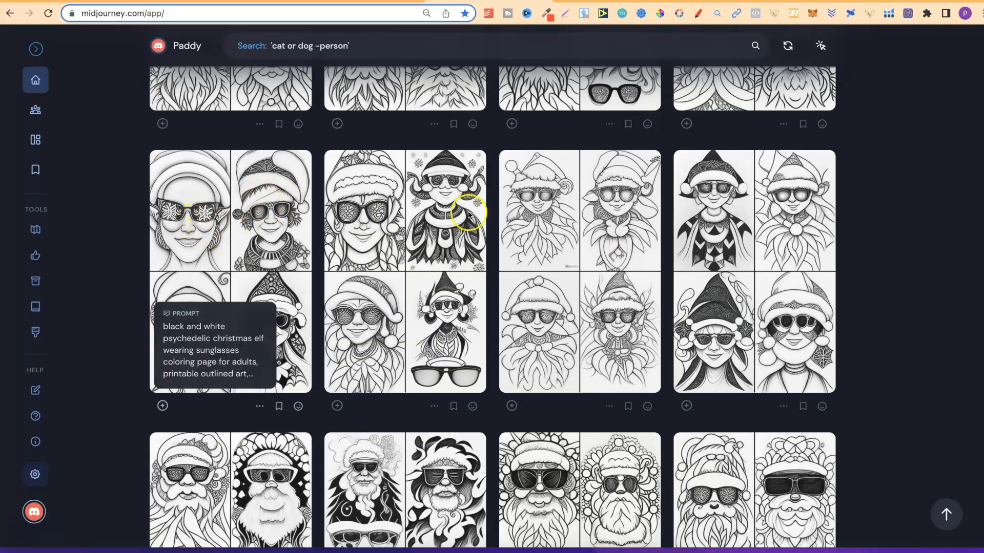
mouse_move(797, 255)
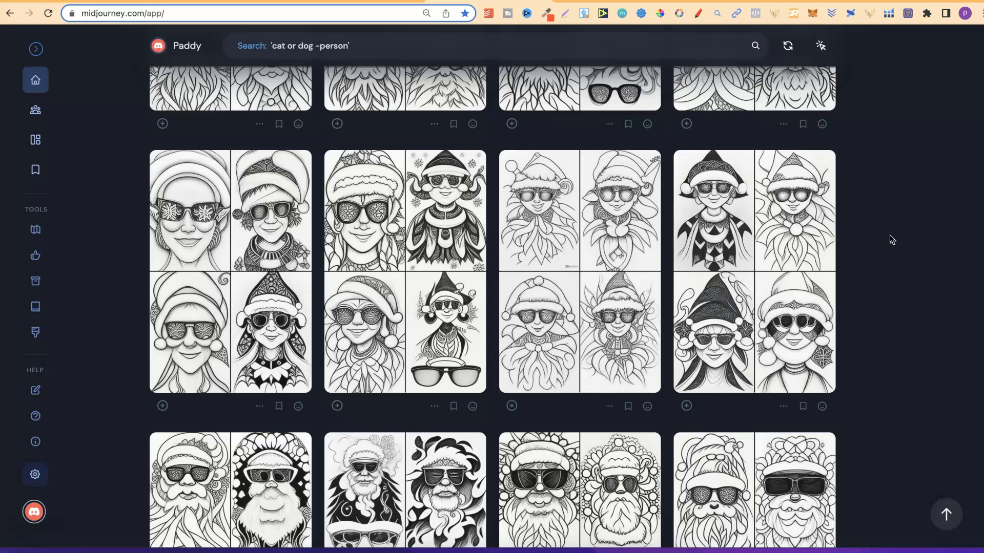
click(901, 277)
click(900, 289)
Examine the Christmas dogs wearing sunglasses further up, viewing the grid with Christmas trees reflected in the lenses at full size.
scroll(902, 292, up, 5)
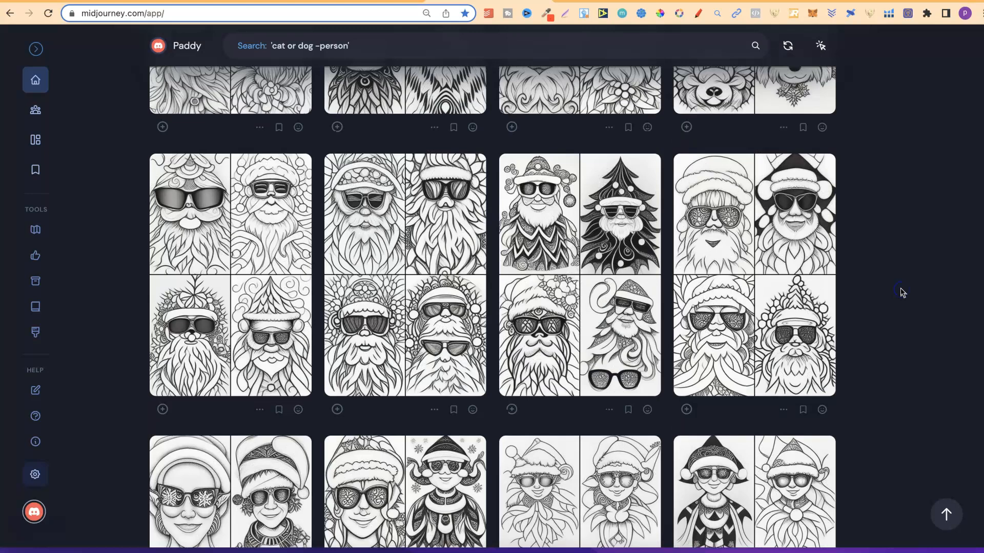
scroll(902, 292, up, 5)
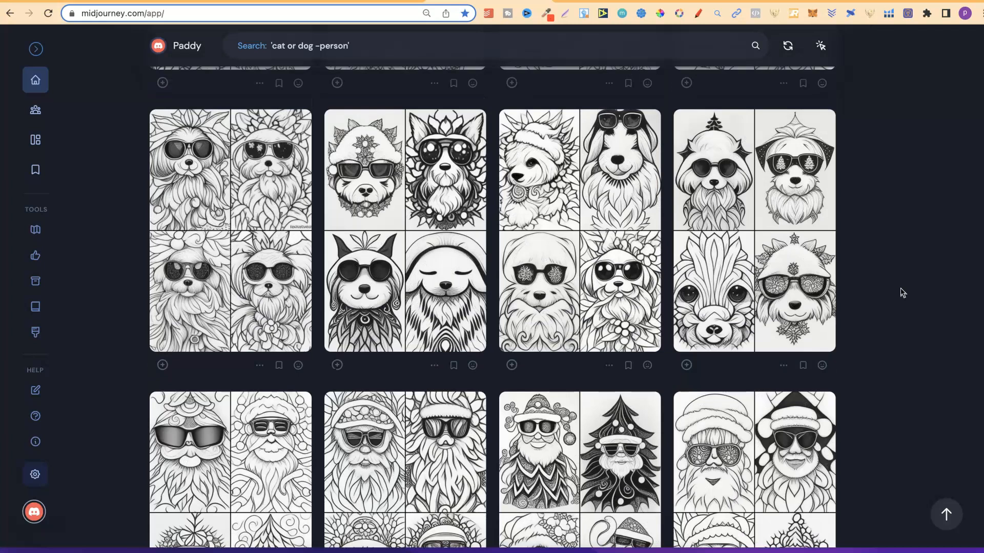
scroll(902, 292, up, 1)
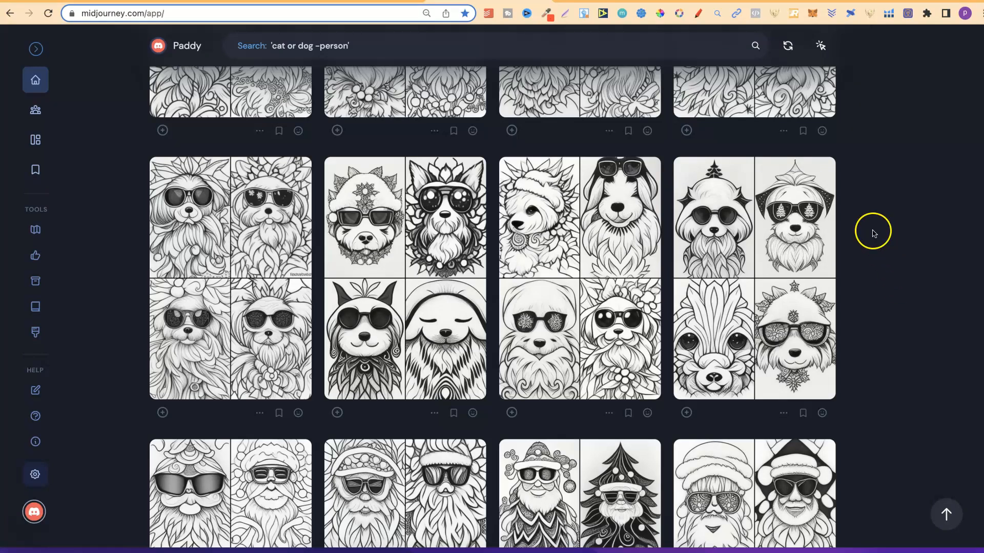
click(811, 221)
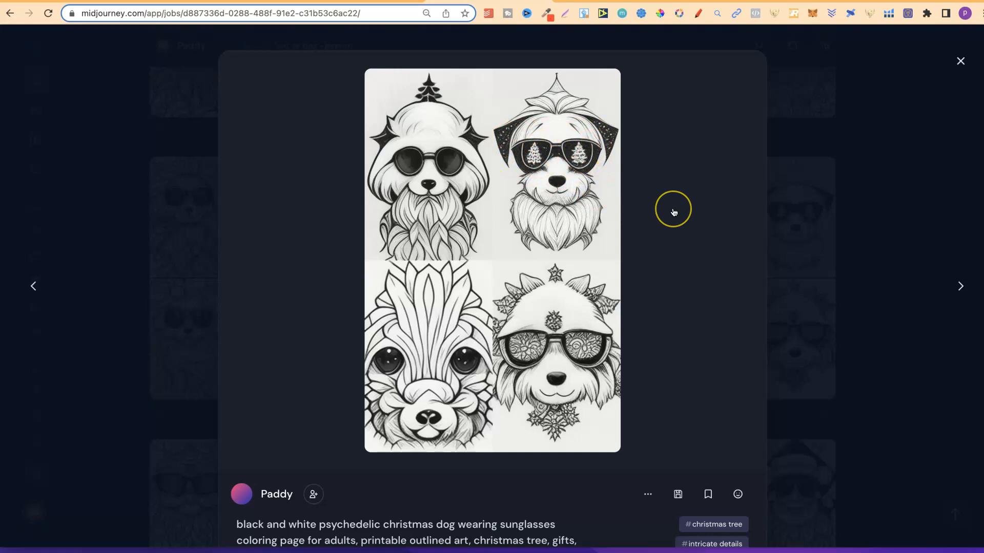
click(901, 187)
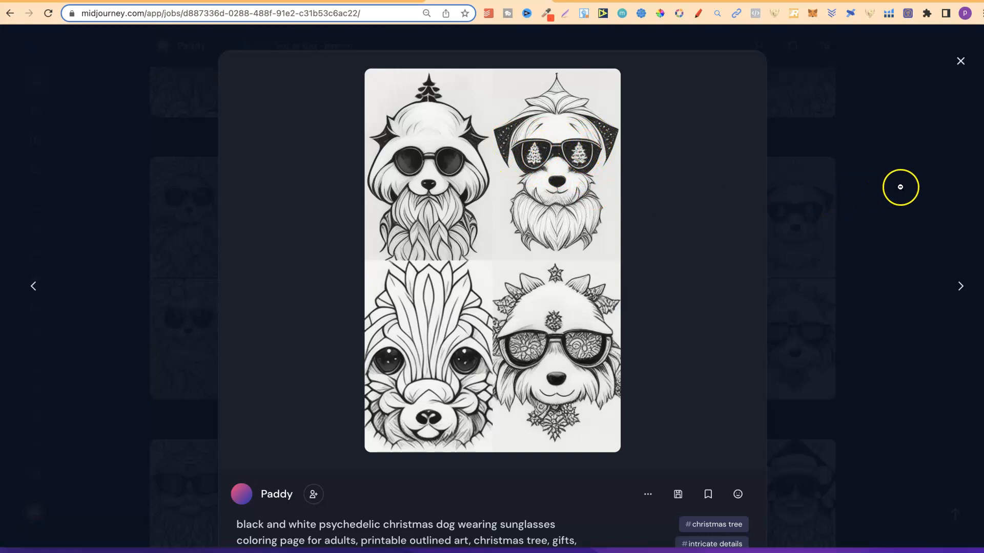
scroll(901, 191, up, 4)
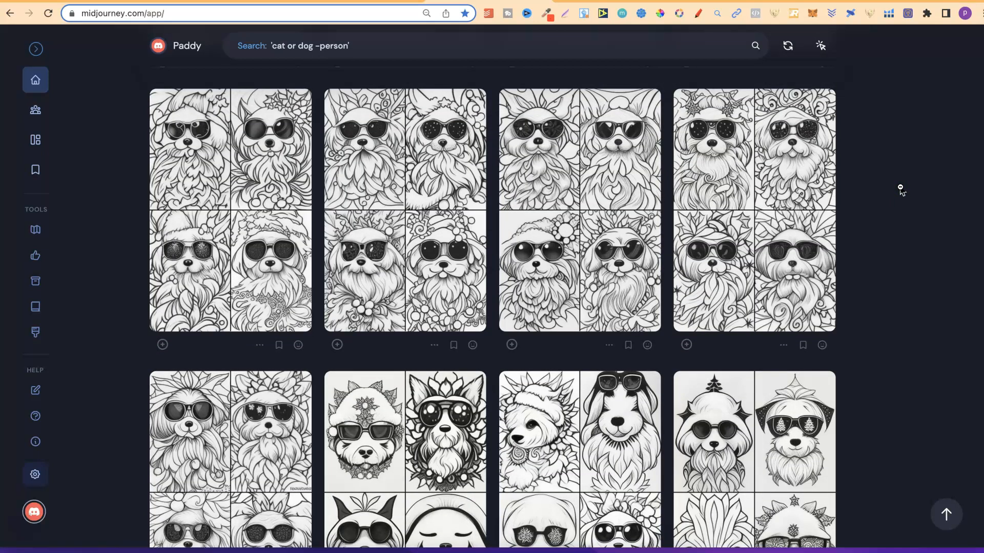
mouse_move(775, 190)
Examine the two rows of alien coloring pages above the dogs.
scroll(934, 169, up, 7)
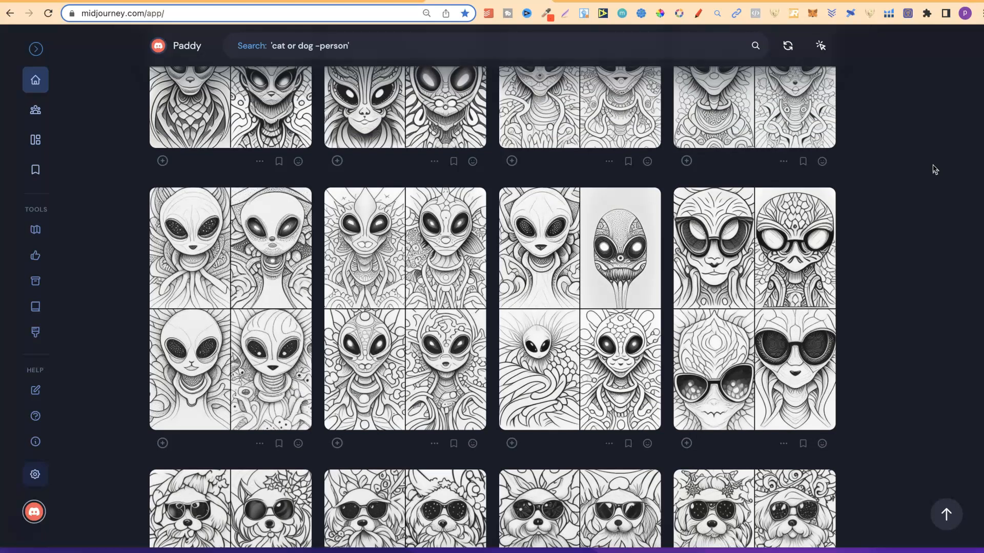
scroll(934, 169, up, 2)
scroll(934, 170, up, 2)
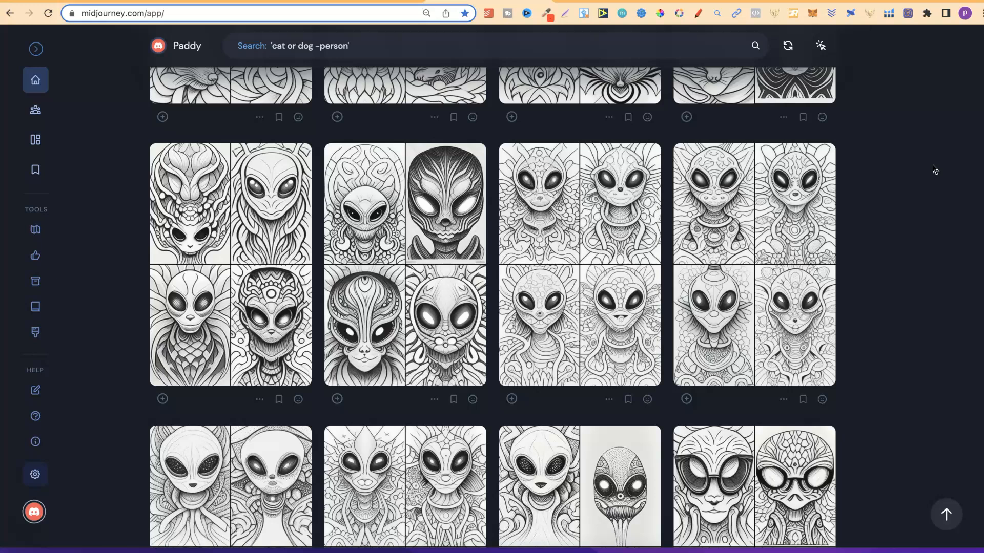
Examine the rat and mouse grids and the row of psychedelic monkeys above them.
scroll(933, 169, up, 7)
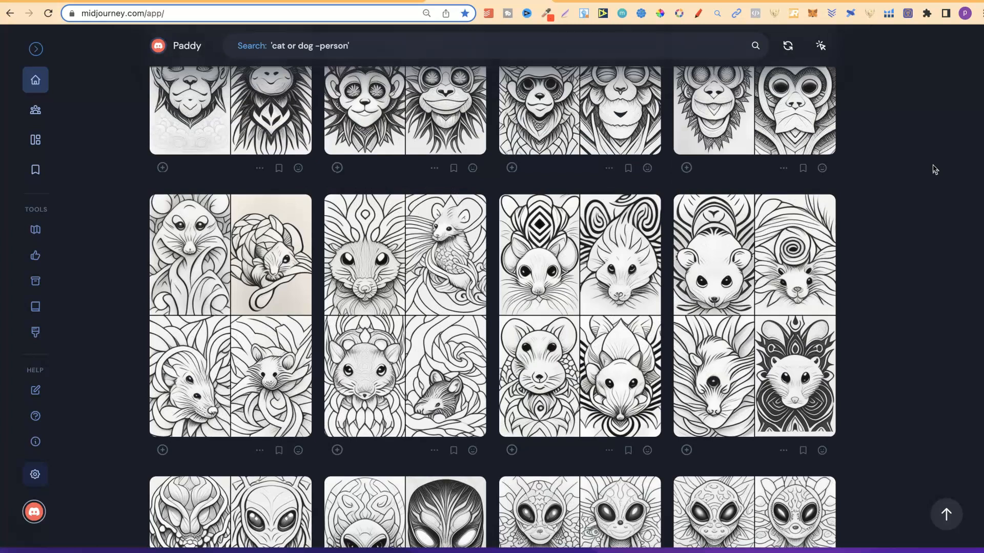
mouse_move(793, 311)
mouse_move(736, 354)
scroll(900, 354, up, 5)
scroll(900, 354, up, 2)
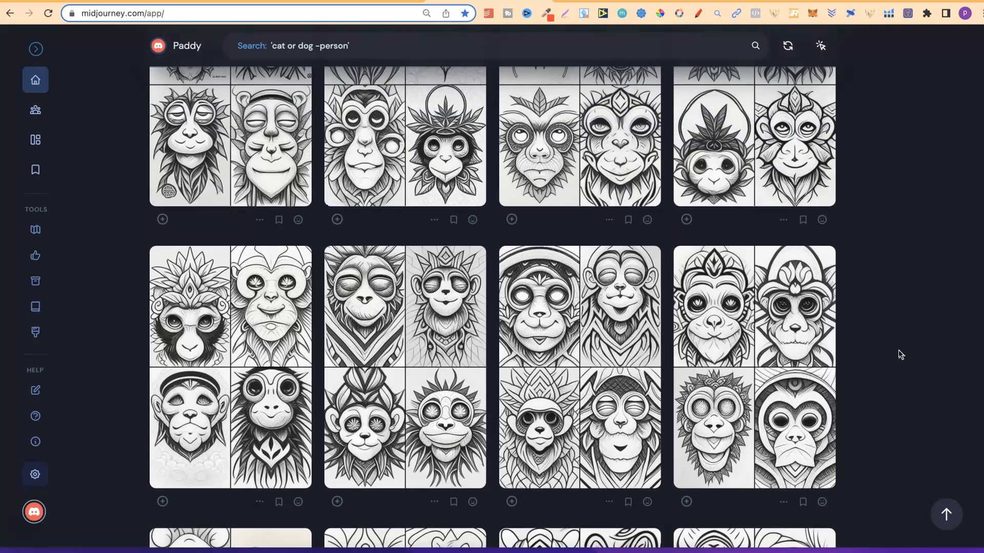
Return to the rows of dogs wearing sunglasses lower in the gallery and compare their styles.
scroll(900, 353, up, 1)
scroll(900, 354, up, 4)
scroll(900, 354, down, 3)
scroll(900, 354, down, 3)
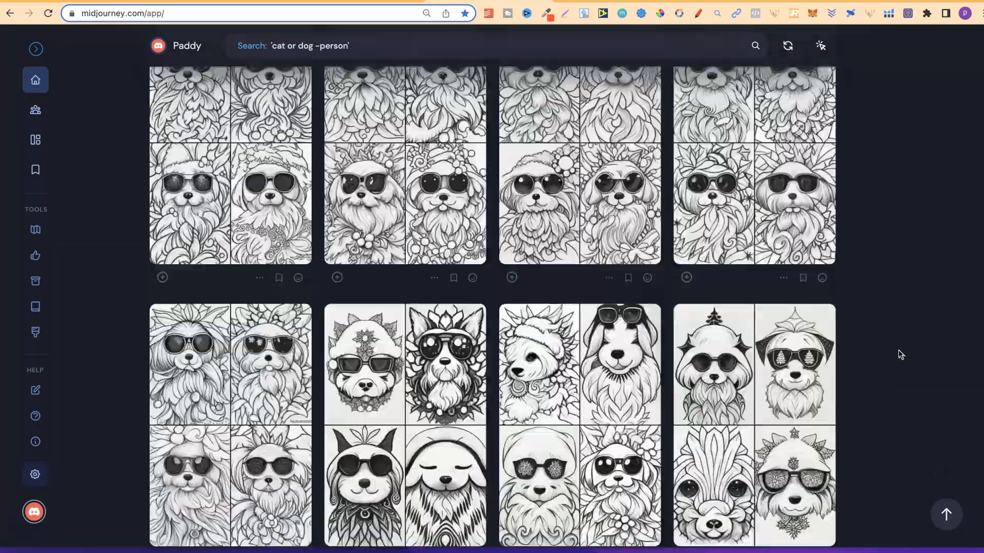
scroll(900, 354, down, 1)
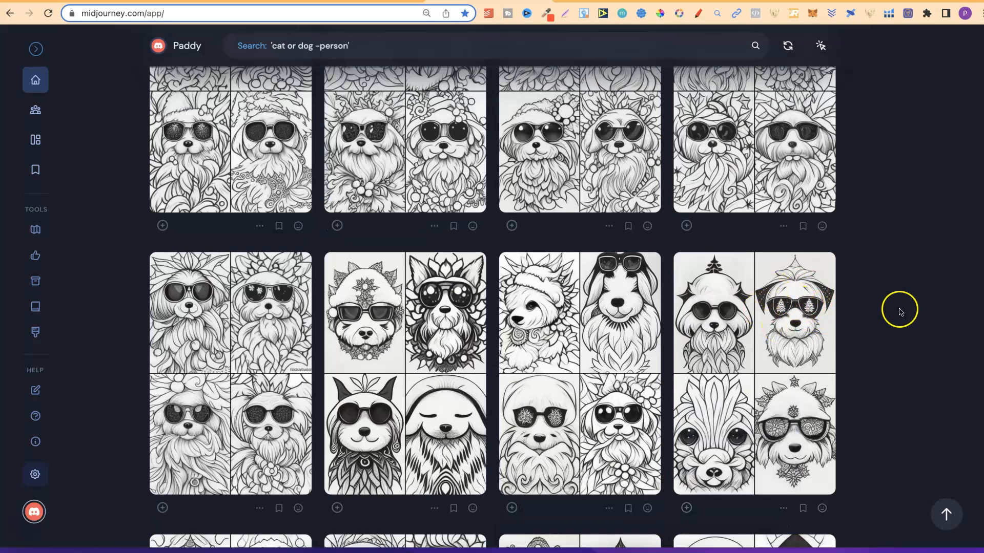
Review the alien and rodent rows again on the way up to the monkeys with leaf headdresses.
scroll(901, 313, up, 7)
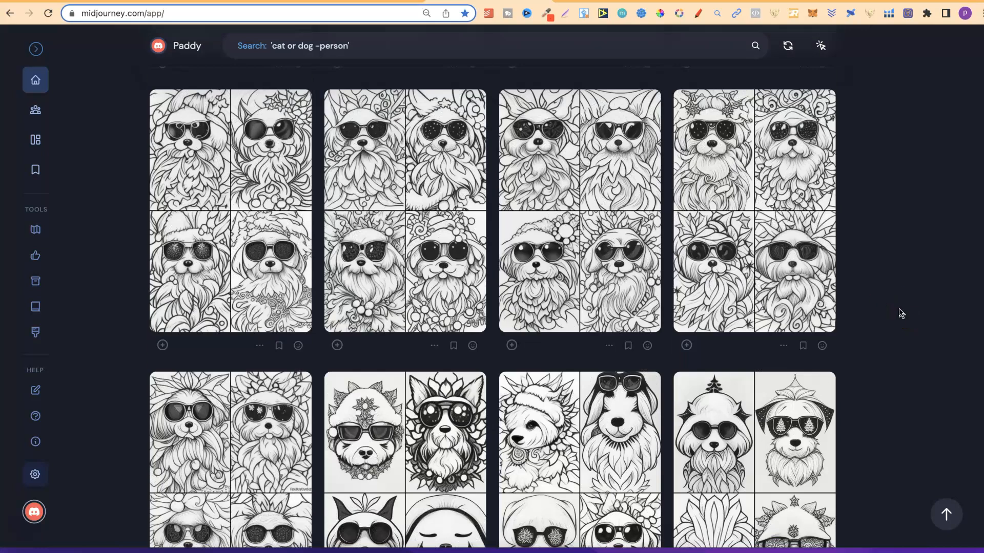
scroll(900, 314, up, 9)
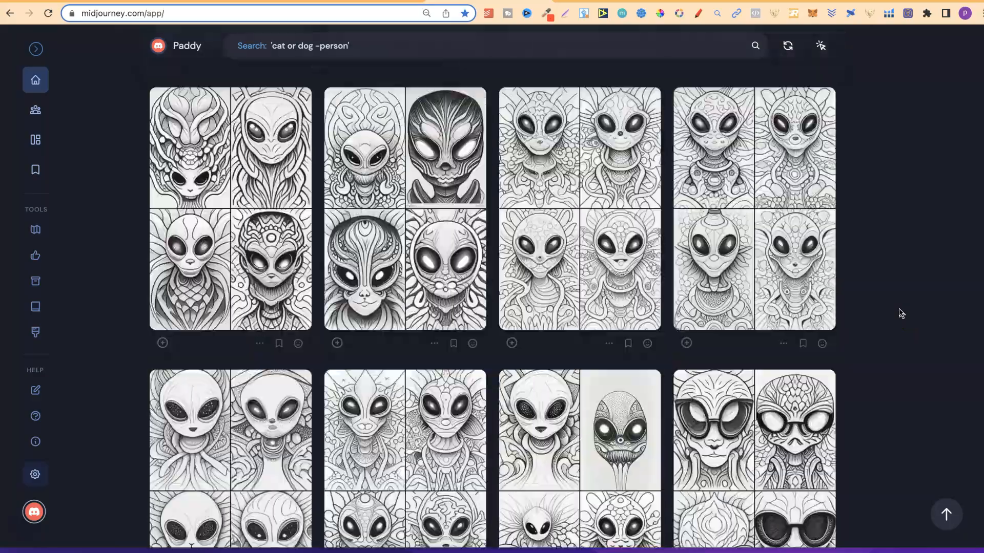
scroll(900, 313, up, 6)
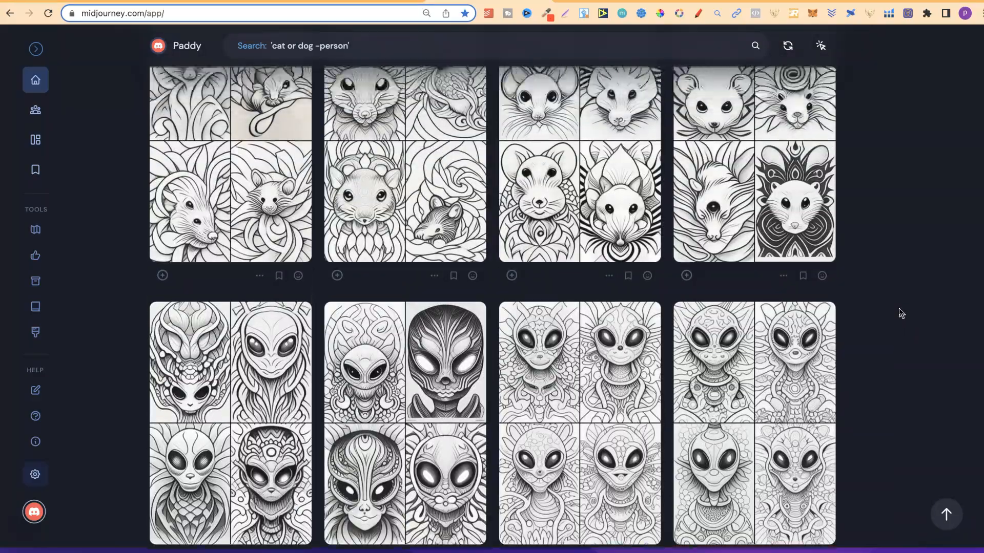
scroll(900, 313, up, 6)
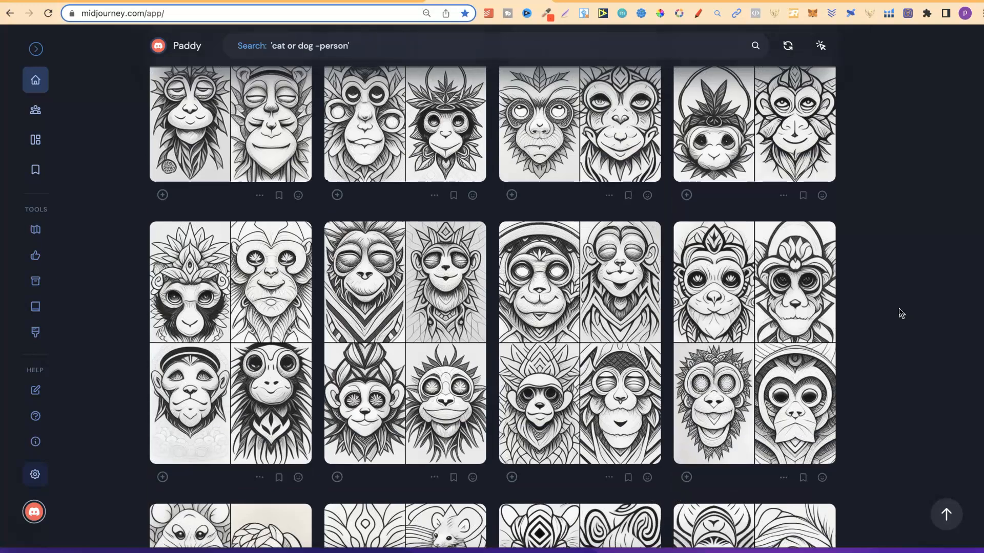
scroll(901, 313, up, 2)
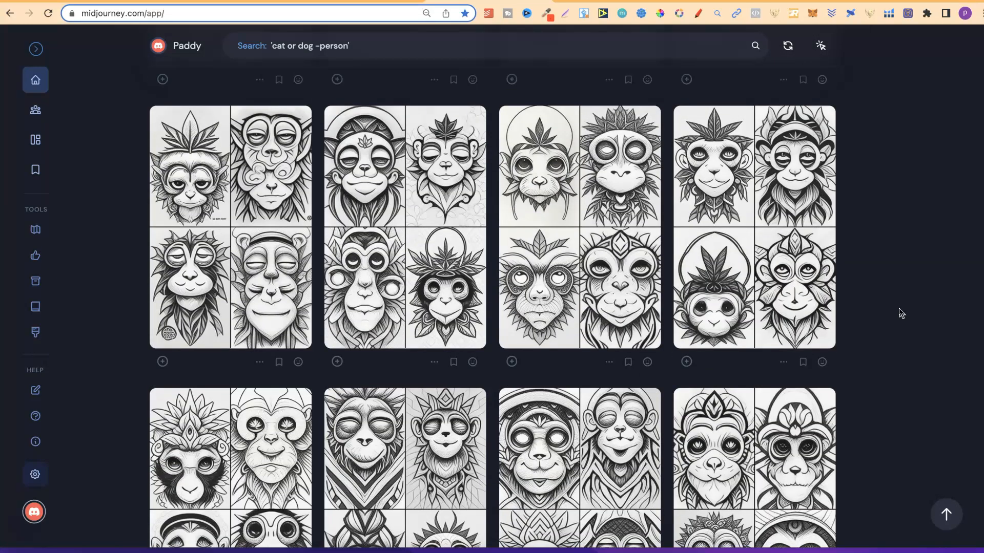
mouse_move(797, 275)
Examine the flower grids, viewing the vintage floral pattern with daisies at full size before returning to the gallery.
scroll(915, 314, up, 5)
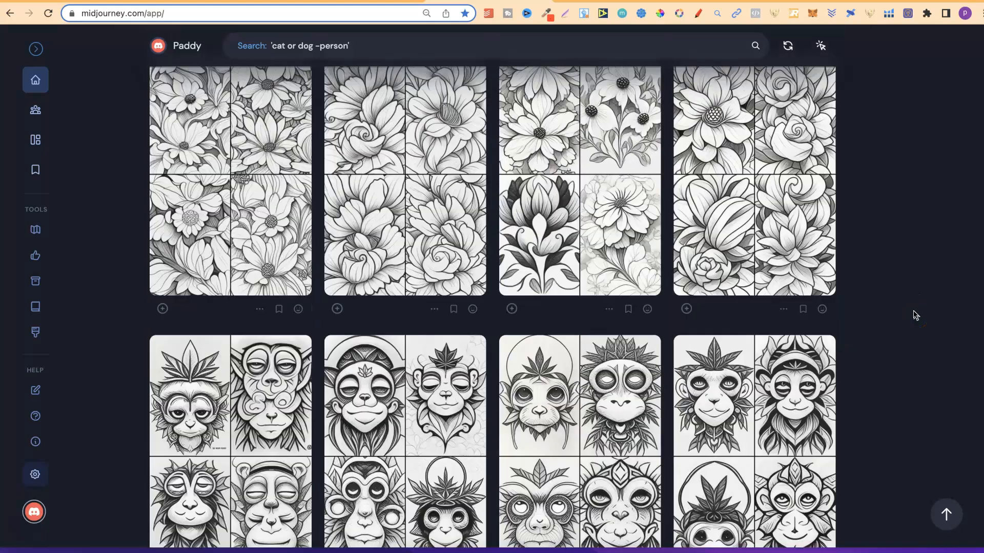
scroll(915, 315, up, 3)
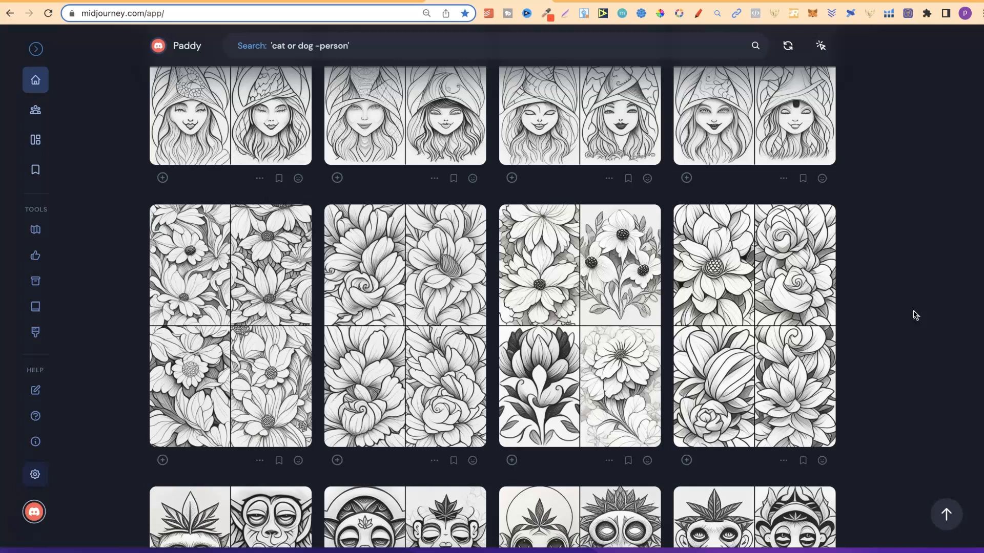
click(226, 260)
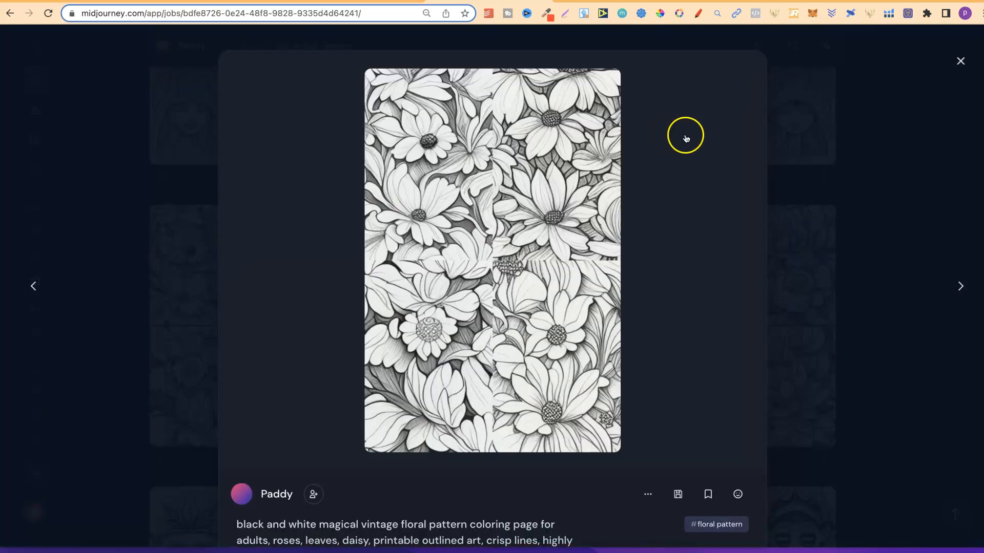
click(854, 137)
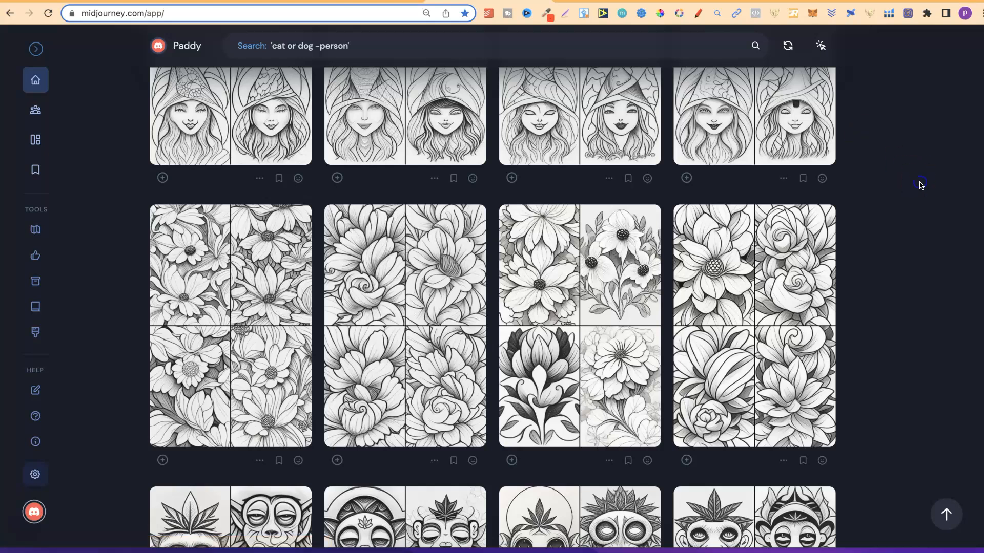
Examine the women in pointed hats and the wide-eyed Christmas characters in the rows above the flowers.
scroll(921, 186, up, 5)
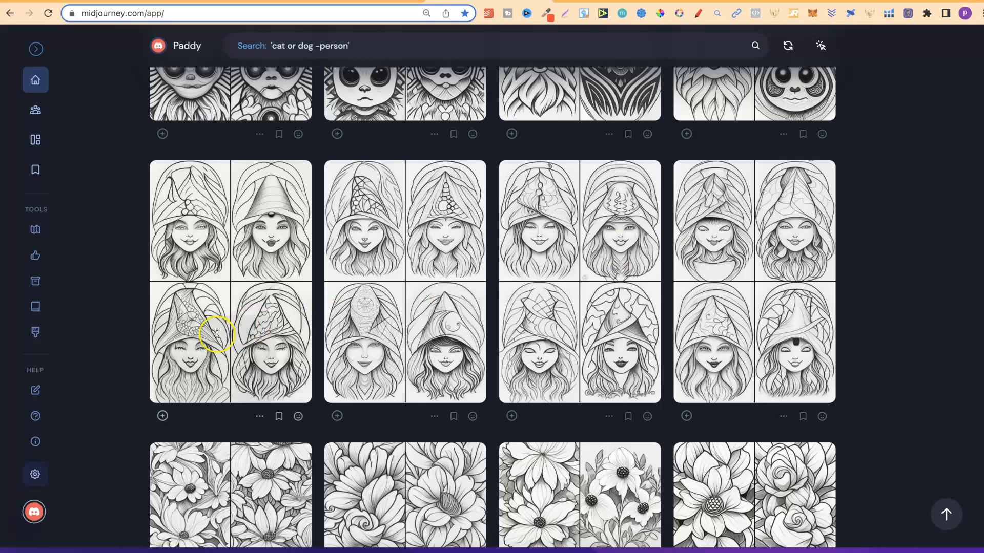
scroll(930, 199, up, 6)
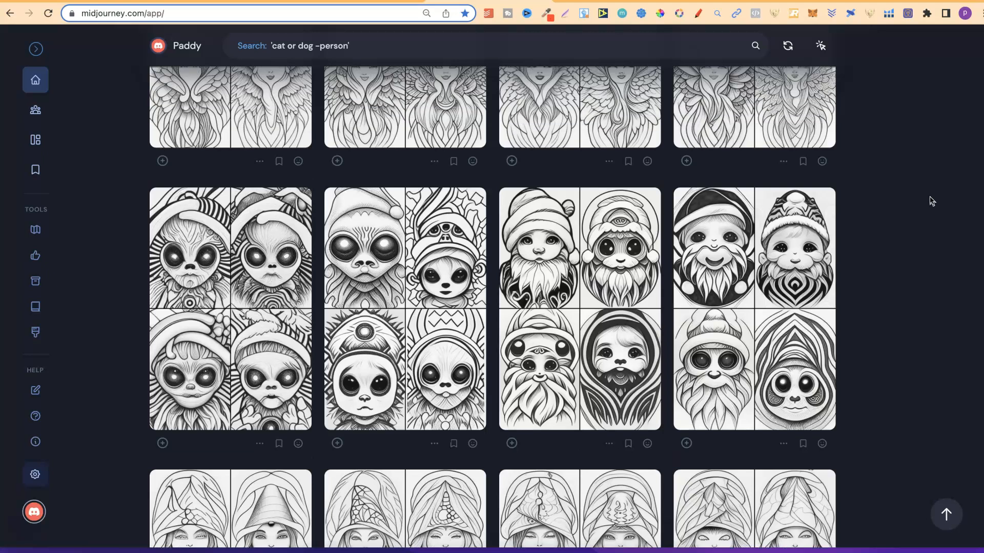
mouse_move(727, 249)
scroll(885, 296, up, 3)
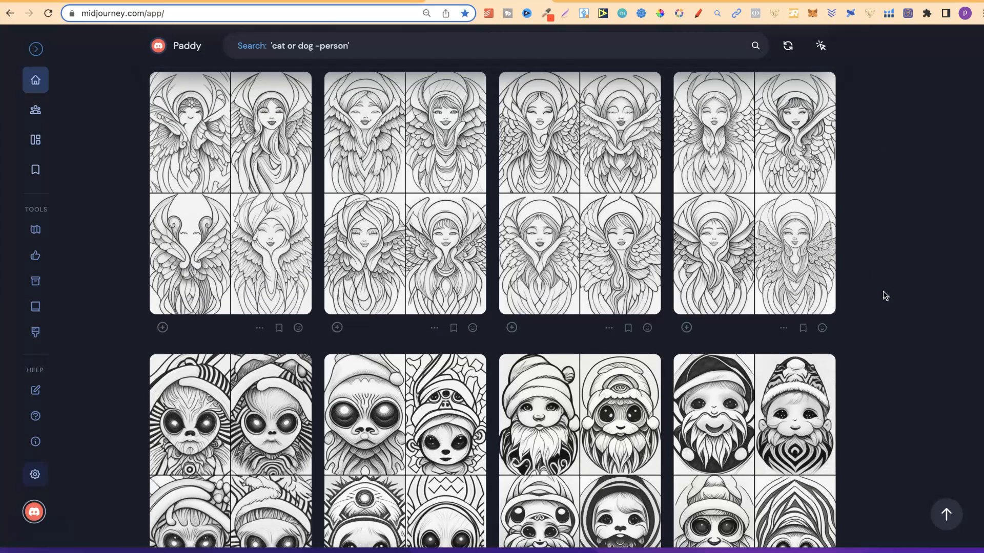
Examine the angel and bigfoot rows, then compare them with the Christmas characters and pointed-hat women below.
scroll(885, 295, up, 2)
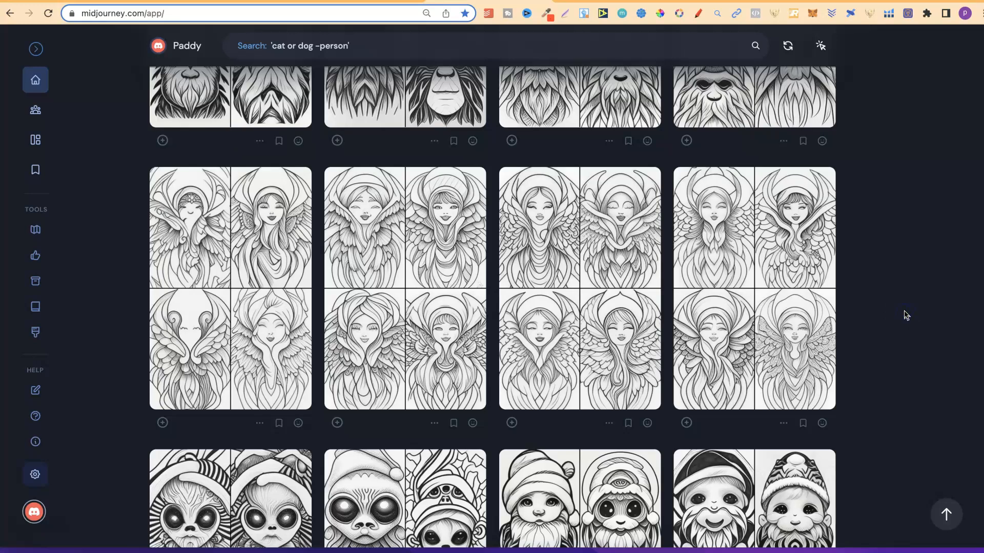
scroll(906, 315, up, 5)
scroll(905, 315, up, 1)
scroll(906, 315, down, 5)
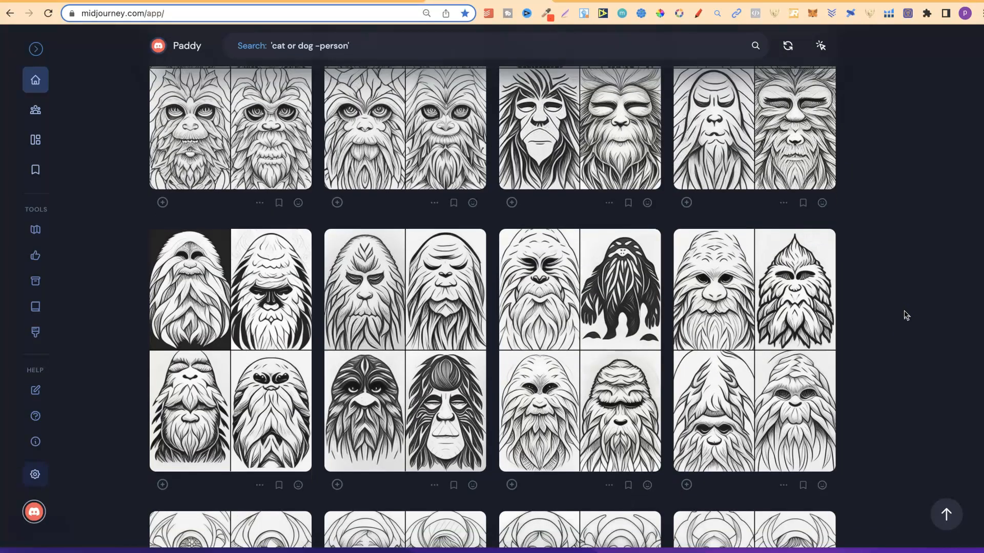
scroll(906, 315, down, 6)
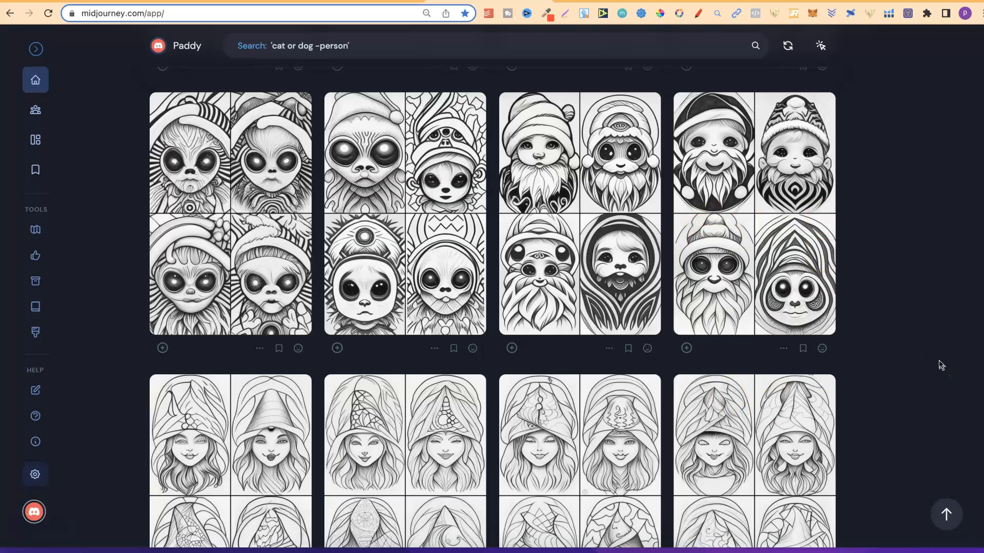
scroll(941, 365, up, 8)
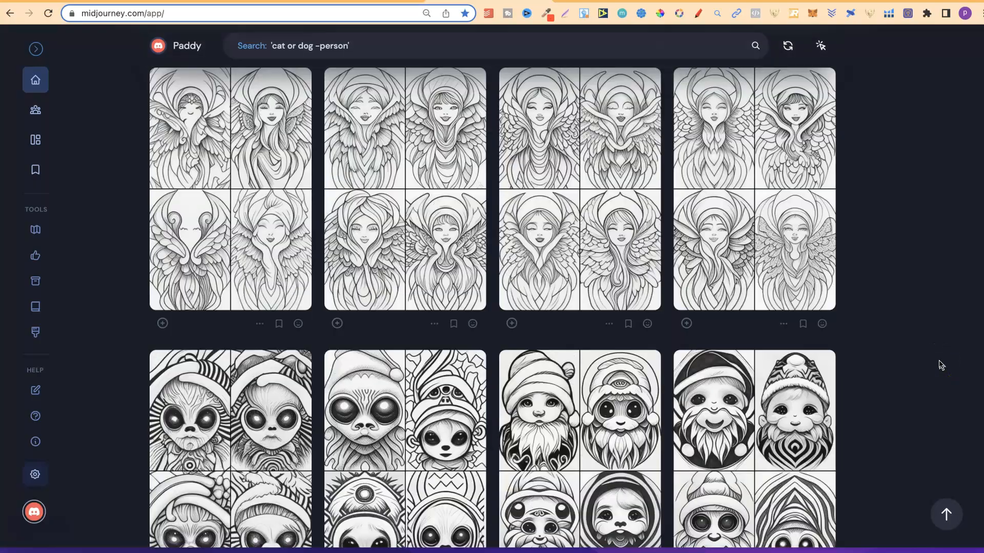
Examine the bigfoot rows above the angels, checking the prompt behind one grid, and continue up to the monkey row.
scroll(941, 365, up, 6)
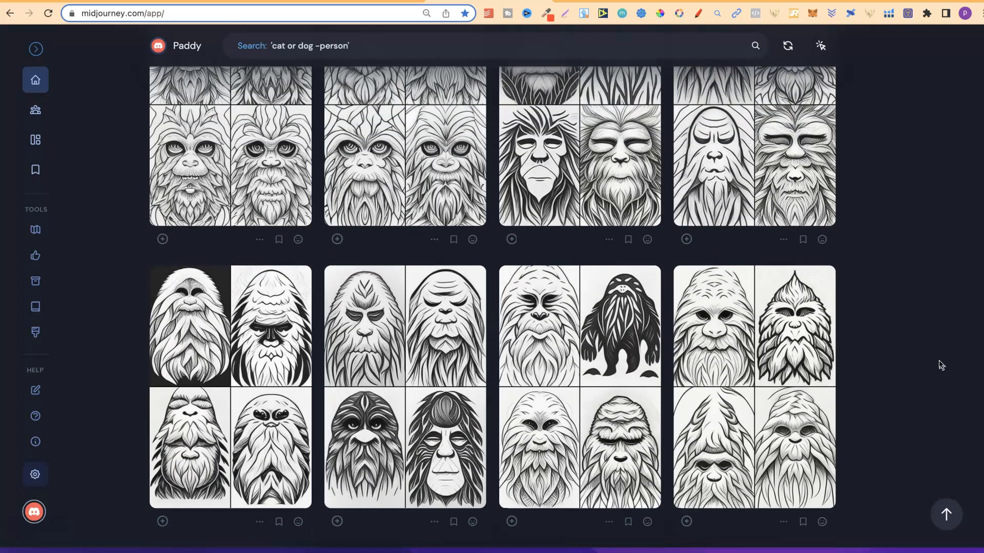
scroll(942, 366, up, 1)
mouse_move(193, 403)
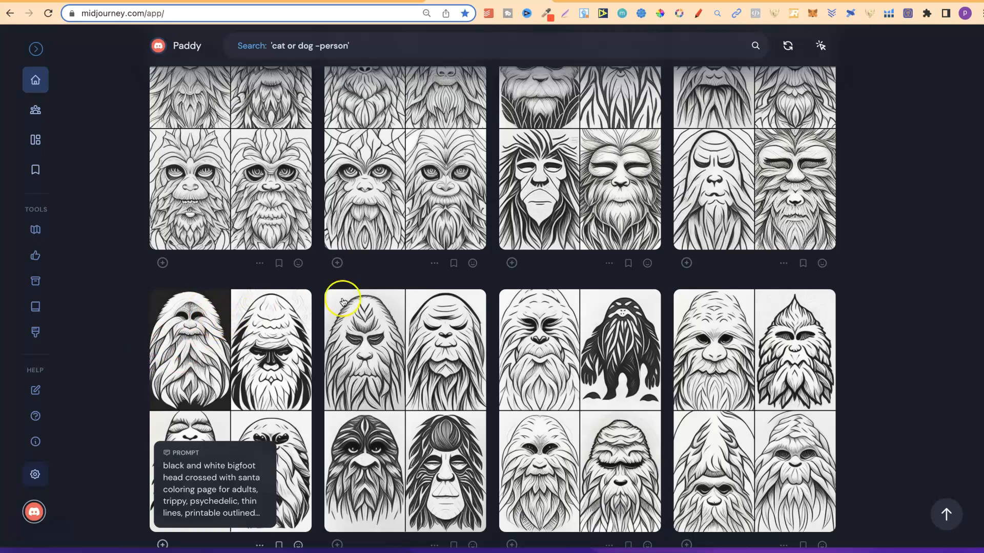
scroll(907, 324, up, 4)
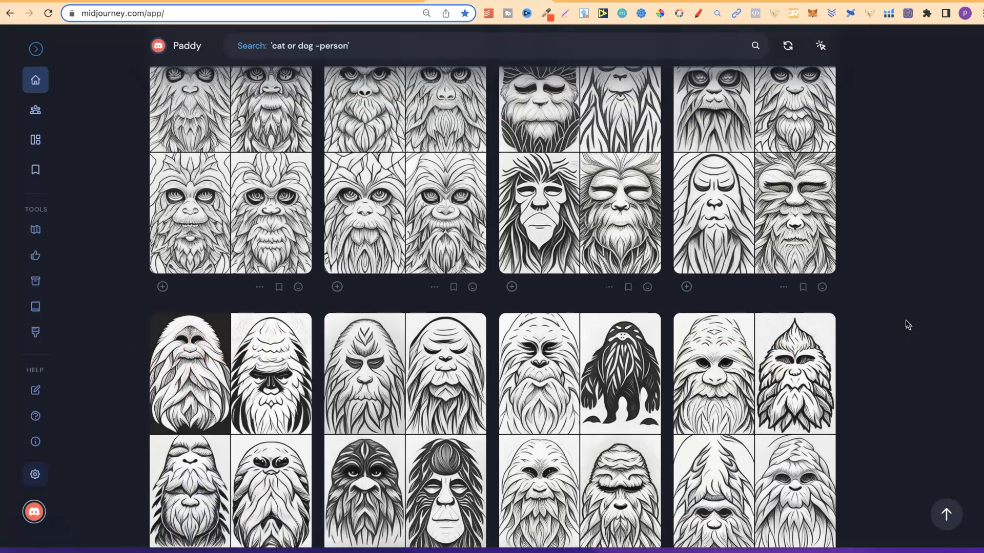
scroll(907, 324, up, 10)
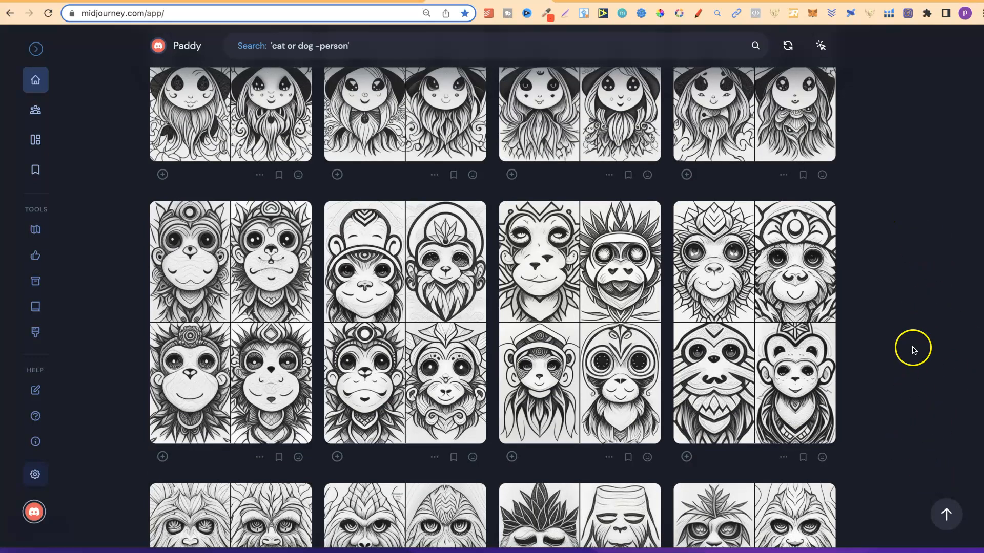
Examine the row of big-eyed witches above the monkeys and the smiling women in winter hats above it.
scroll(912, 322, up, 1)
scroll(913, 321, up, 7)
mouse_move(797, 288)
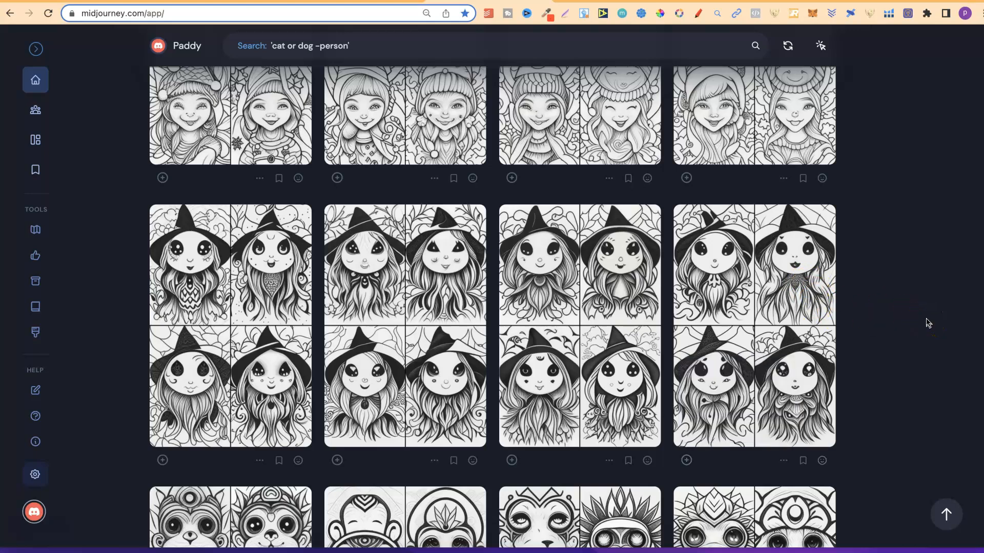
scroll(928, 323, up, 5)
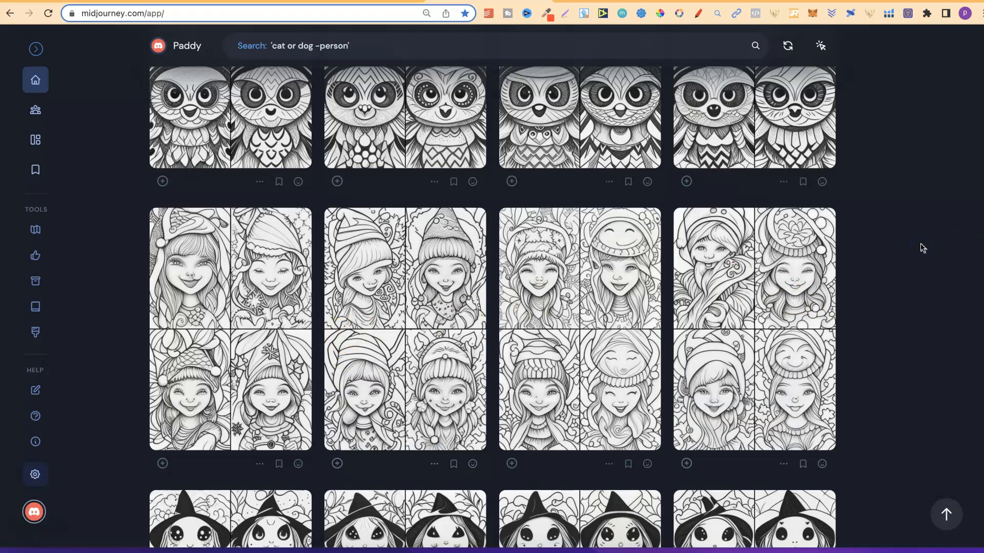
Examine the three owl rows, from the owls in bands to those in striped hats and the plain owls.
scroll(922, 248, up, 5)
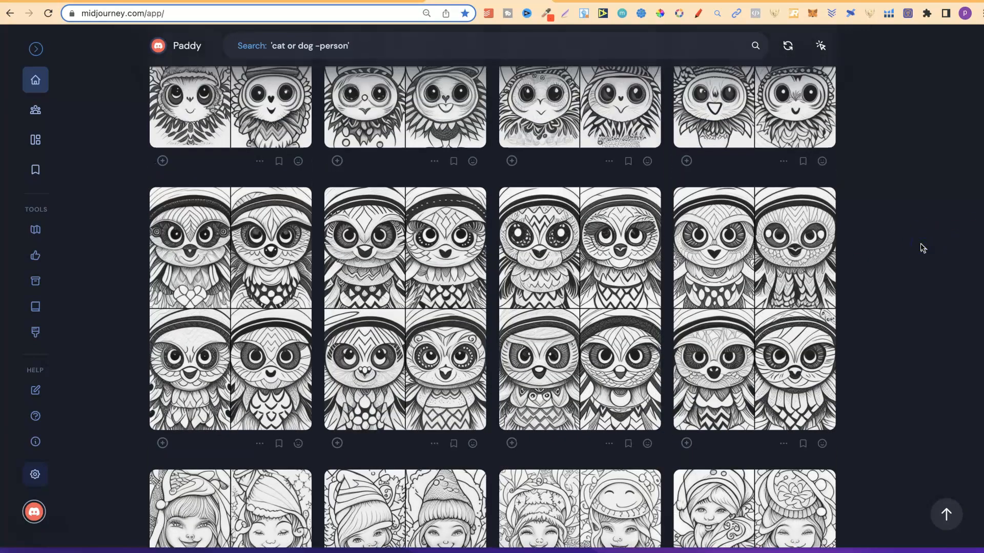
scroll(922, 248, up, 1)
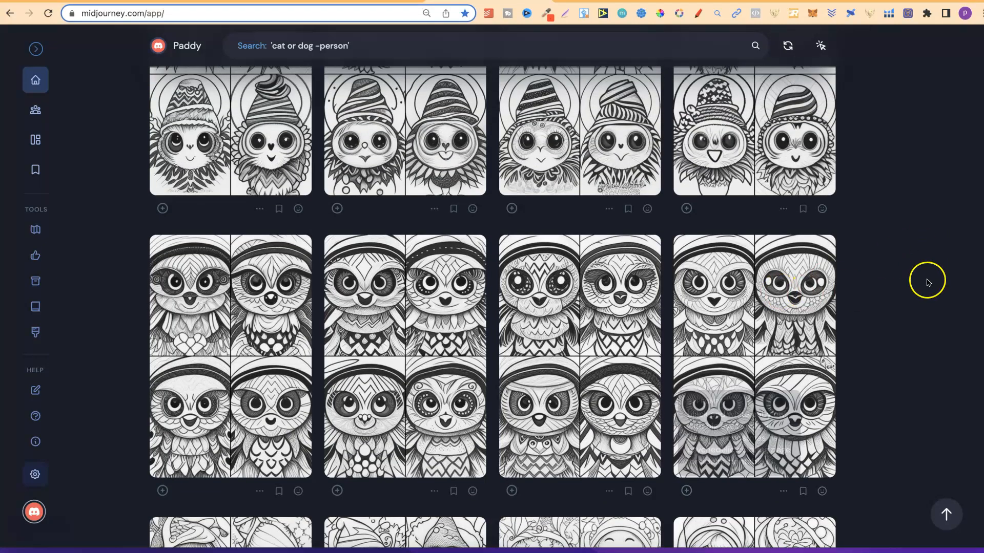
scroll(926, 282, up, 3)
scroll(929, 283, up, 3)
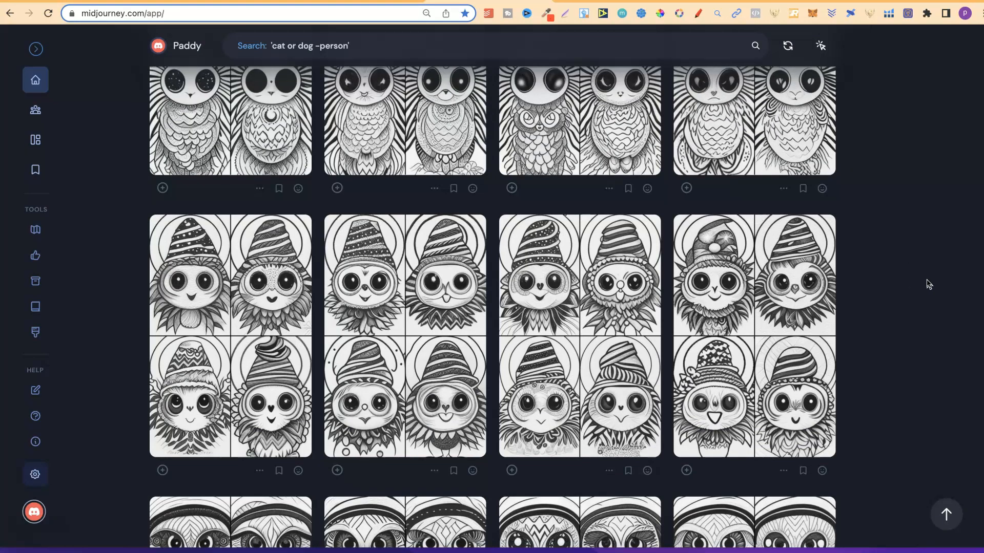
scroll(929, 284, up, 6)
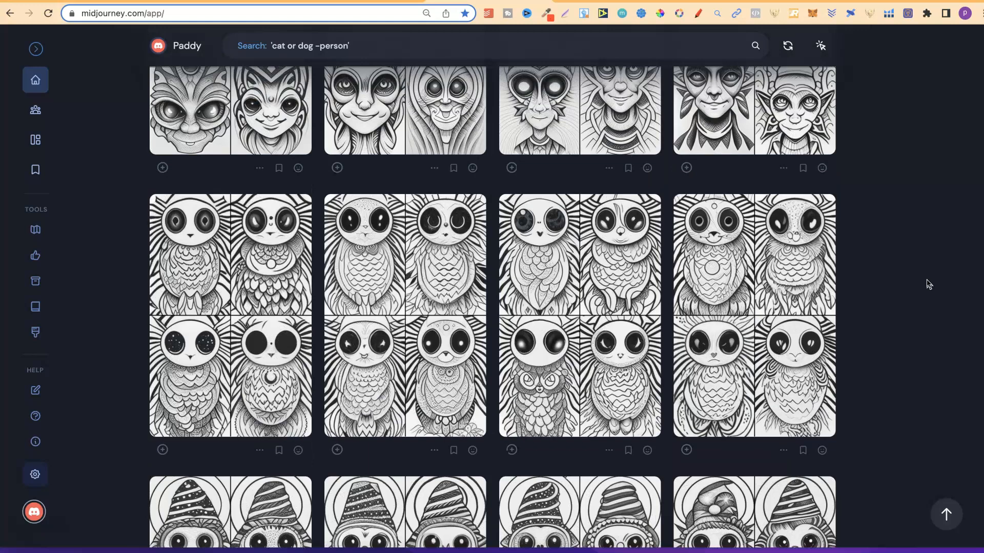
Examine the rows of alien-eyed Christmas elves up to the single upscaled elf in a fur-trimmed hat.
scroll(929, 284, up, 5)
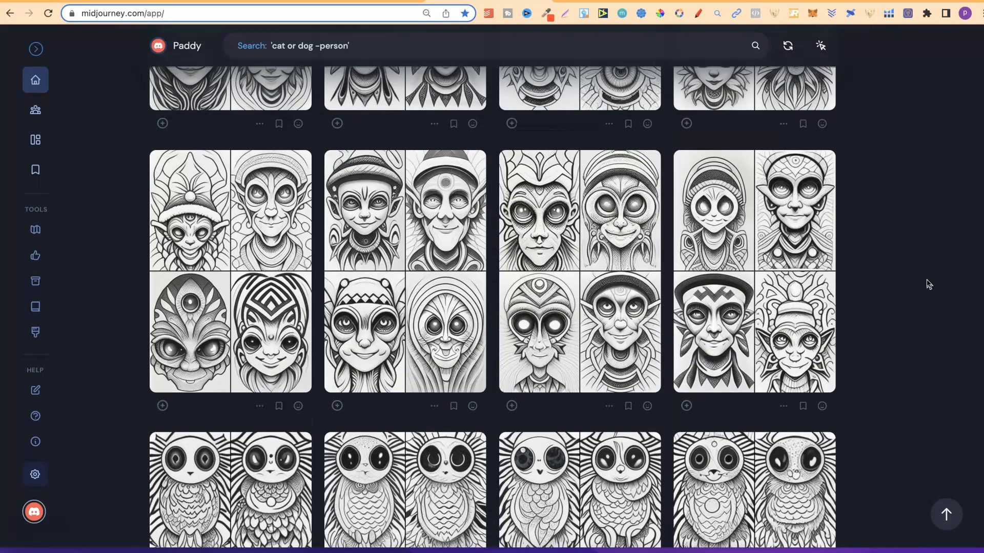
scroll(928, 284, up, 1)
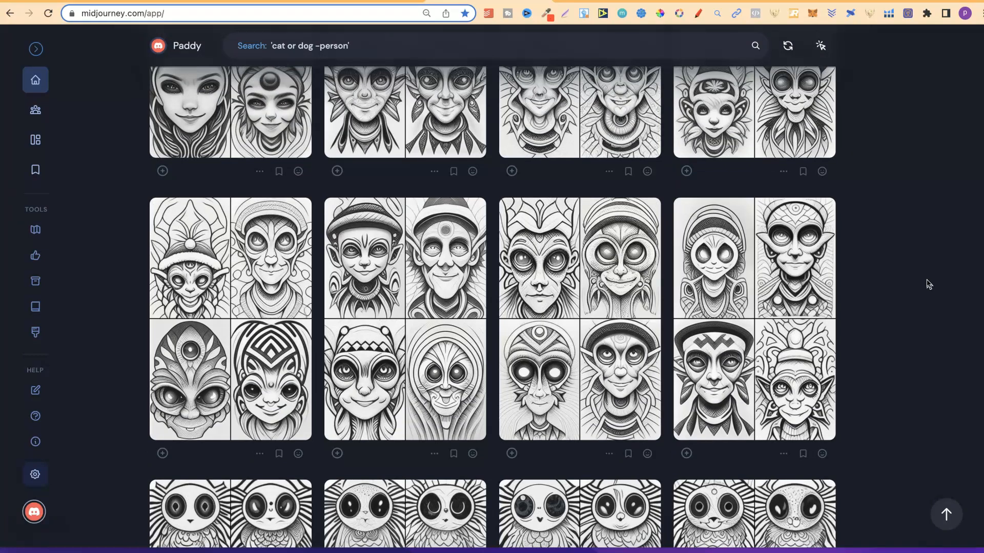
scroll(928, 285, up, 1)
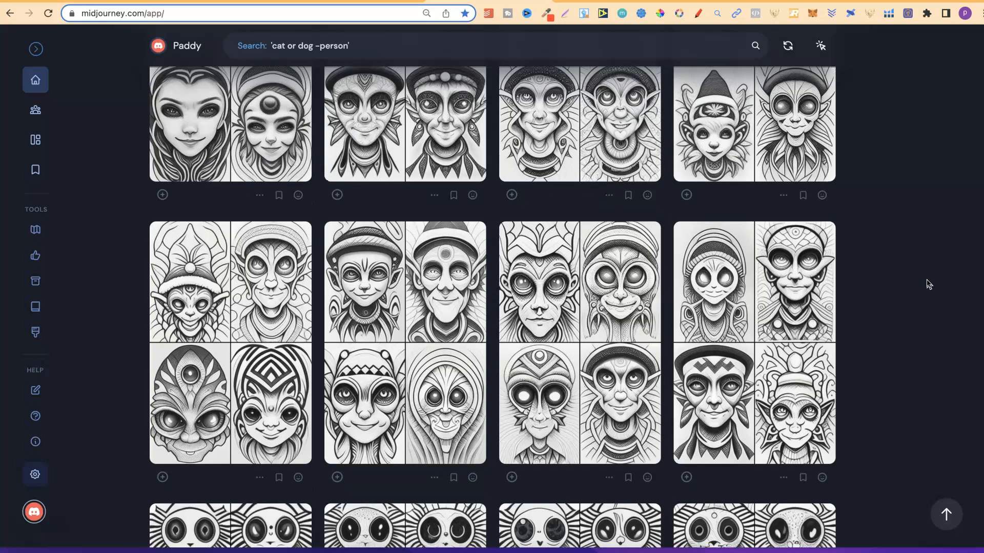
mouse_move(806, 282)
scroll(915, 232, up, 4)
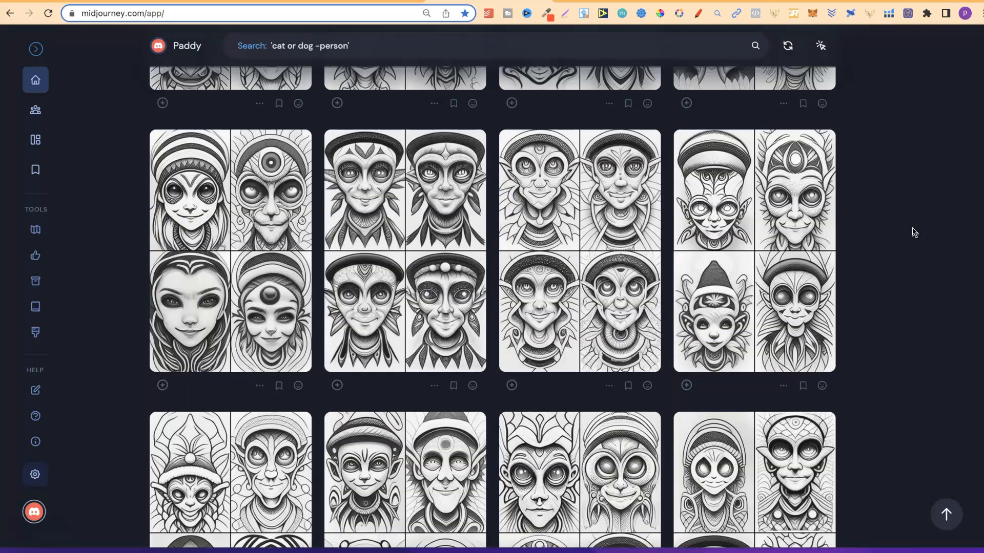
scroll(915, 233, up, 1)
scroll(914, 232, up, 6)
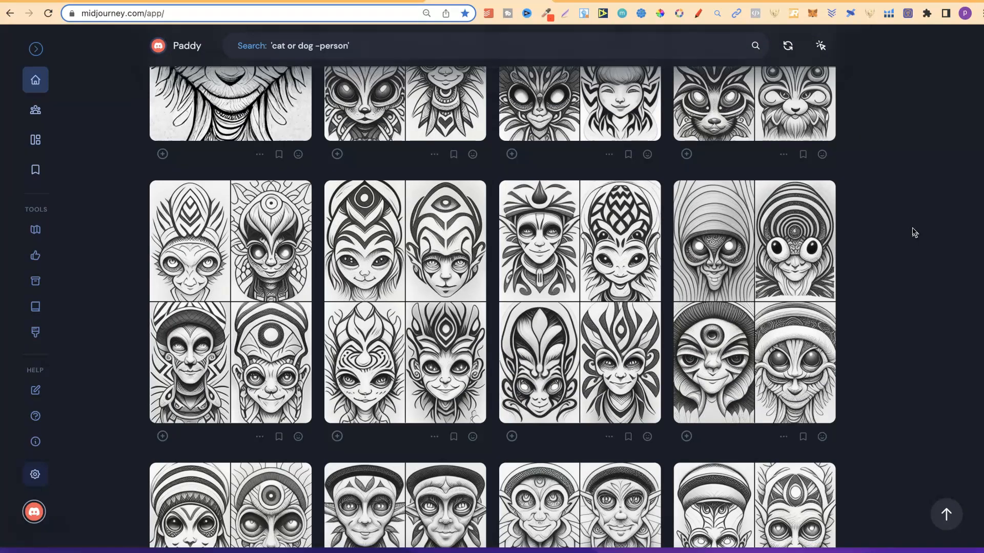
scroll(915, 232, up, 6)
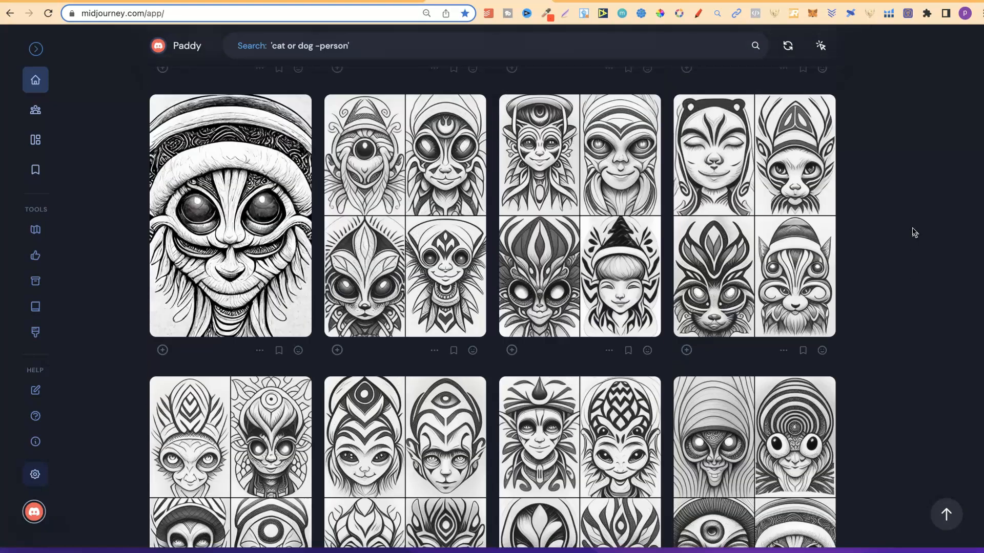
scroll(915, 232, down, 1)
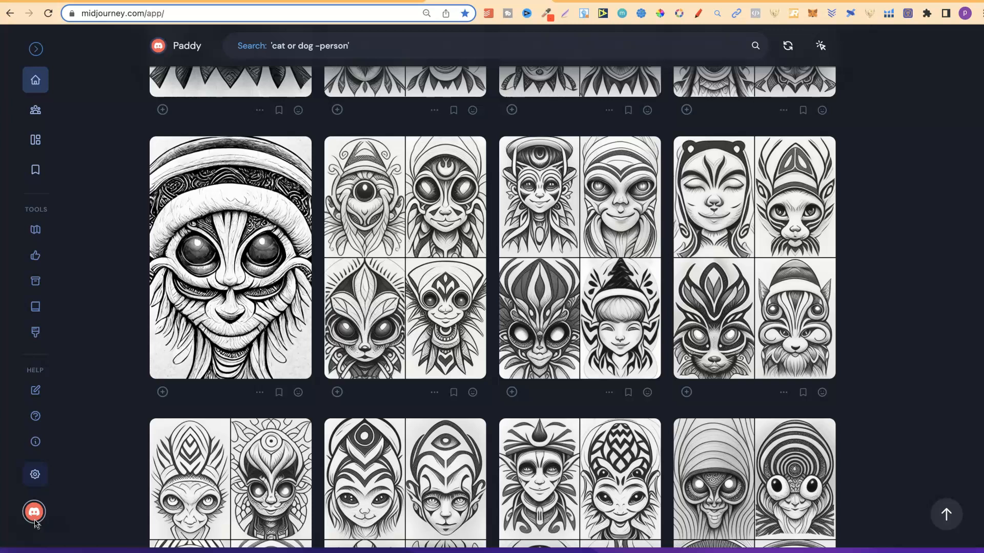
View the two upscaled Christmas elves, in the fur-trimmed hat and the dark-brimmed hat, at full size, returning to the gallery each time.
click(212, 242)
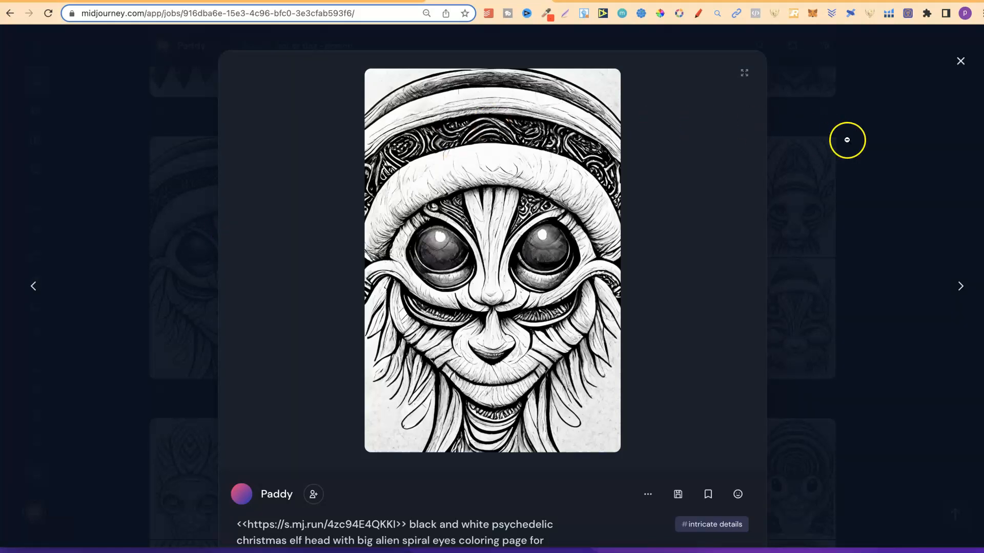
click(874, 145)
scroll(874, 145, up, 4)
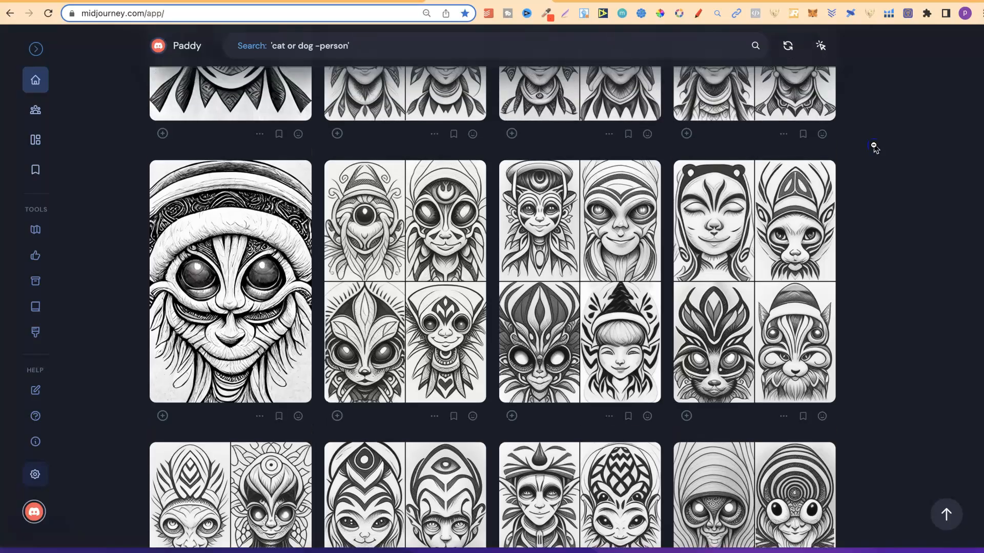
scroll(874, 148, up, 2)
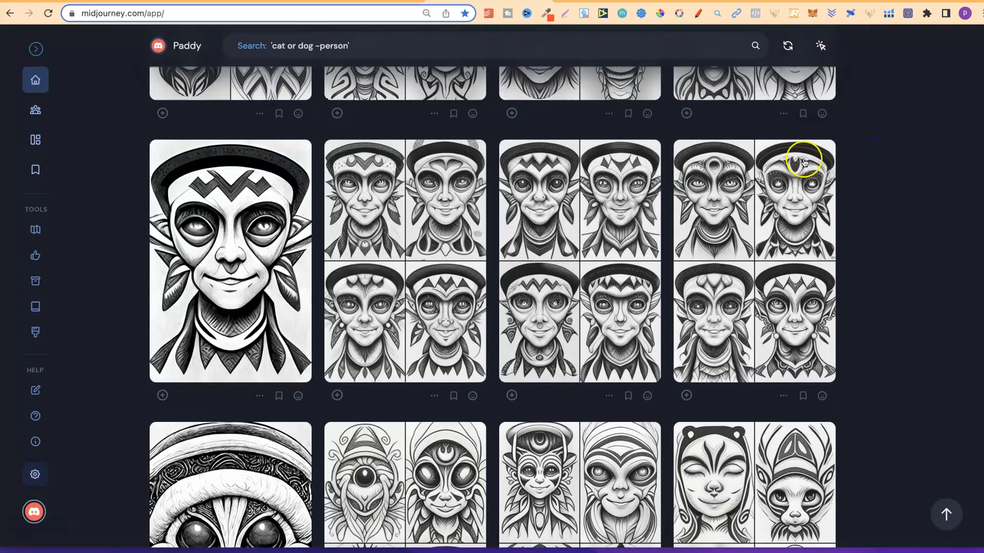
click(238, 224)
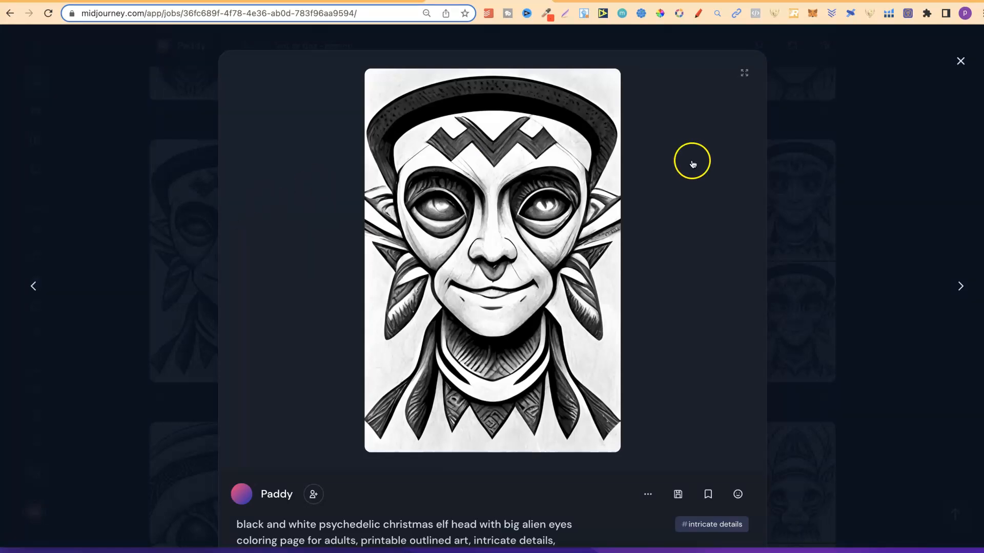
click(925, 148)
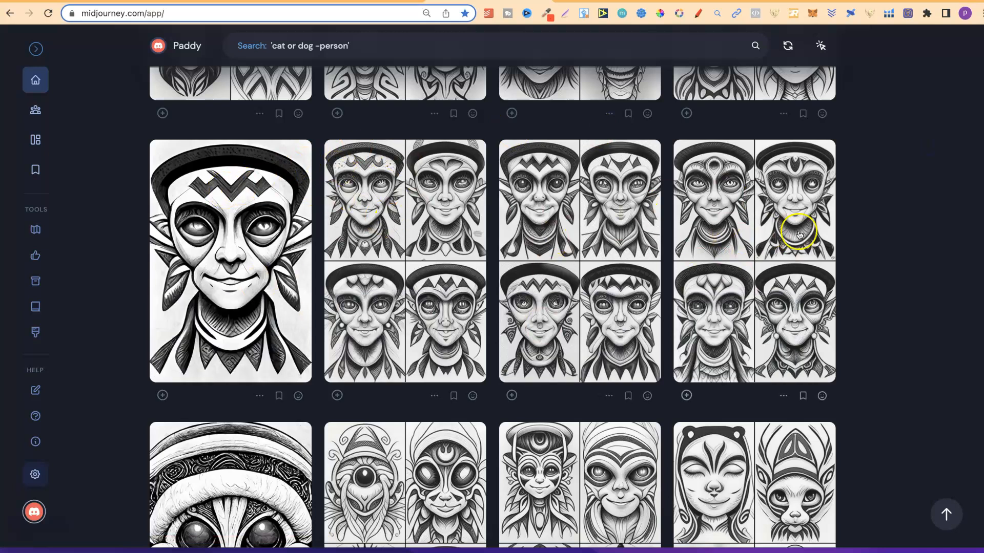
Examine the tribal and Halloween elf grids with their prompts, ending at the forest path and mouse images that start the gallery.
scroll(908, 209, up, 1)
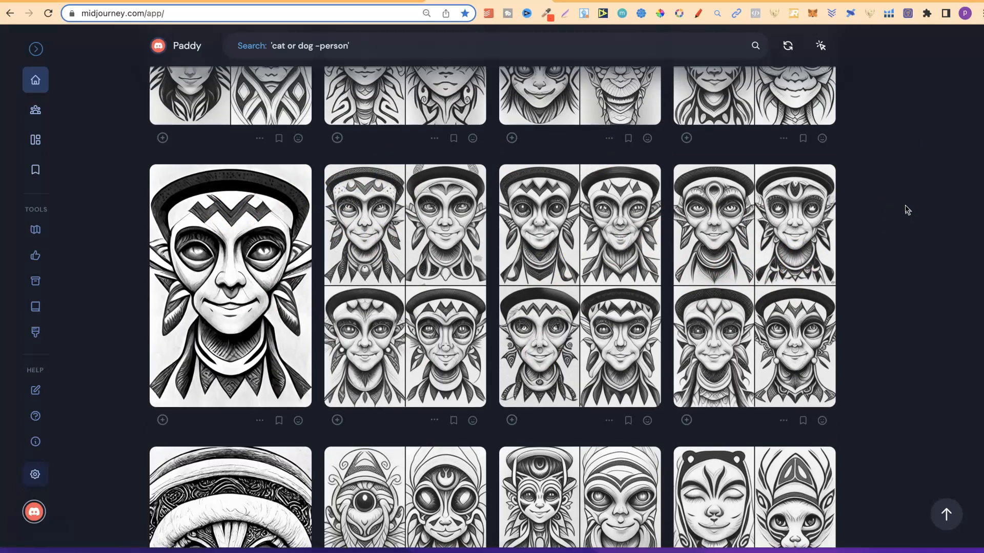
scroll(907, 209, up, 5)
scroll(907, 209, up, 5)
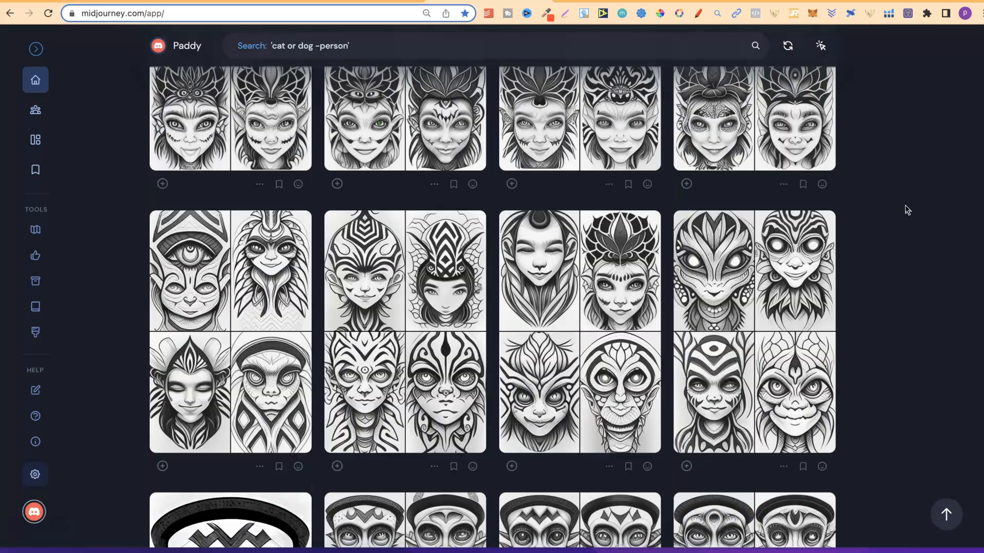
scroll(907, 209, up, 1)
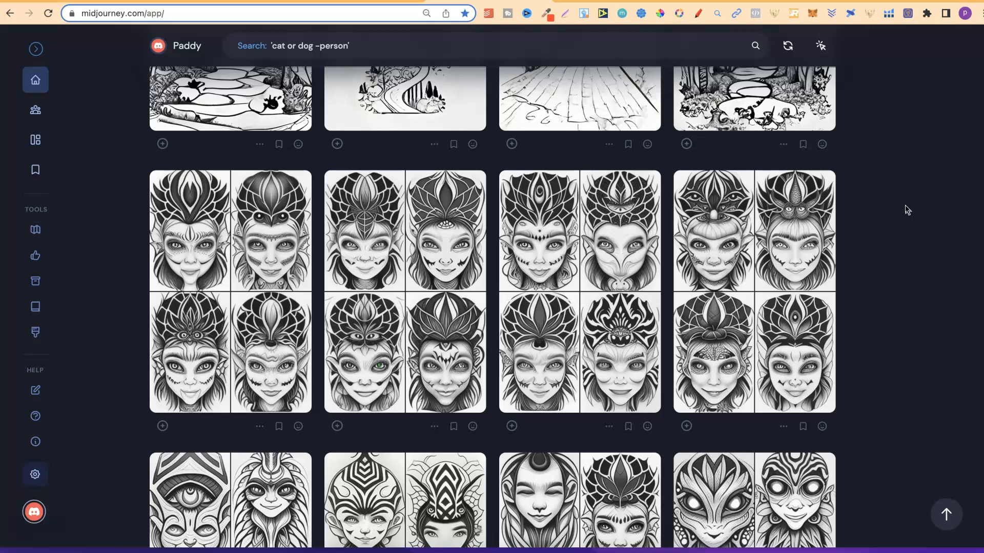
mouse_move(754, 222)
mouse_move(382, 264)
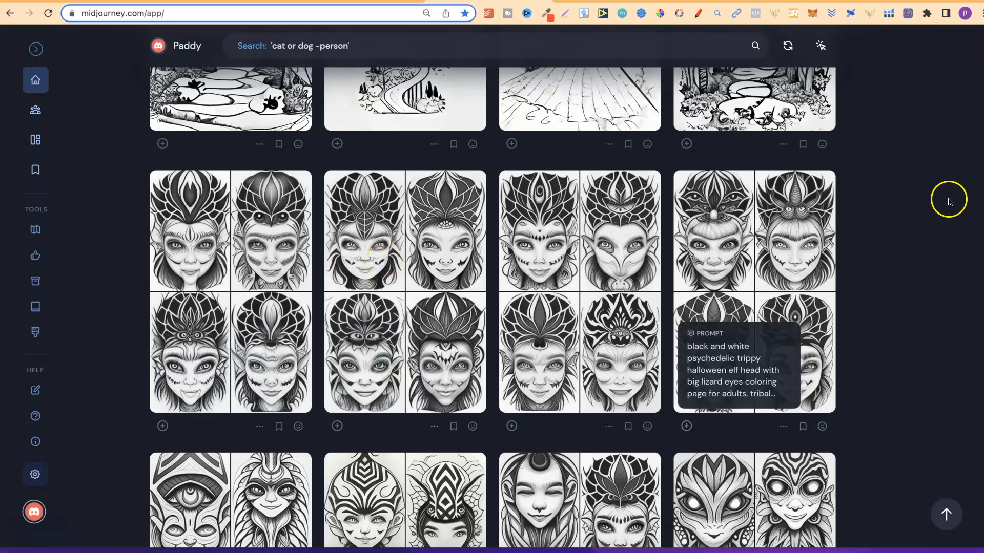
scroll(934, 206, up, 7)
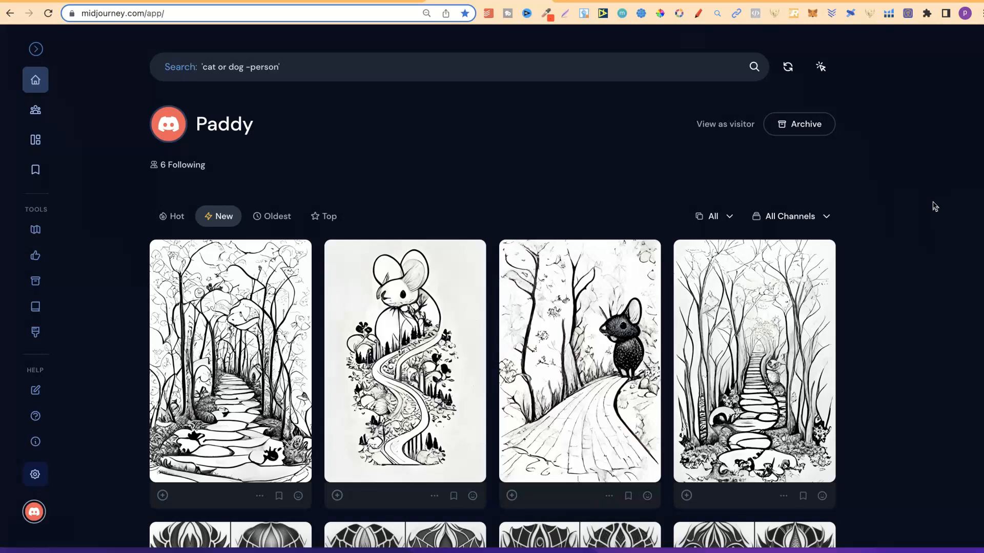
Review the Basic and Standard membership plans on the account page, going back to the gallery once in between.
click(607, 1)
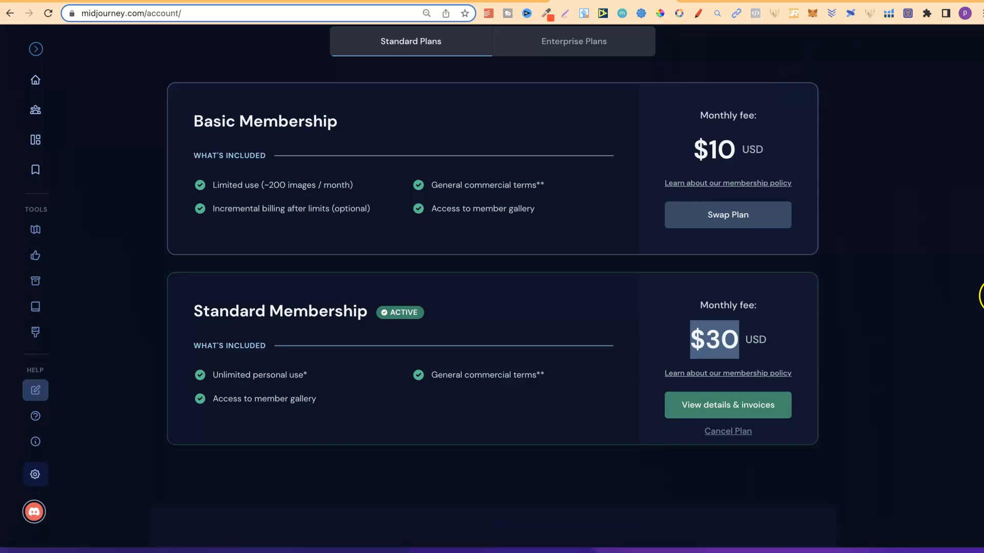
click(949, 330)
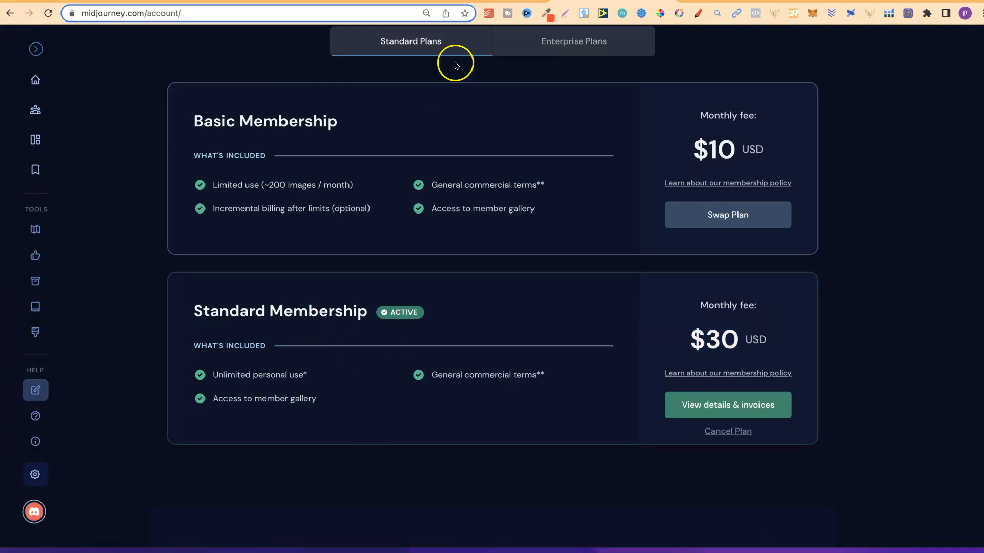
click(459, 2)
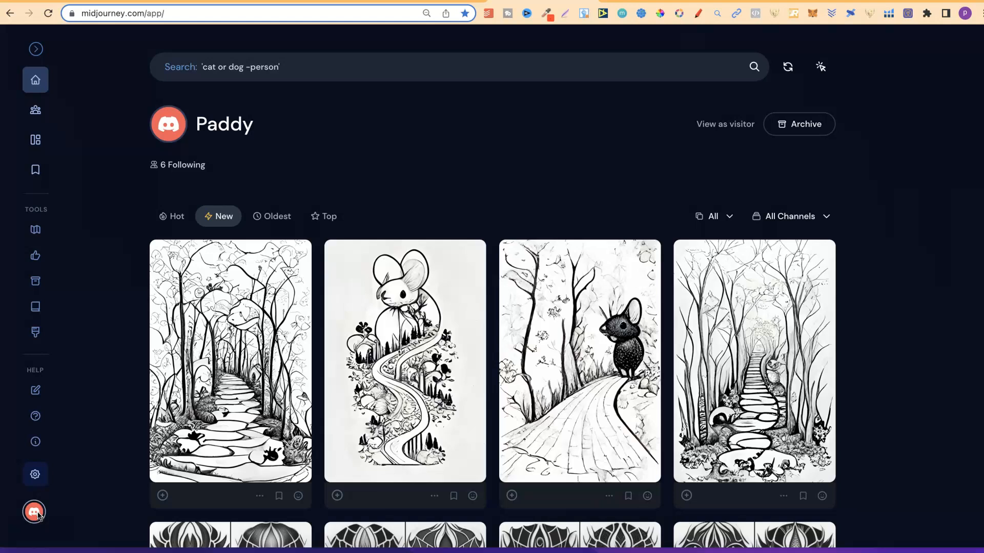
click(638, 2)
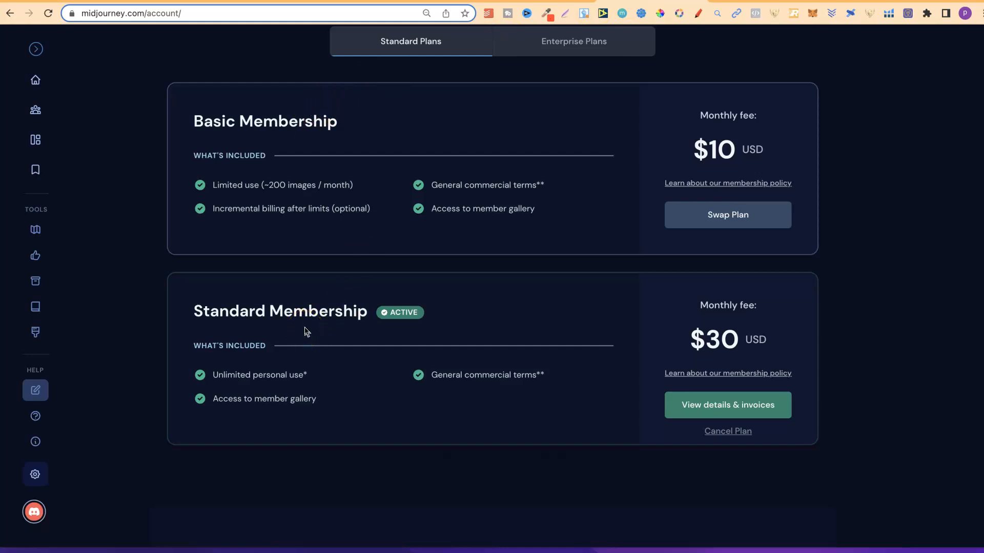
Switch to Discord, browse older posts in the Midjourney server's newbies-47 channel, and return to the Midjourney Bot direct messages.
click(419, 1)
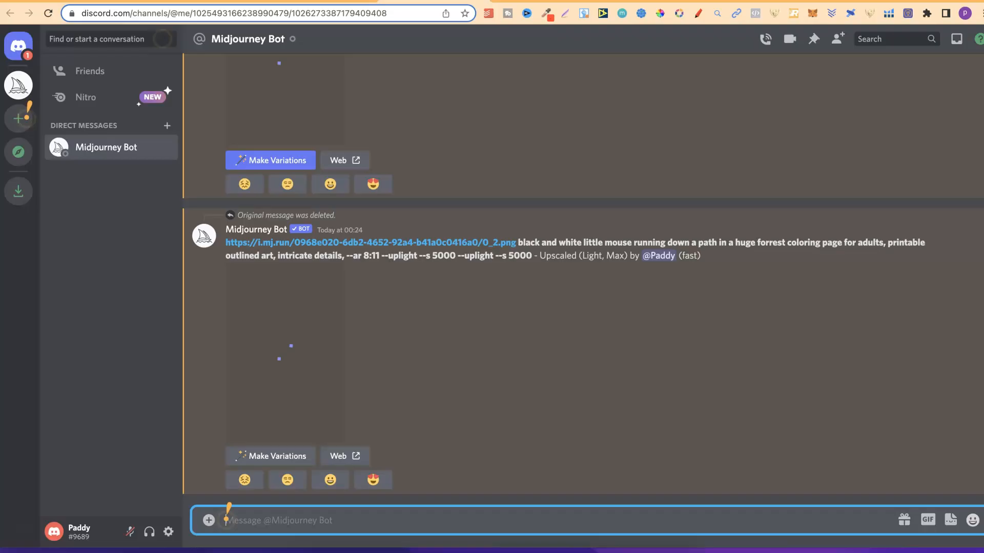
click(16, 85)
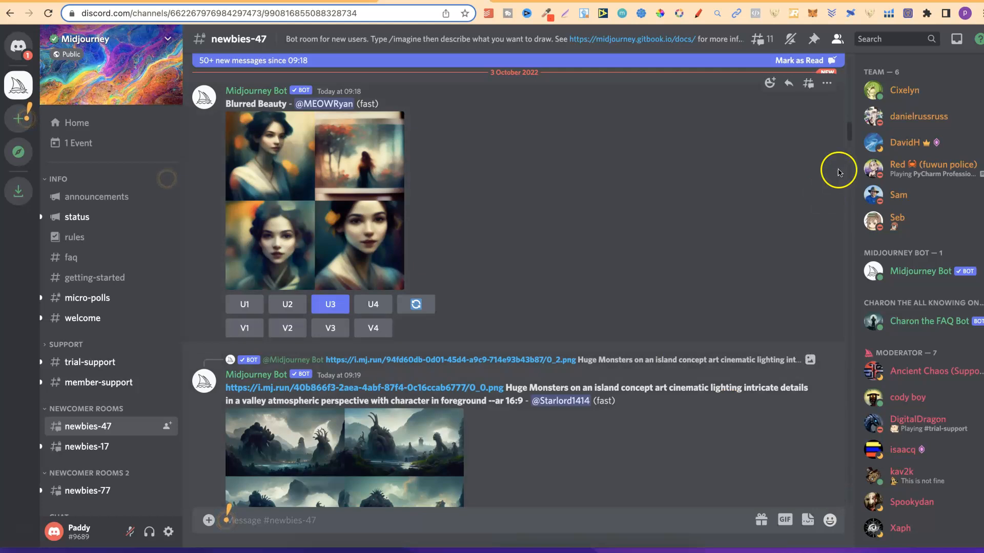
drag(848, 141, 846, 55)
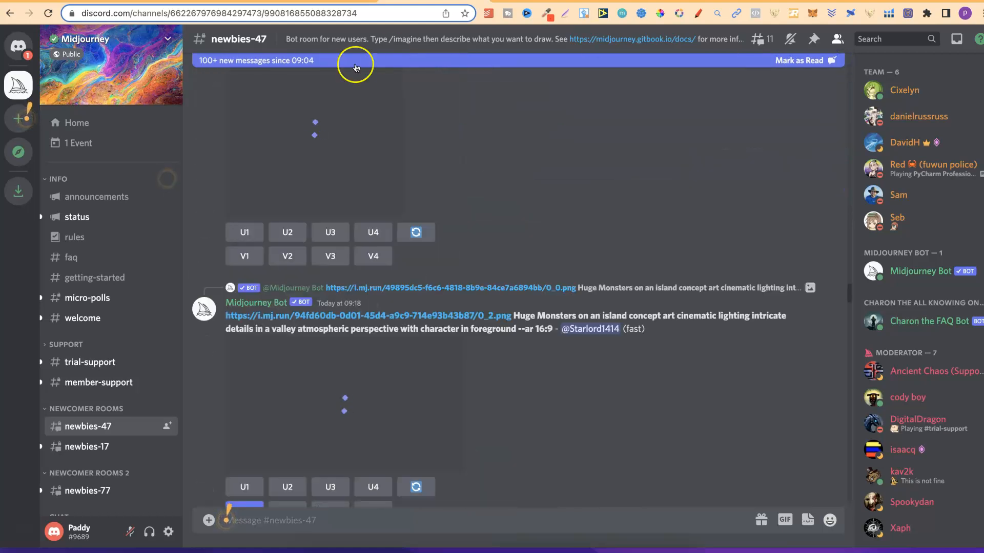
click(18, 47)
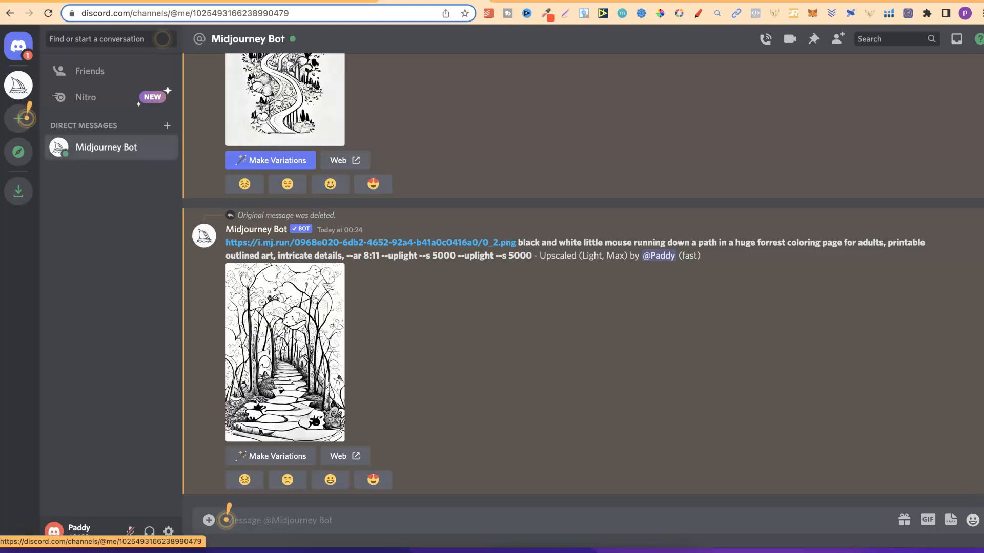
scroll(583, 281, up, 10)
scroll(583, 280, down, 5)
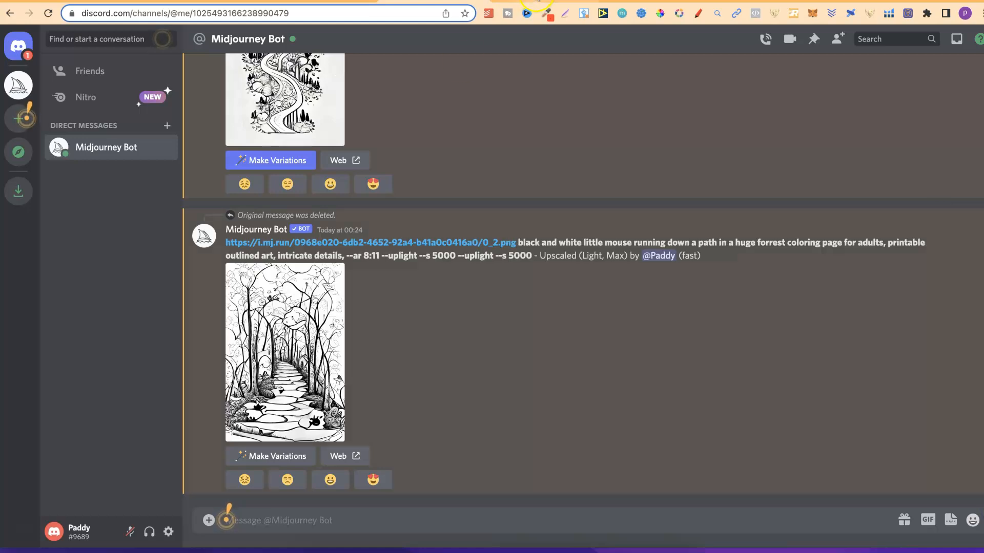
click(538, 1)
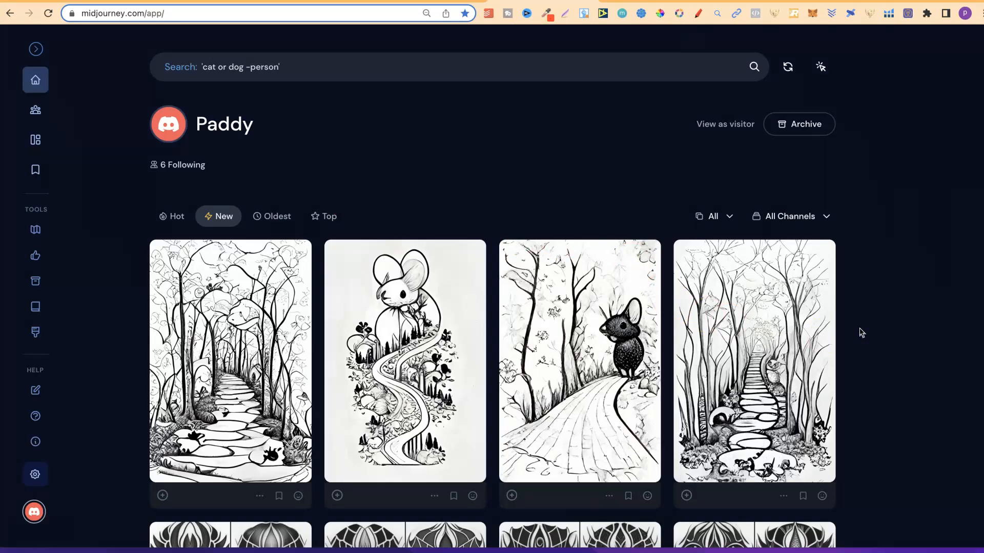
click(430, 2)
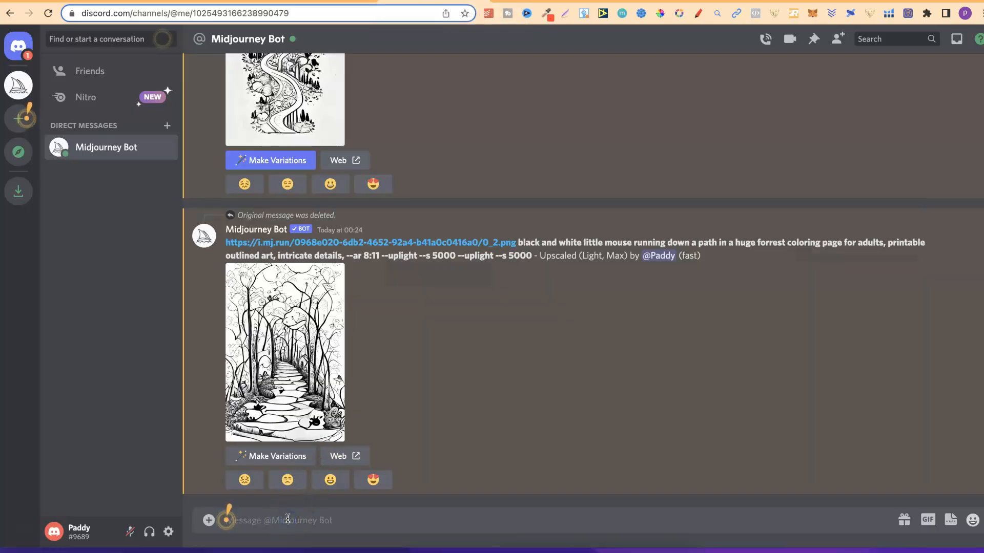
Run the /info command with the Midjourney Bot and review the subscription, usage and visibility mode details.
text(/i)
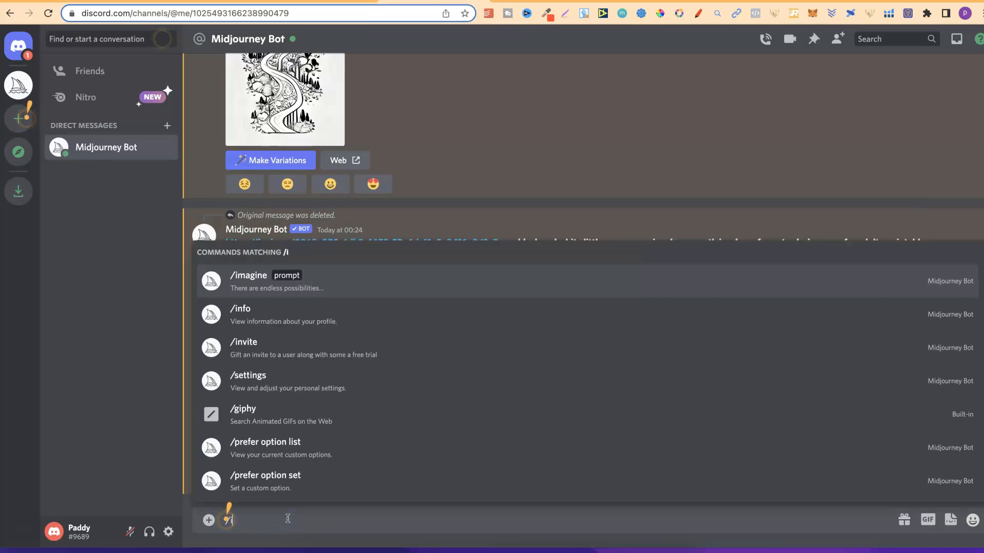
click(269, 314)
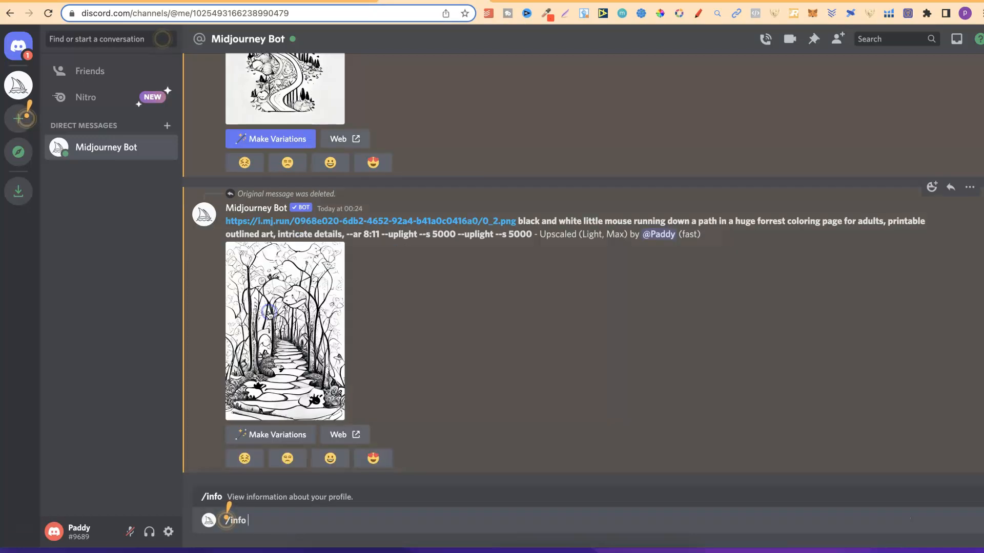
key(Return)
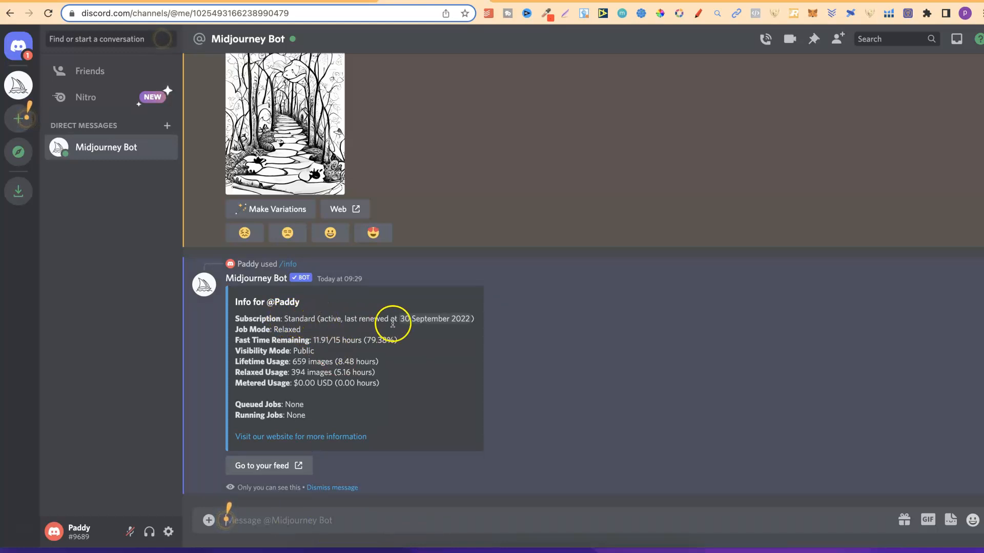
mouse_move(410, 319)
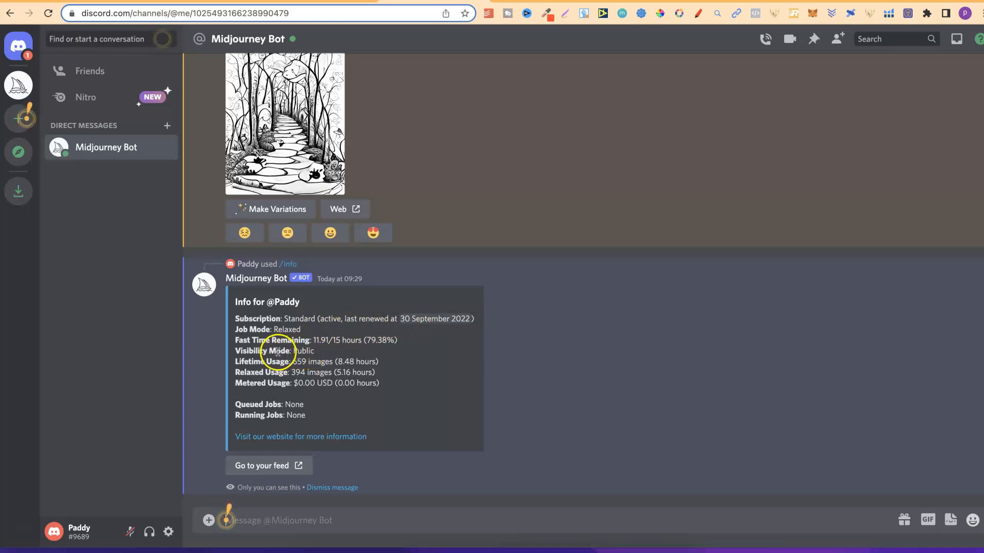
double_click(304, 351)
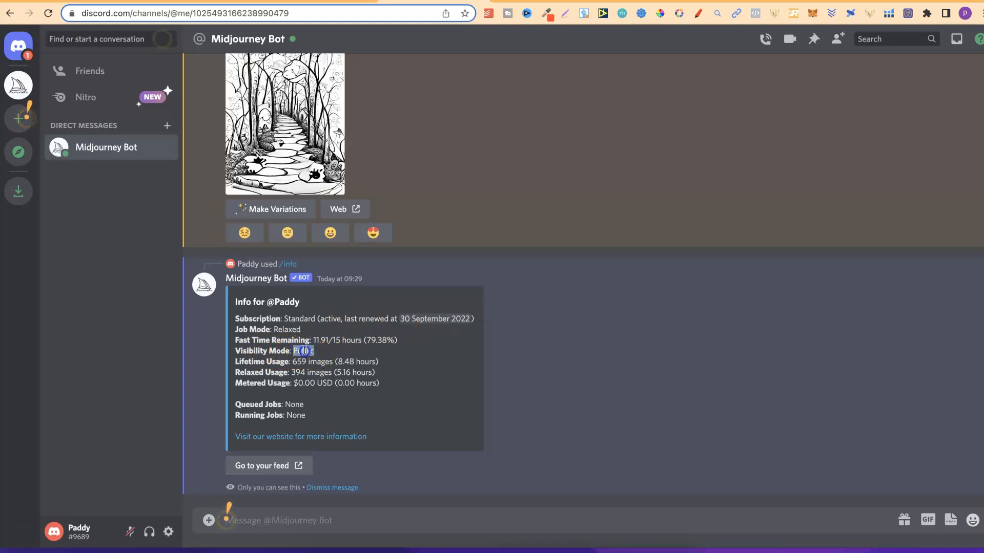
click(65, 478)
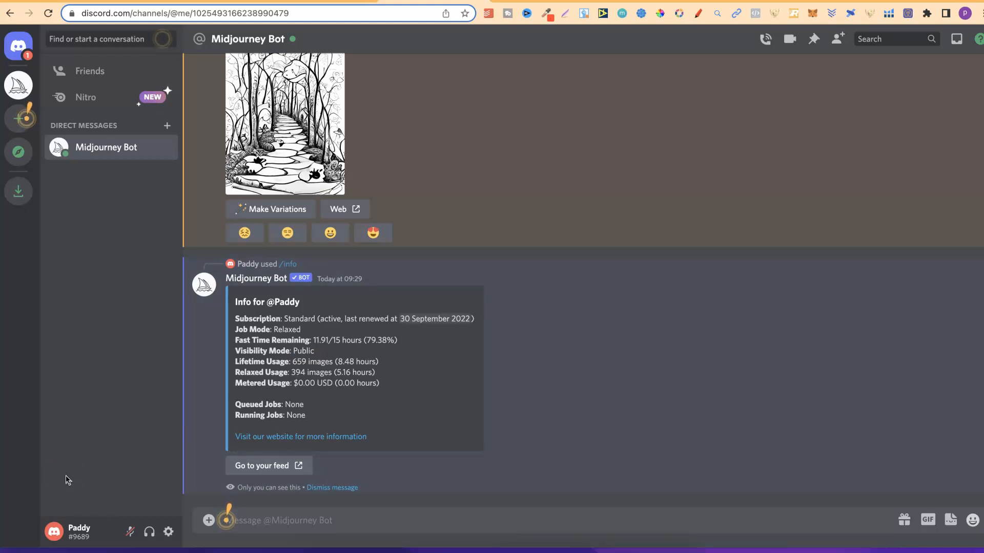
Bring up the Midjourney Bot's personal settings with the /settings command.
click(270, 518)
text(/)
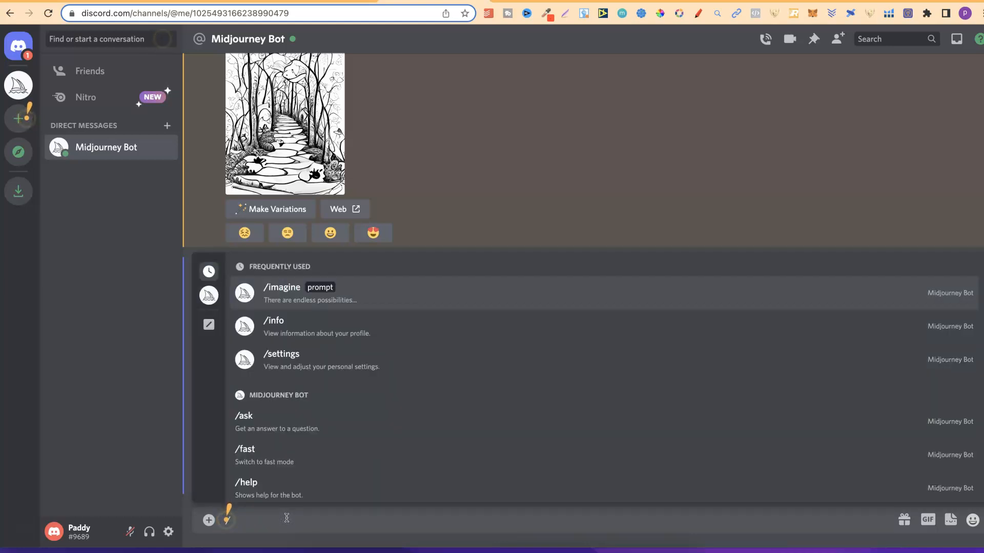
text(settings)
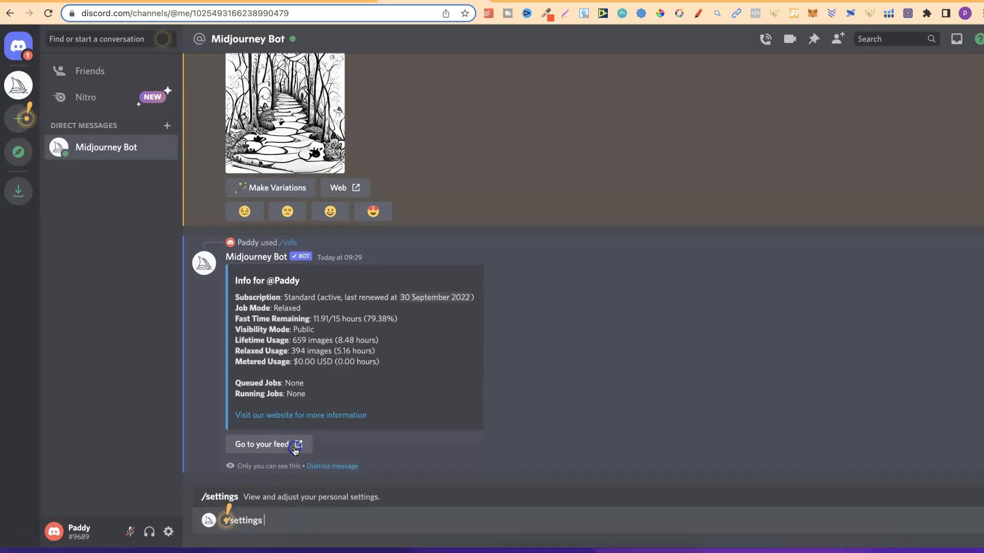
key(Return)
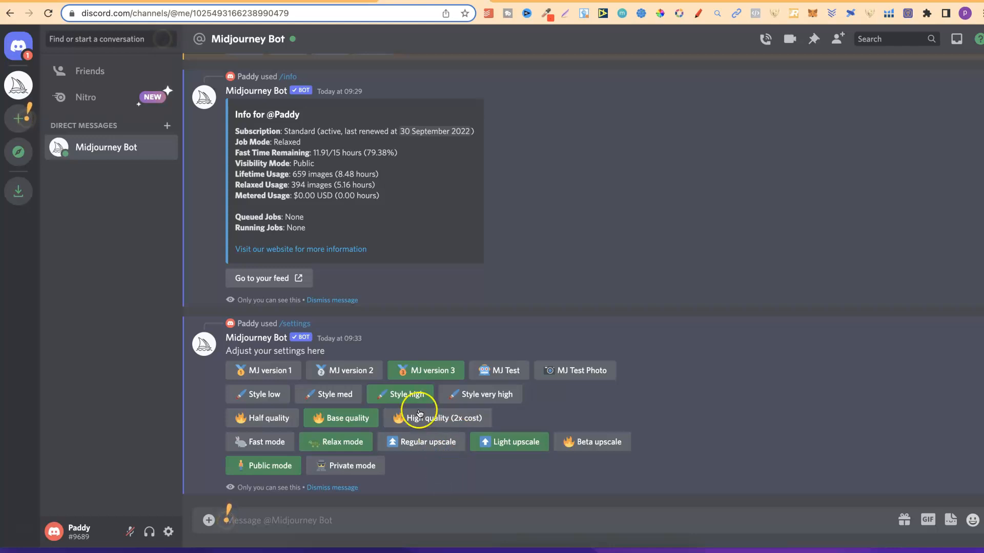
Try Fast mode in the bot settings, ending with Relax mode and Style high selected.
click(391, 394)
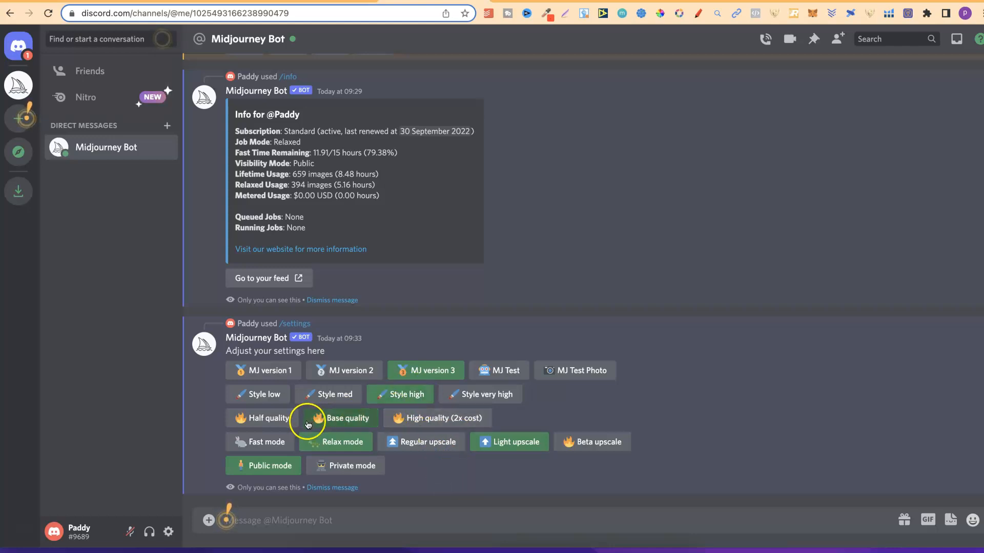
click(350, 443)
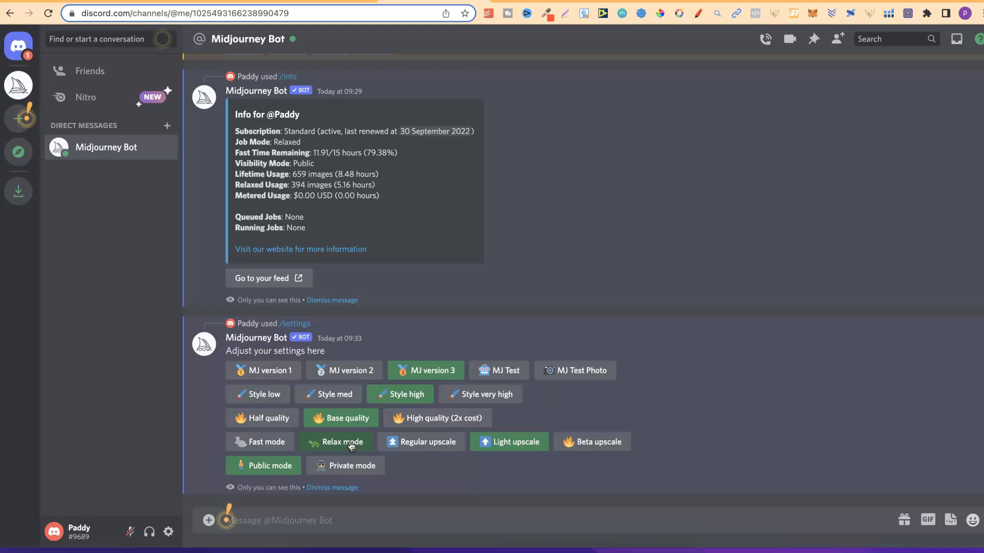
click(272, 444)
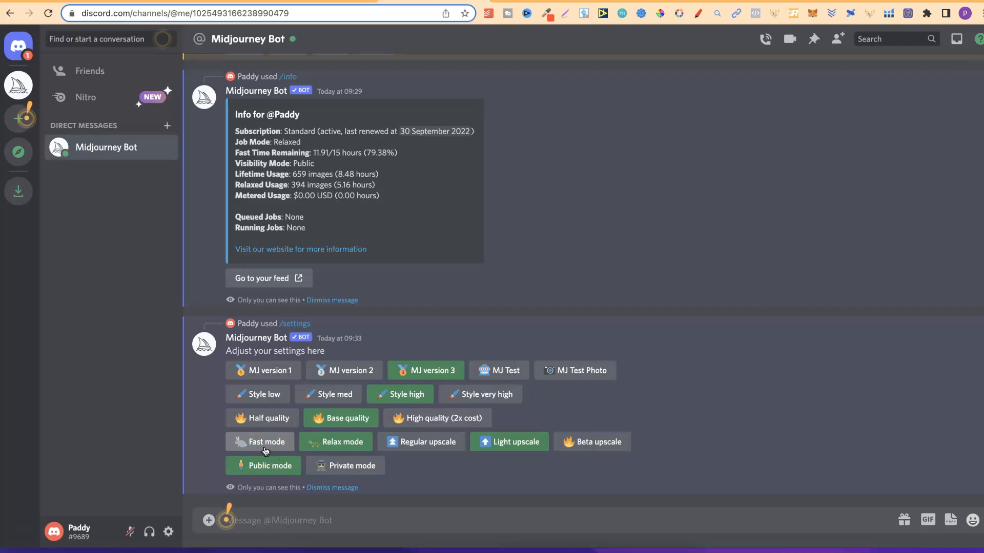
click(266, 445)
click(340, 442)
click(408, 393)
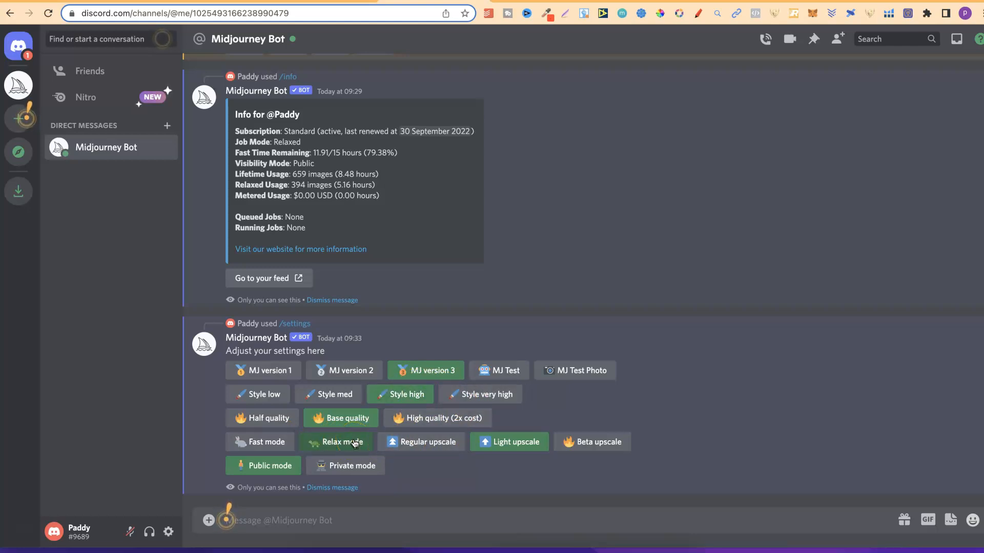
Read the Private mode subscription offer, and dismiss the offer, settings and info messages from the bot chat.
click(351, 466)
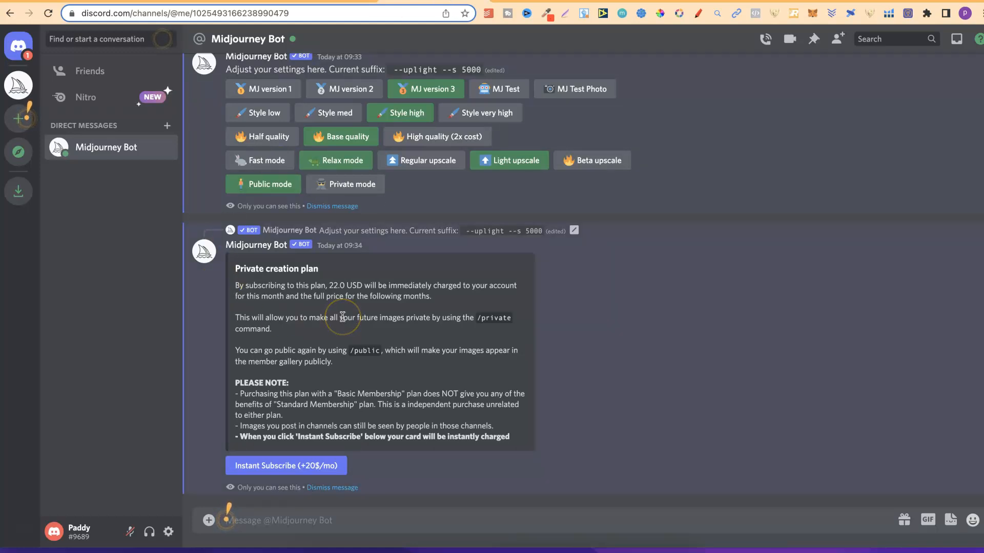
click(341, 489)
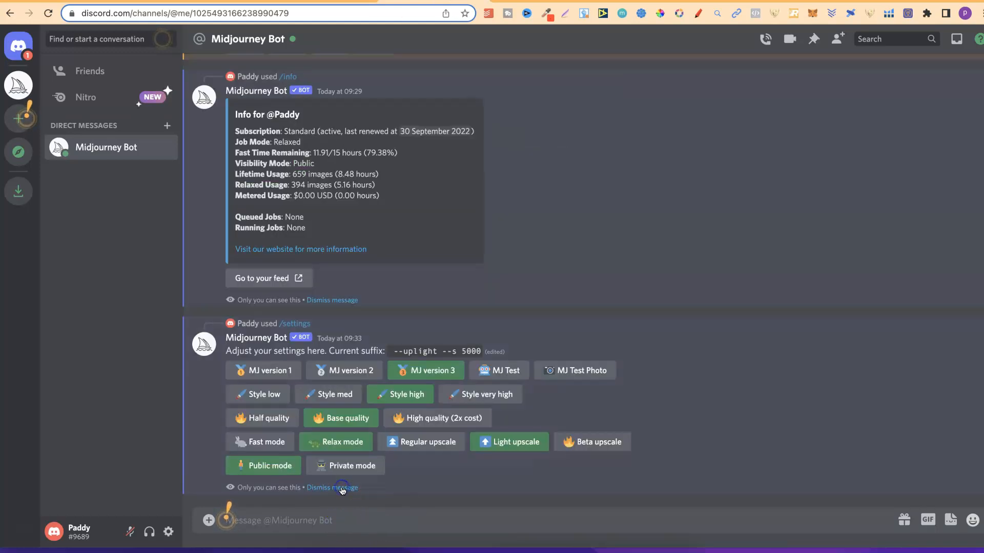
click(344, 489)
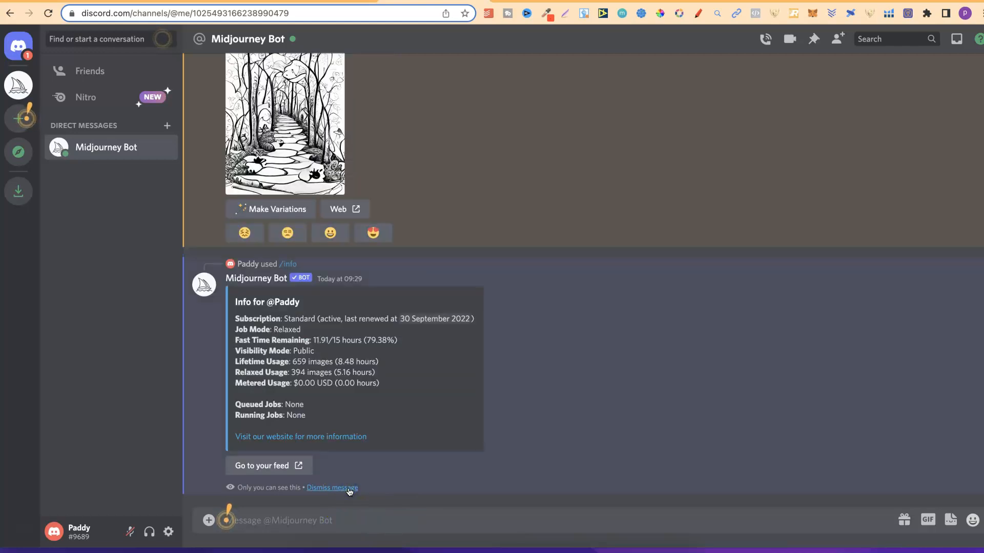
click(348, 488)
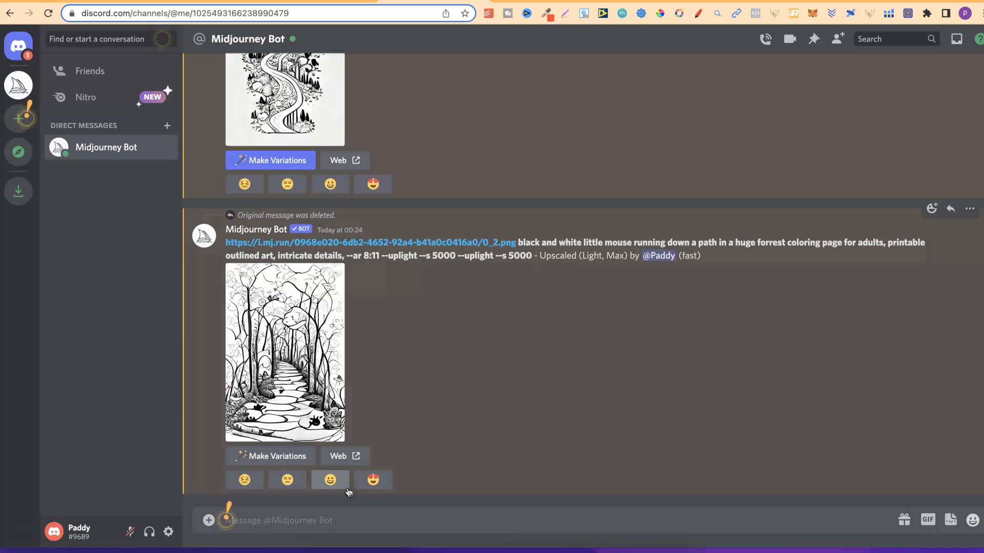
In the Midjourney web gallery, find the psychedelic Santa wearing sunglasses grids and copy the first grid's prompt.
click(30, 516)
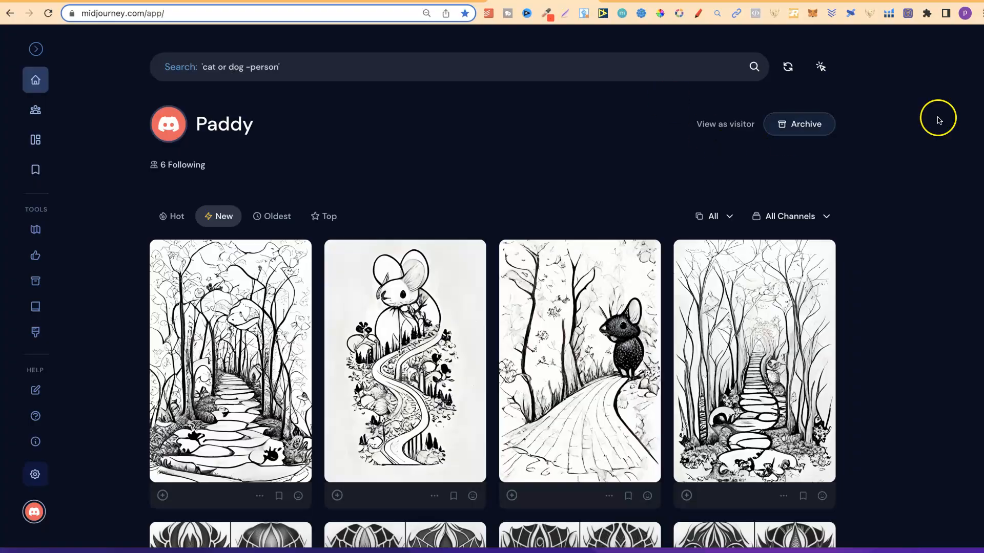
scroll(979, 41, down, 7)
scroll(491, 286, down, 17)
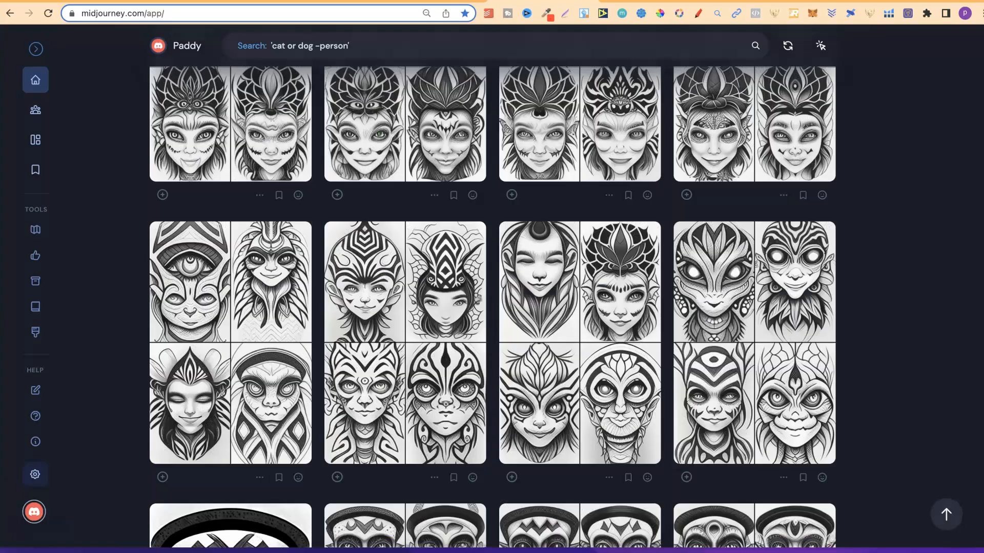
scroll(980, 166, down, 20)
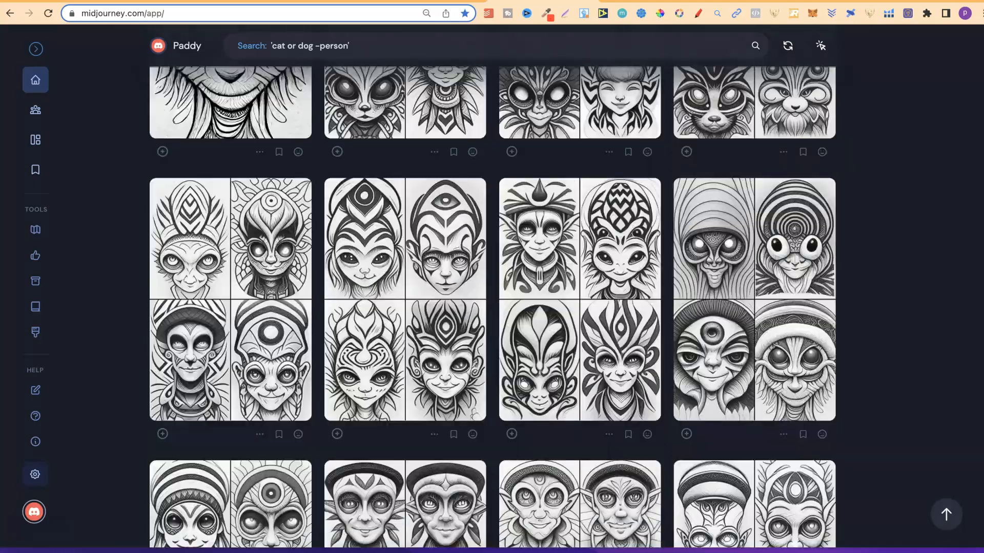
scroll(980, 167, down, 8)
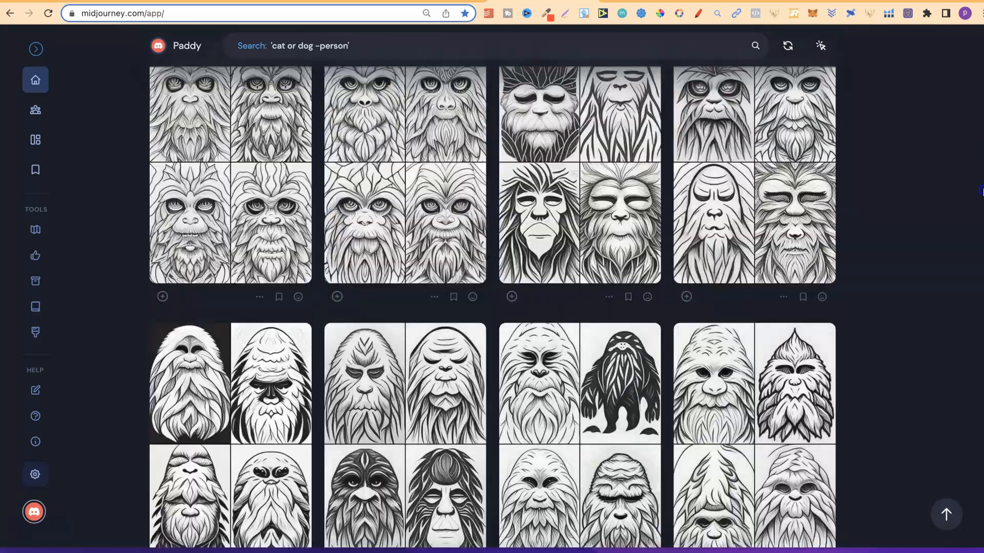
scroll(980, 192, down, 5)
scroll(919, 248, down, 2)
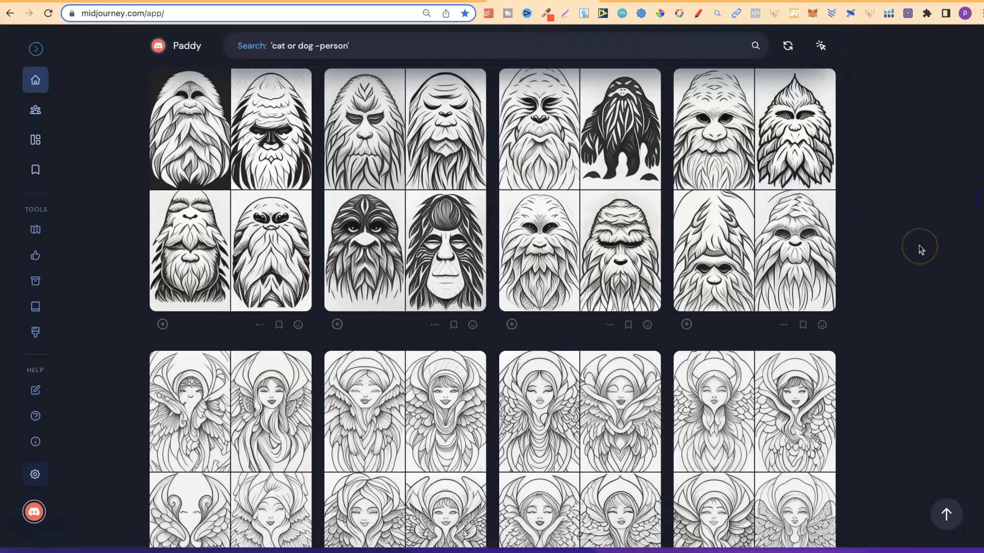
scroll(921, 250, down, 11)
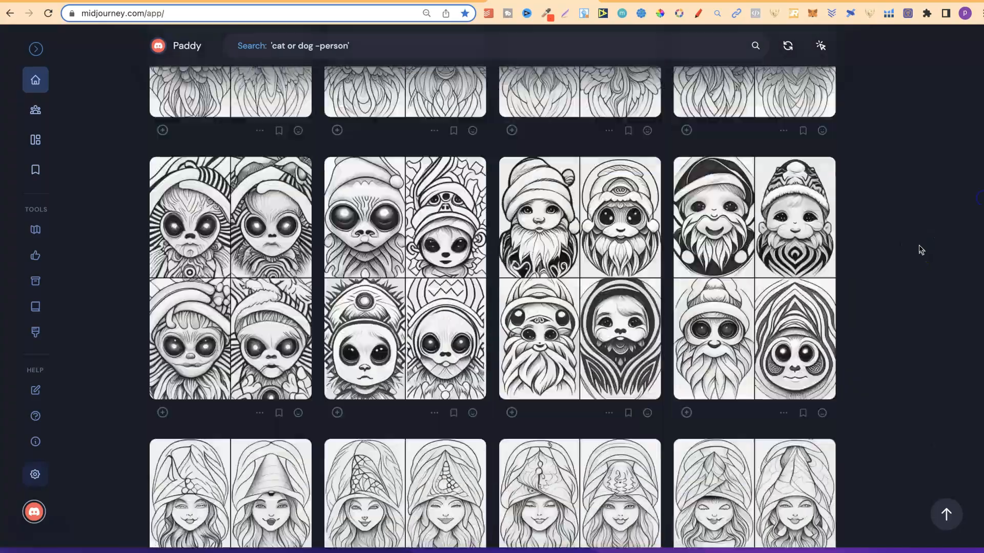
scroll(919, 249, down, 4)
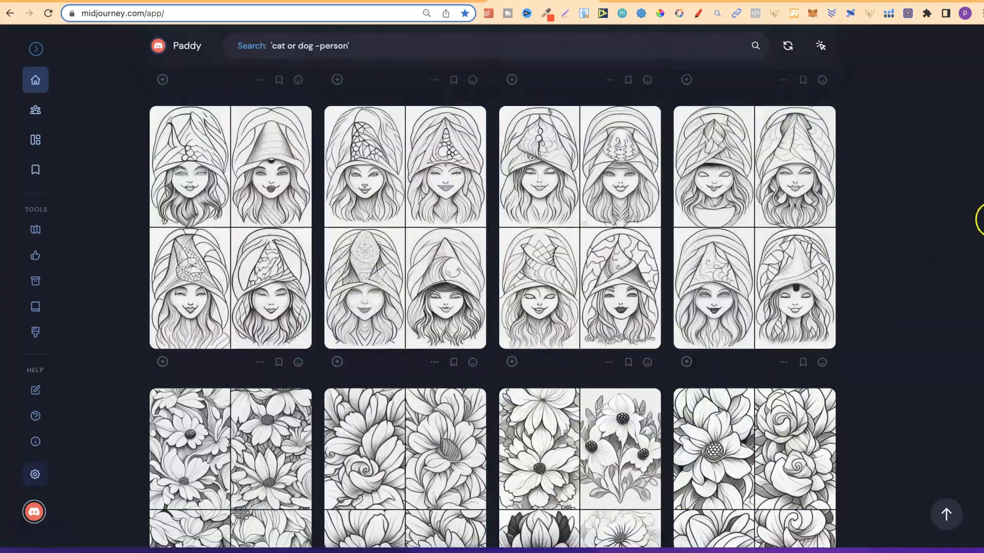
scroll(979, 220, down, 1)
scroll(492, 306, down, 20)
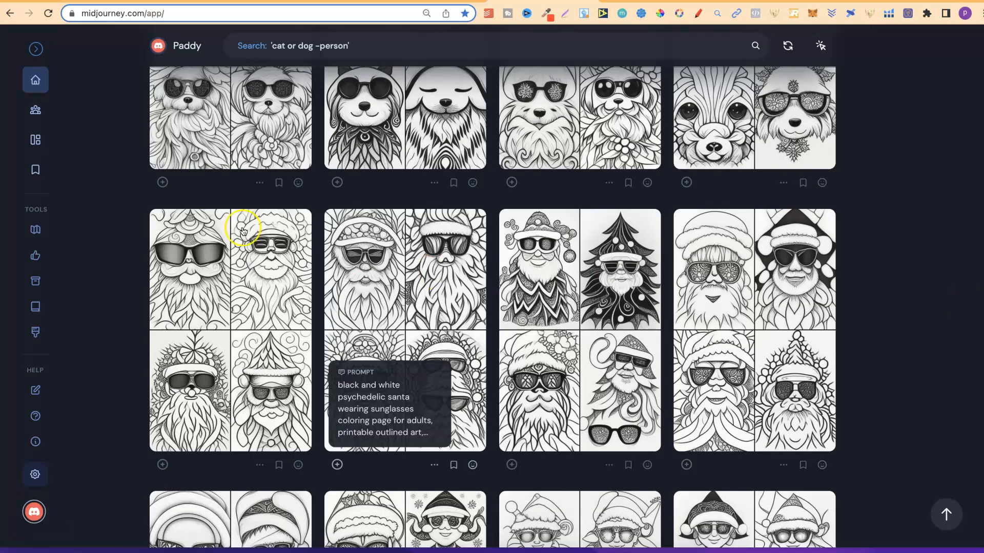
click(259, 464)
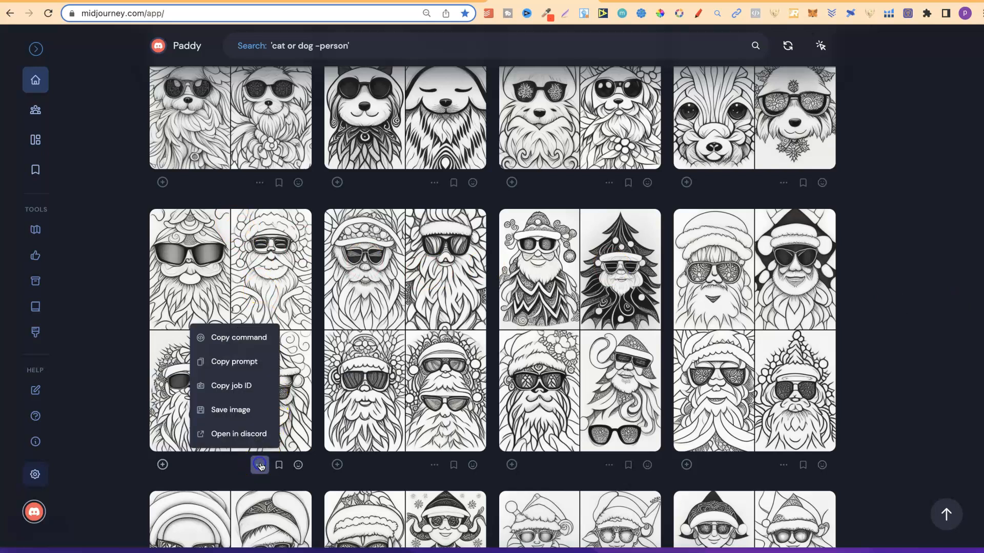
click(249, 348)
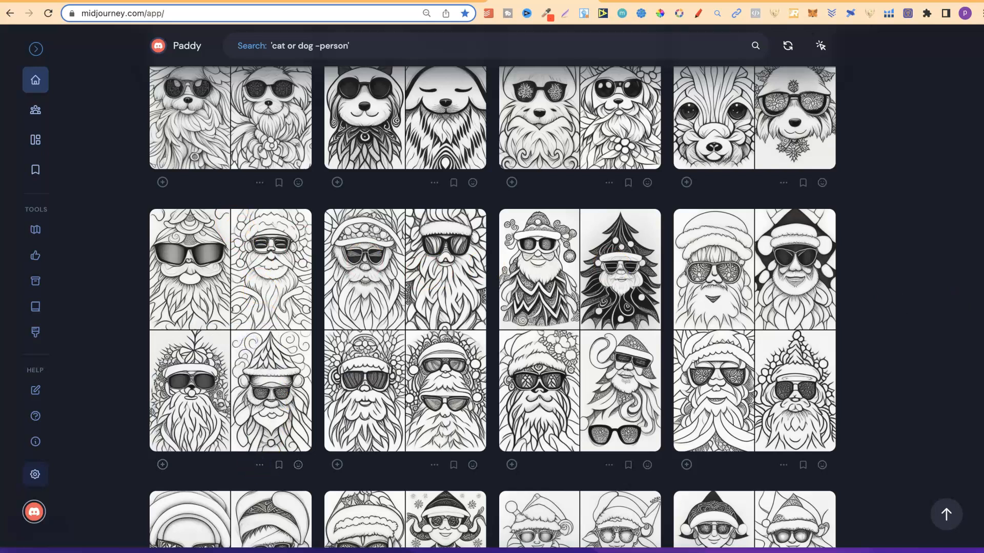
Switch to the Midjourney Bot chat in Discord and start an /imagine command with the copied psychedelic Santa wearing sunglasses prompt.
click(434, 2)
click(300, 521)
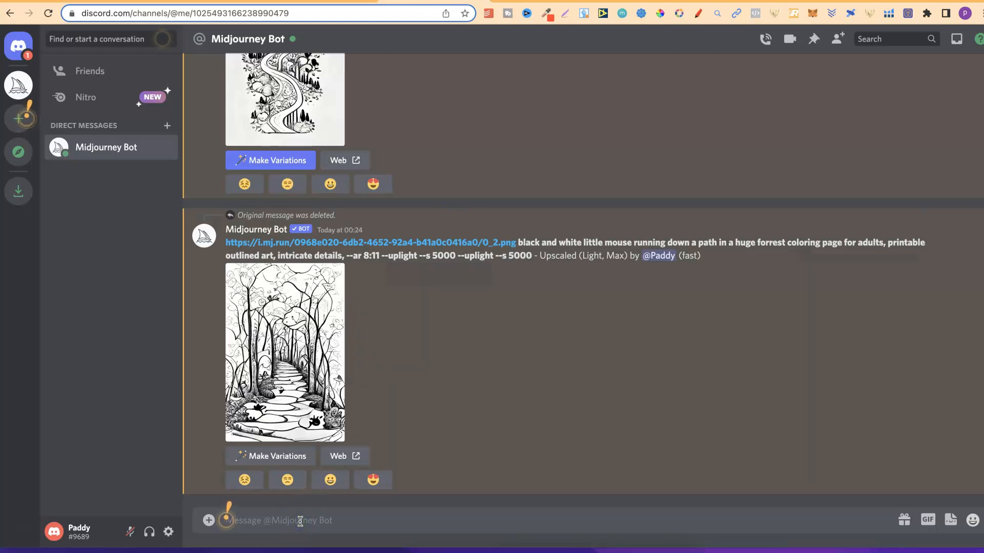
text(/)
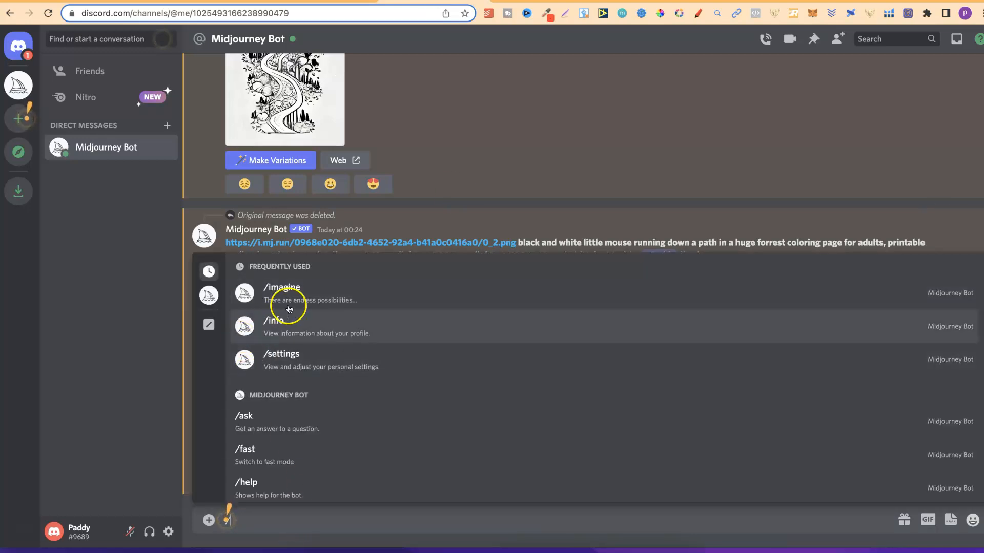
click(293, 301)
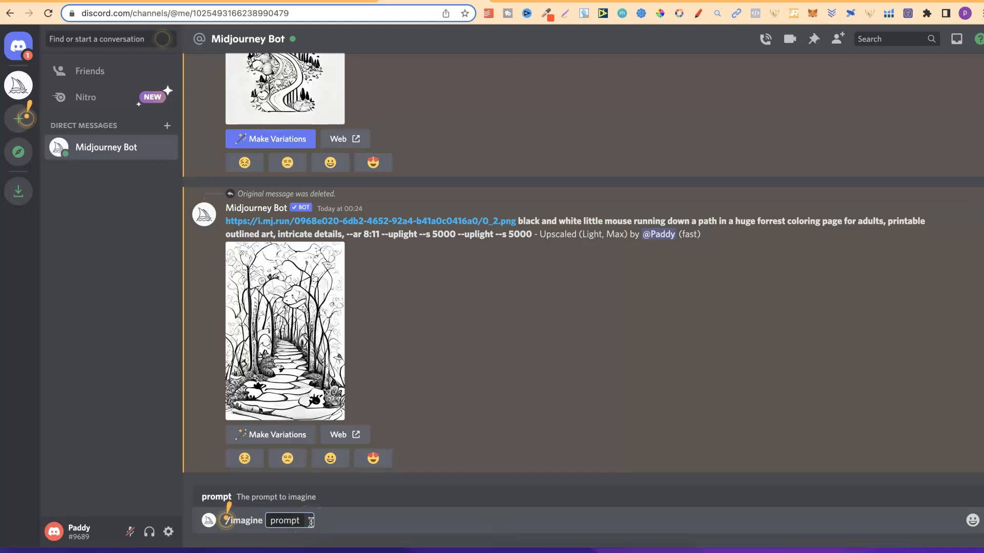
text(black and white psychedelic santa wearing sunglasses coloring page for adults, printable outlined art, christmas tree, gifts, tinsel, festive, intricate details, crisp lines, highly detailed, --no text, --ar 8:11)
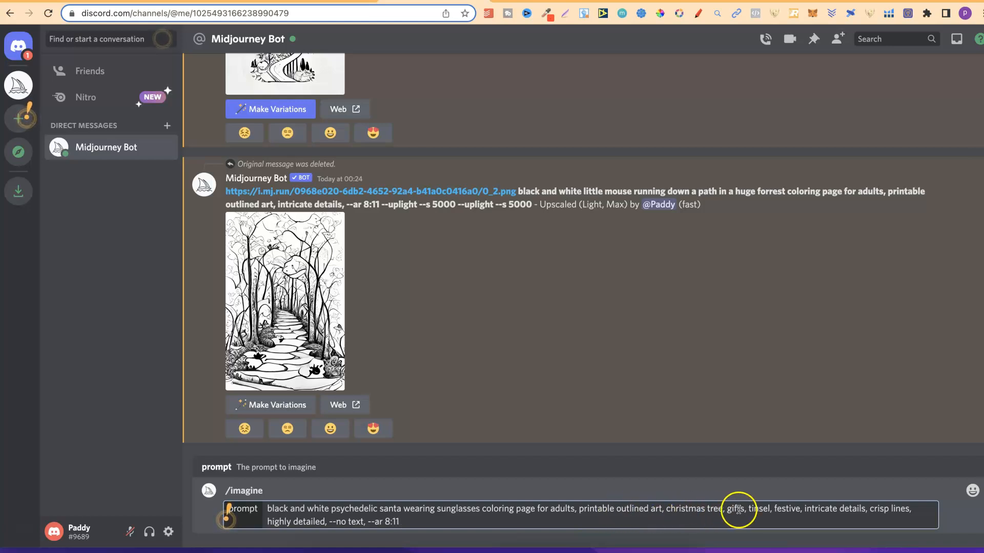
Remove "christmas tree, gifts, tinsel," and "--no text," from the Santa prompt and submit it.
drag(772, 509, 666, 510)
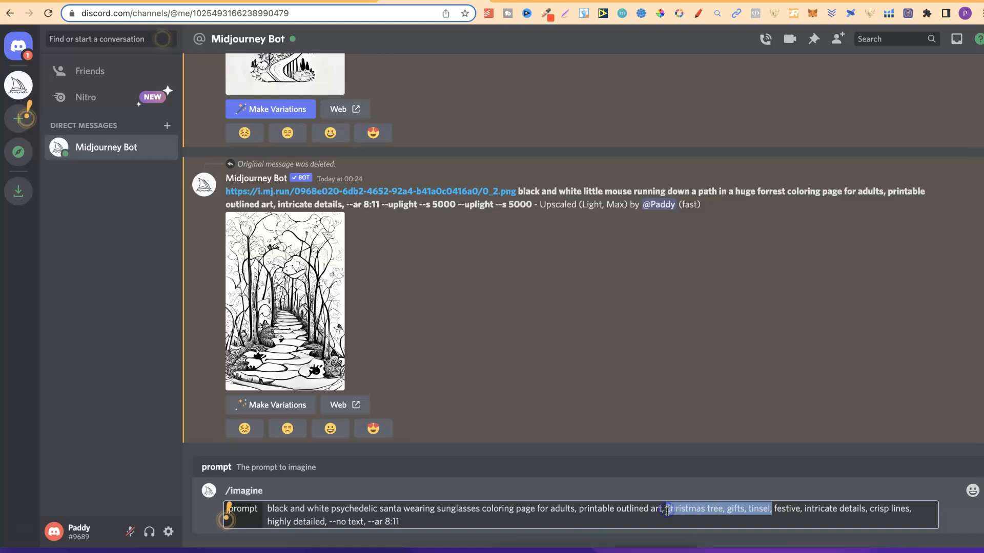
key(BackSpace)
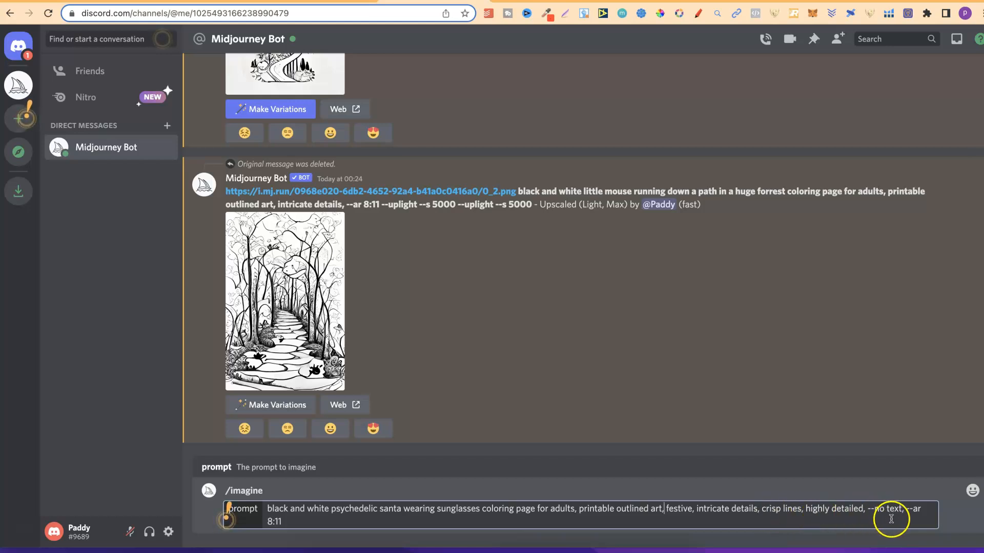
click(869, 511)
drag(869, 511, 895, 511)
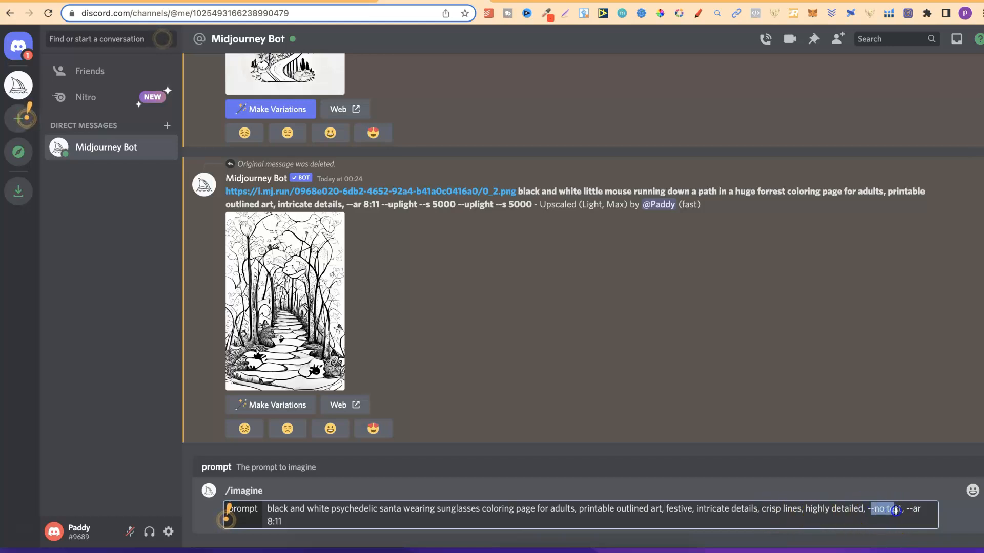
key(BackSpace)
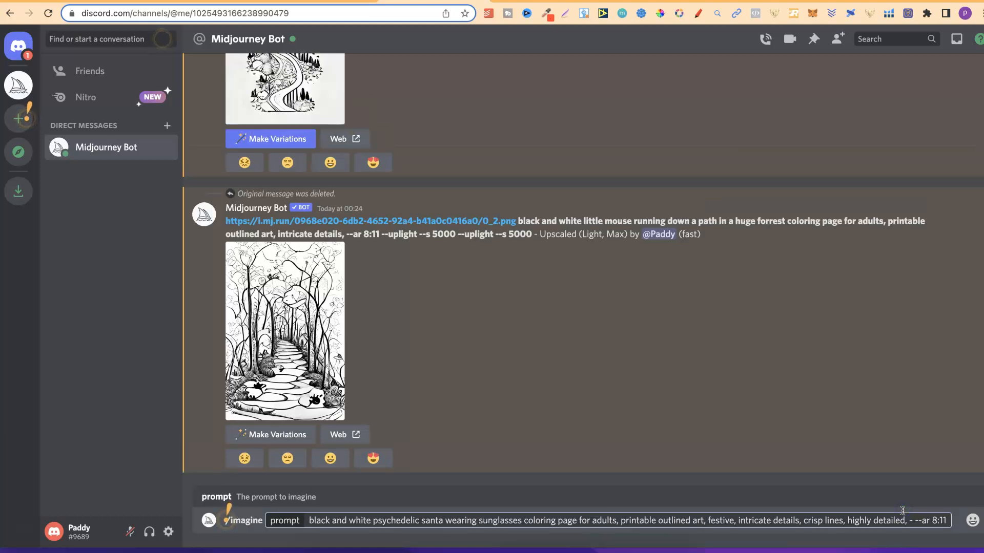
key(BackSpace)
key(BackSpace)
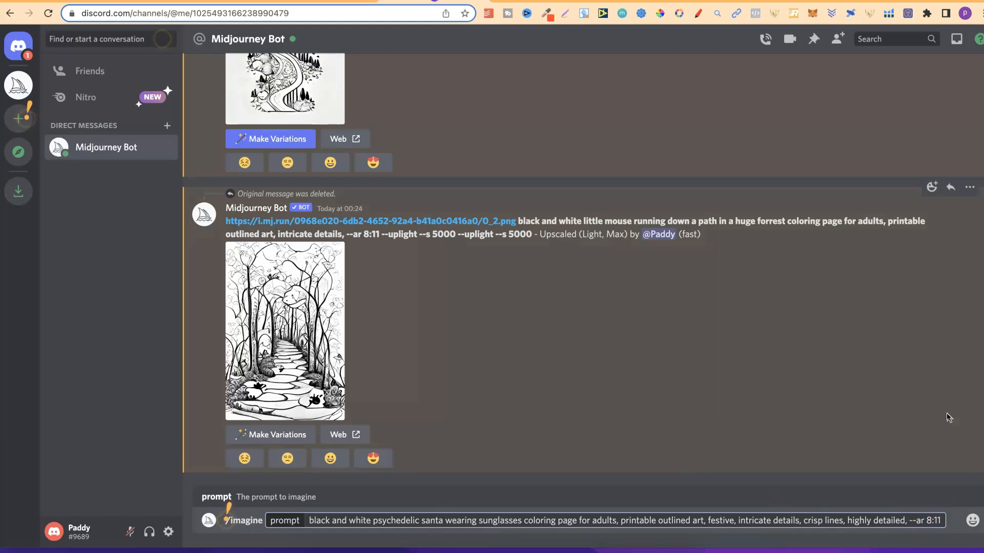
click(617, 526)
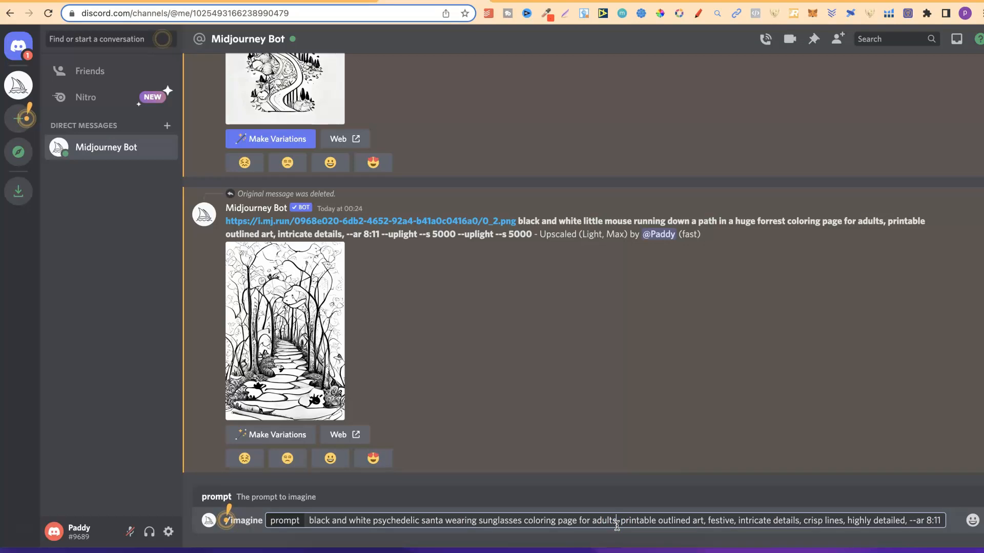
key(Return)
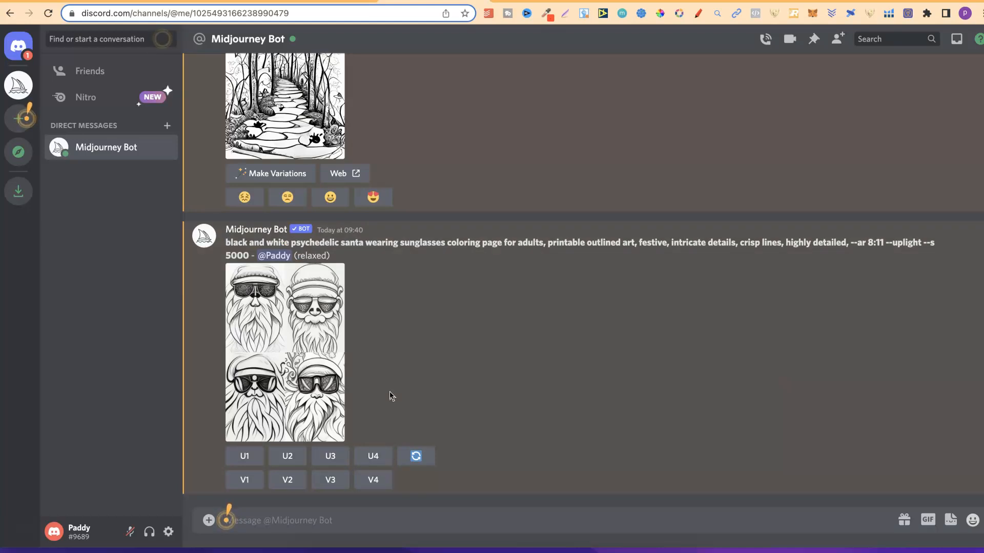
Check the finished Santa grid enlarged, and request a reroll plus variations of its first image.
click(298, 345)
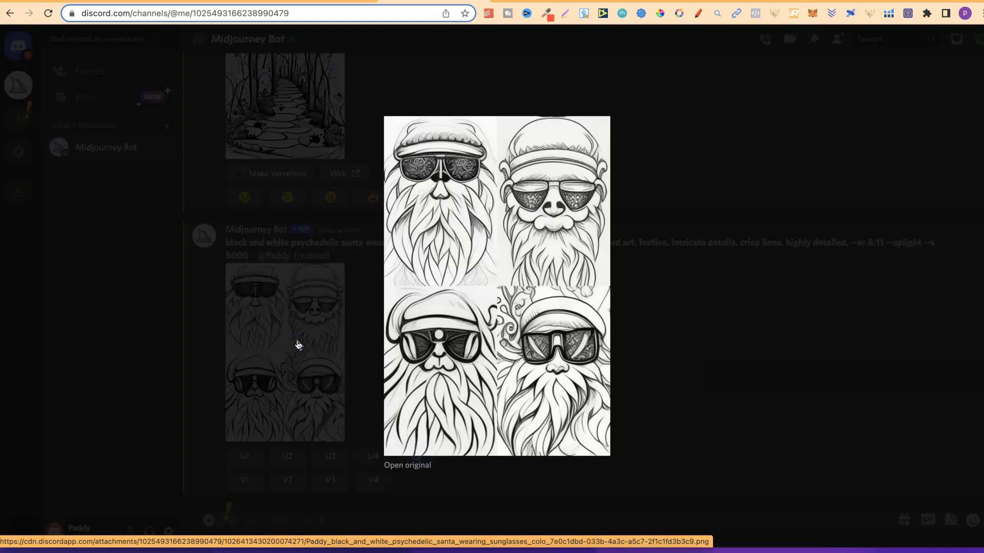
click(625, 395)
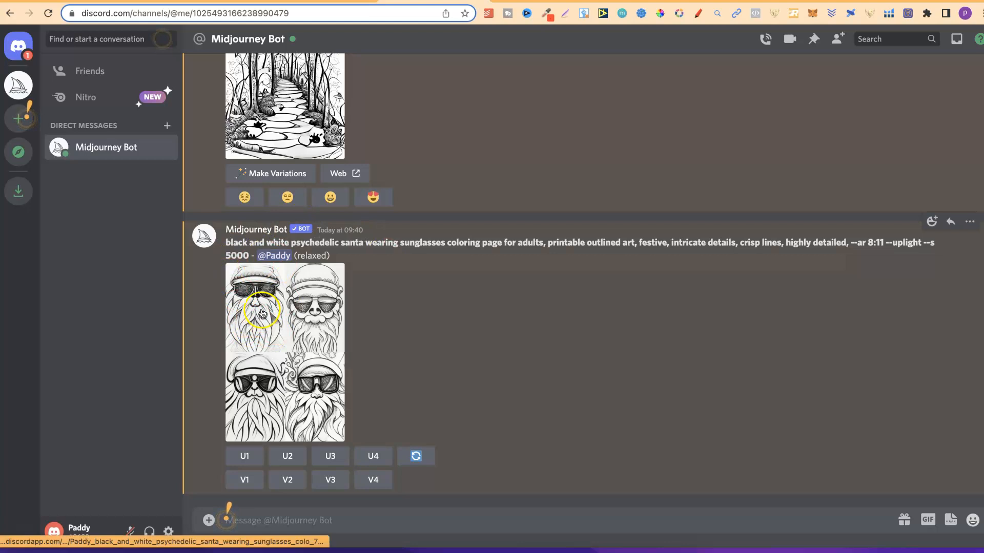
click(416, 456)
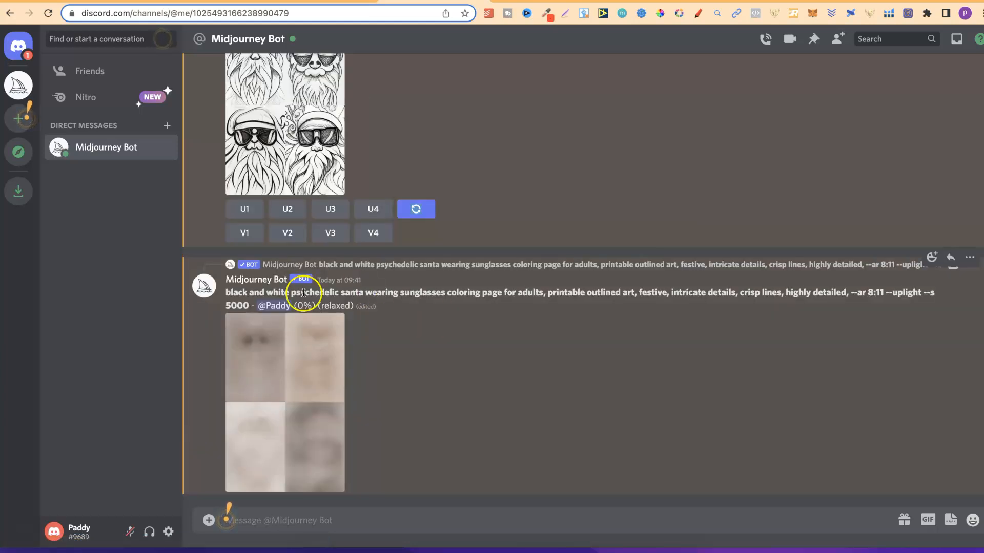
click(248, 232)
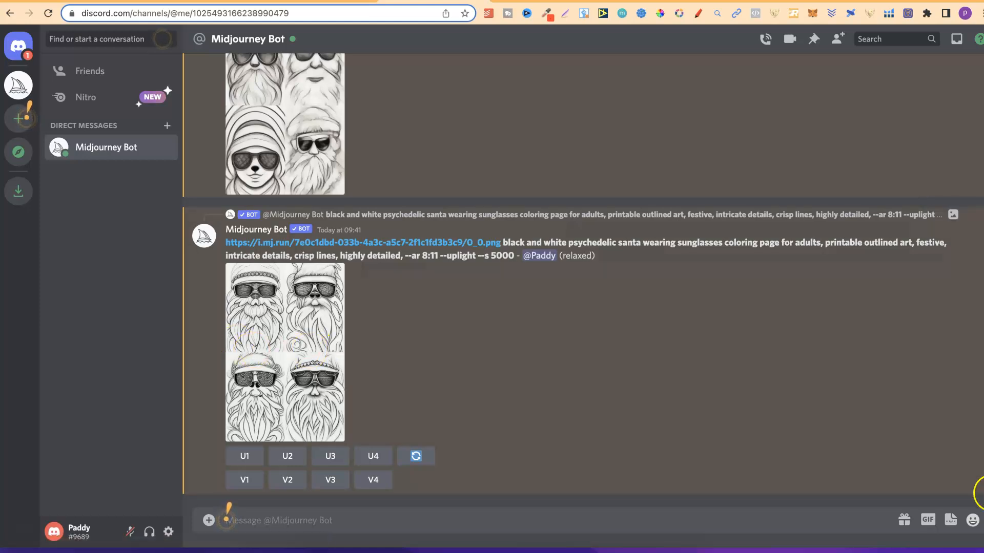
Compare the original Santa grid with its variations and the rerolled grid in the bot chat.
drag(983, 492, 983, 486)
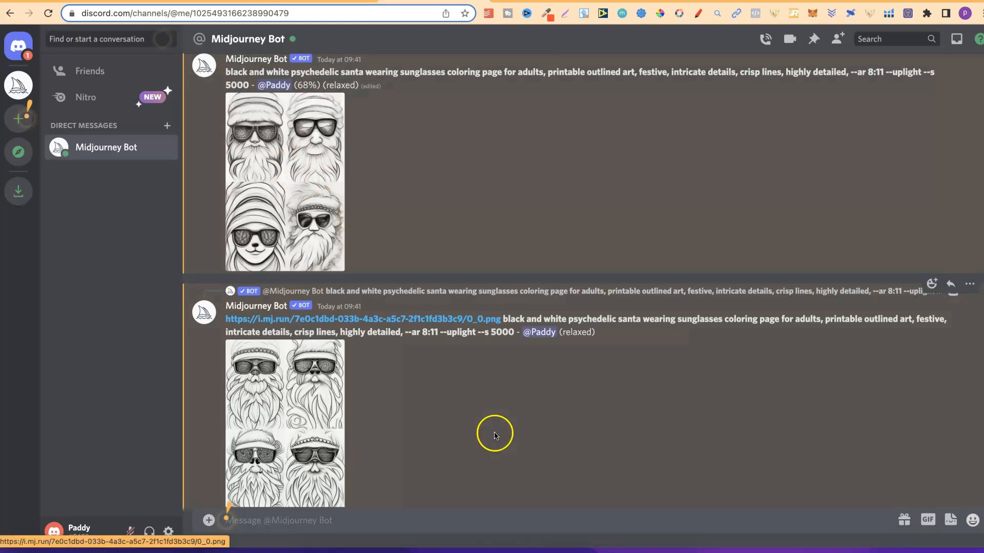
scroll(981, 493, down, 3)
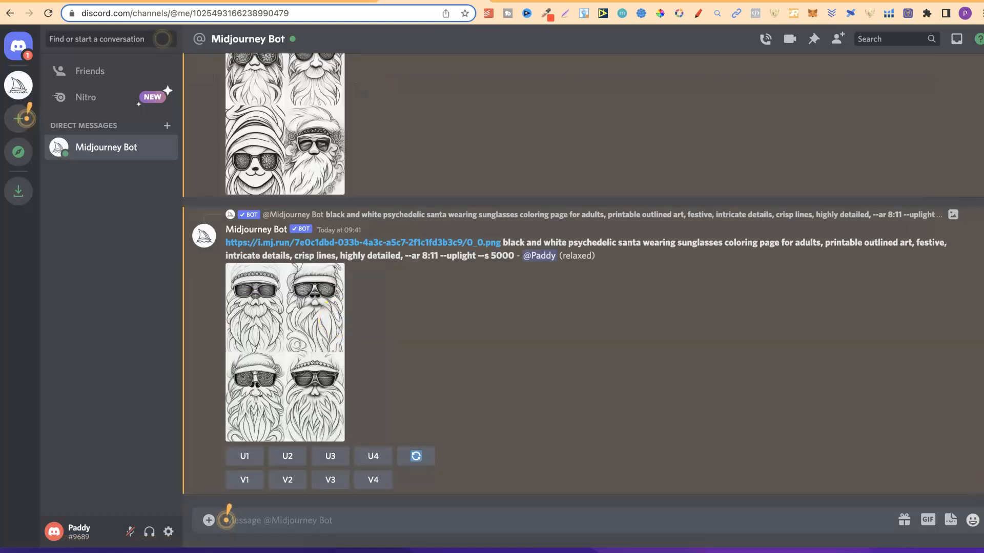
scroll(979, 488, up, 5)
scroll(979, 487, up, 5)
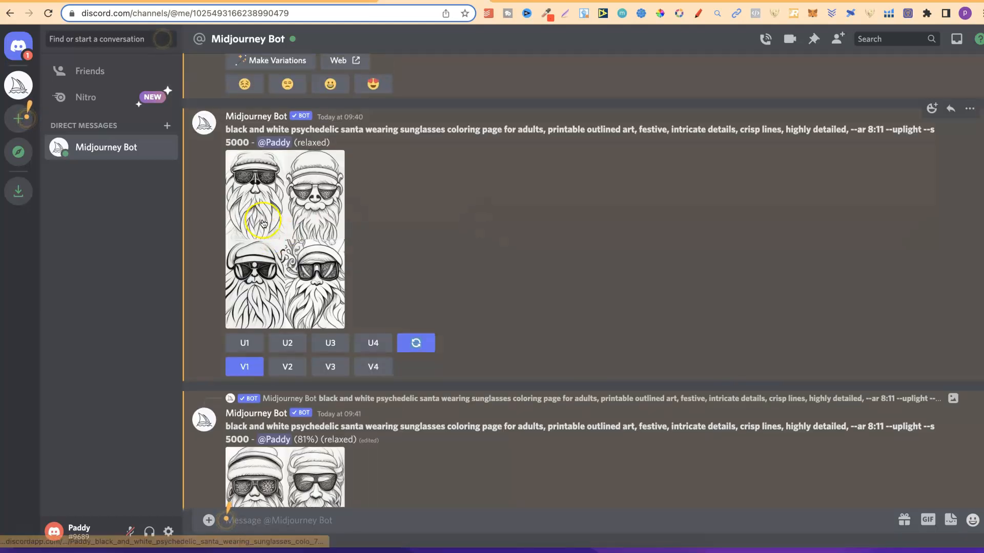
scroll(980, 481, down, 6)
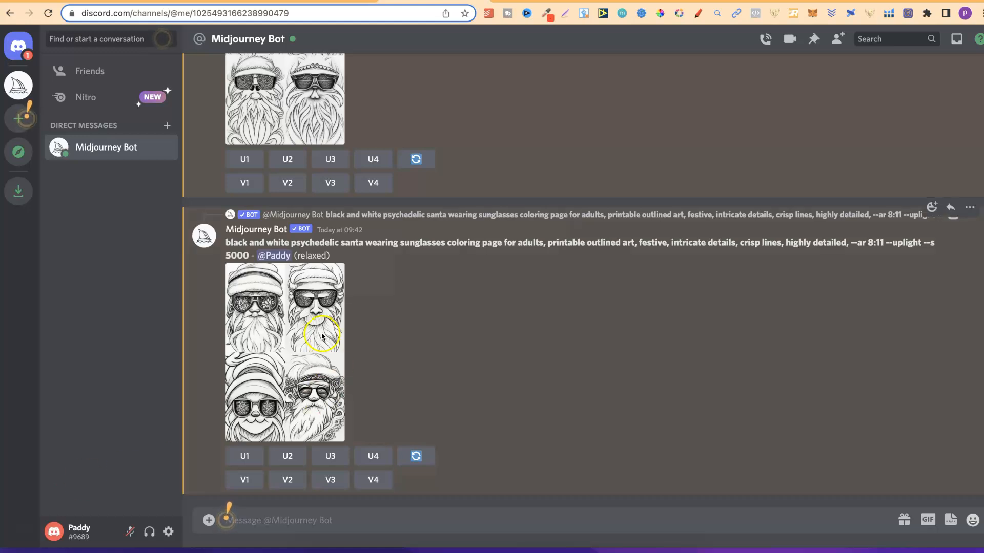
Refresh the Midjourney web gallery and view the three newest Santa grids enlarged.
click(527, 2)
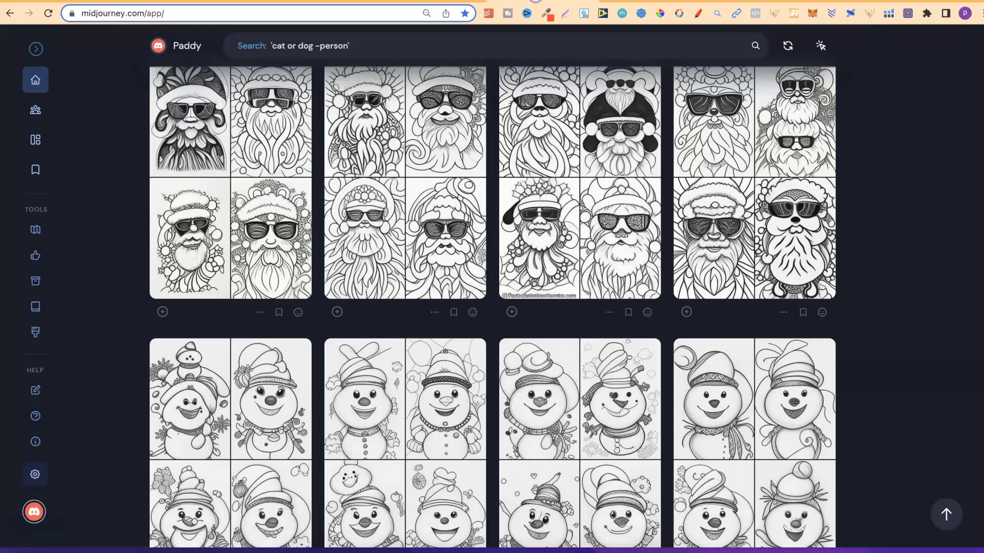
click(49, 14)
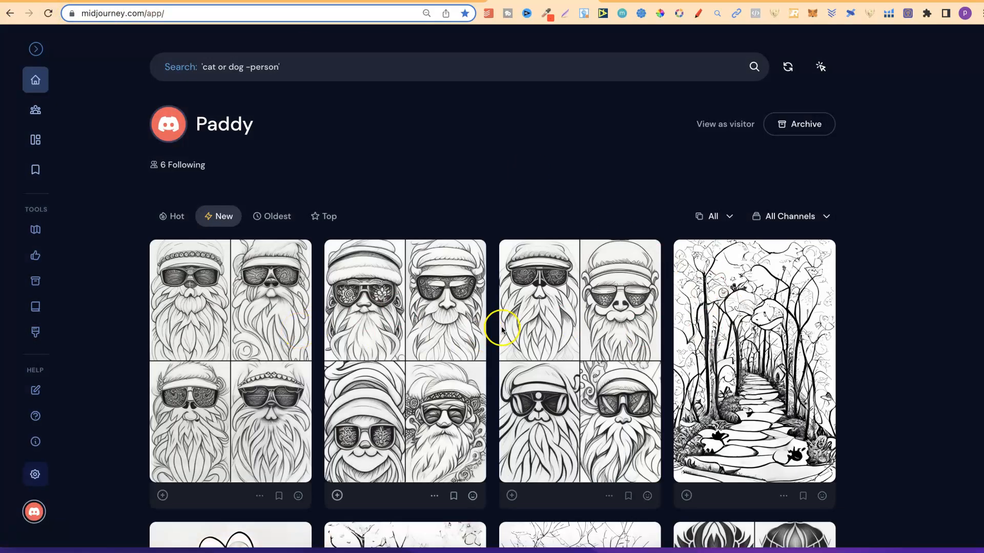
click(230, 361)
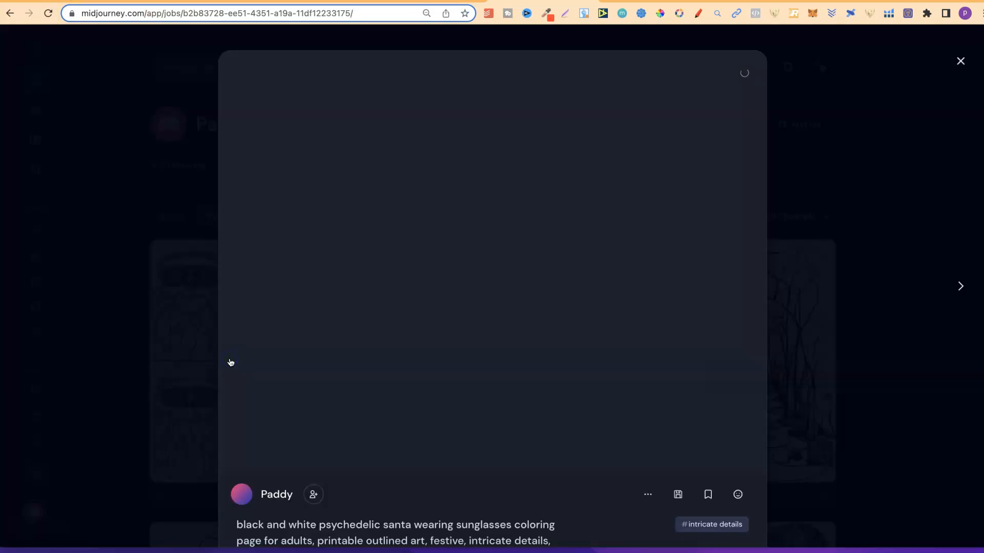
key(Right)
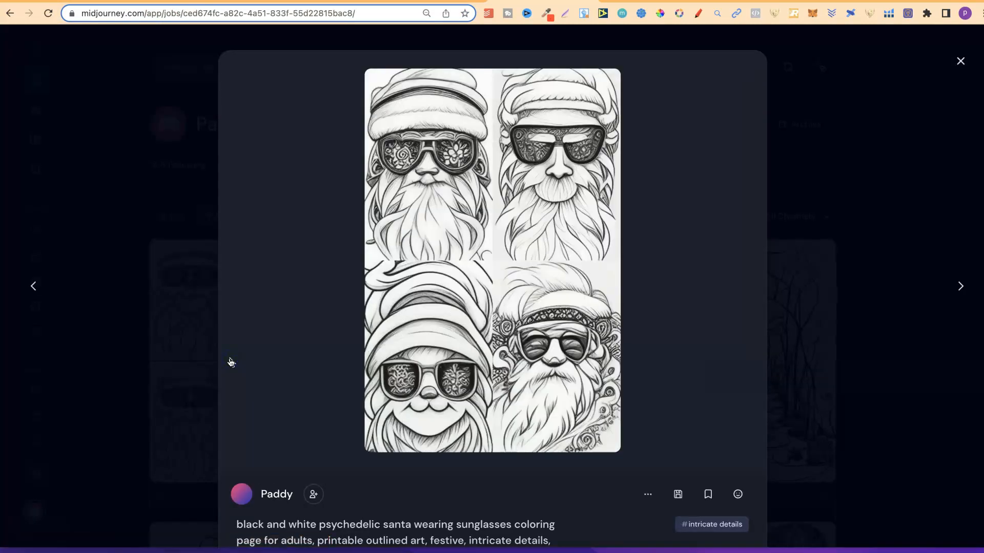
key(Left)
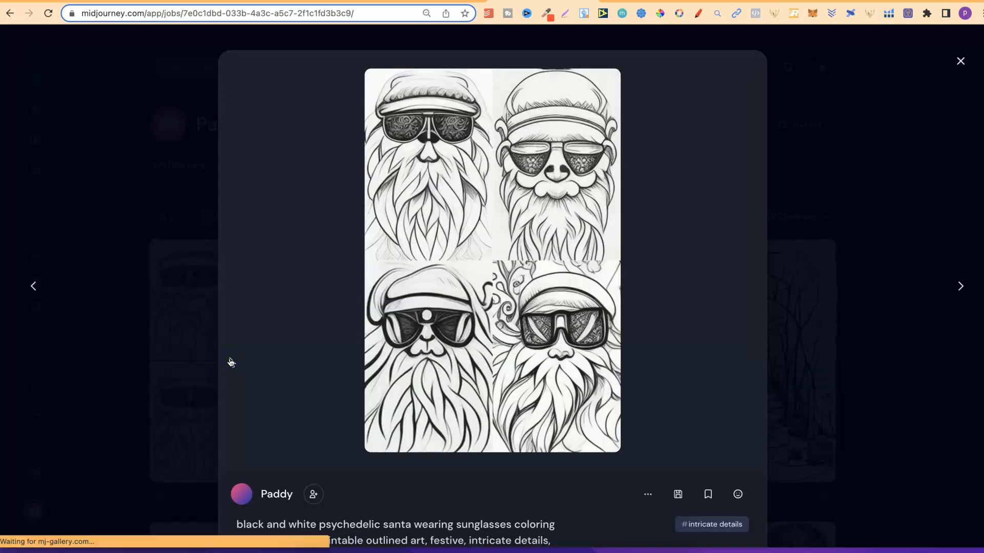
click(921, 159)
Back in Discord, cancel the rerolled Santa grid's job through the message's app commands and dismiss the bot's reply.
click(419, 2)
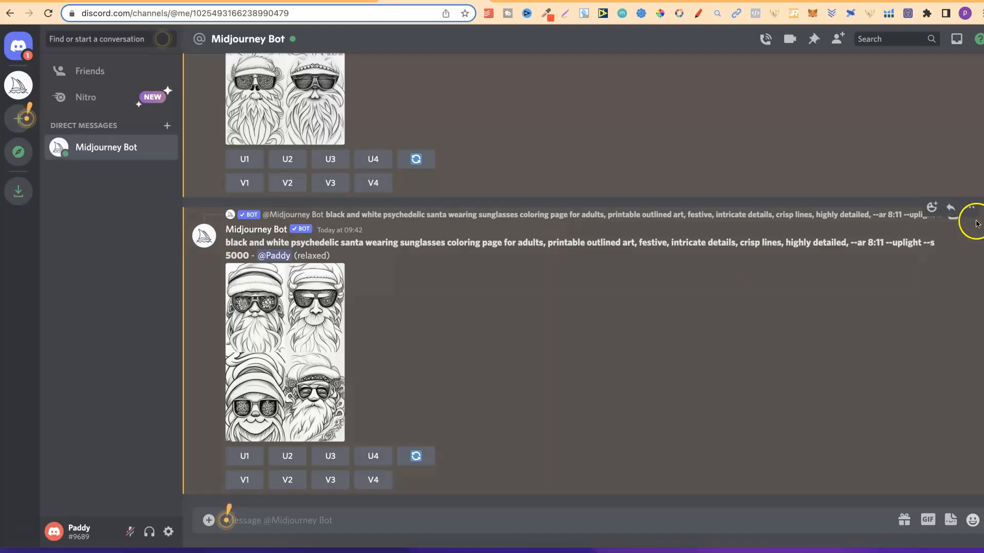
click(969, 207)
mouse_move(881, 252)
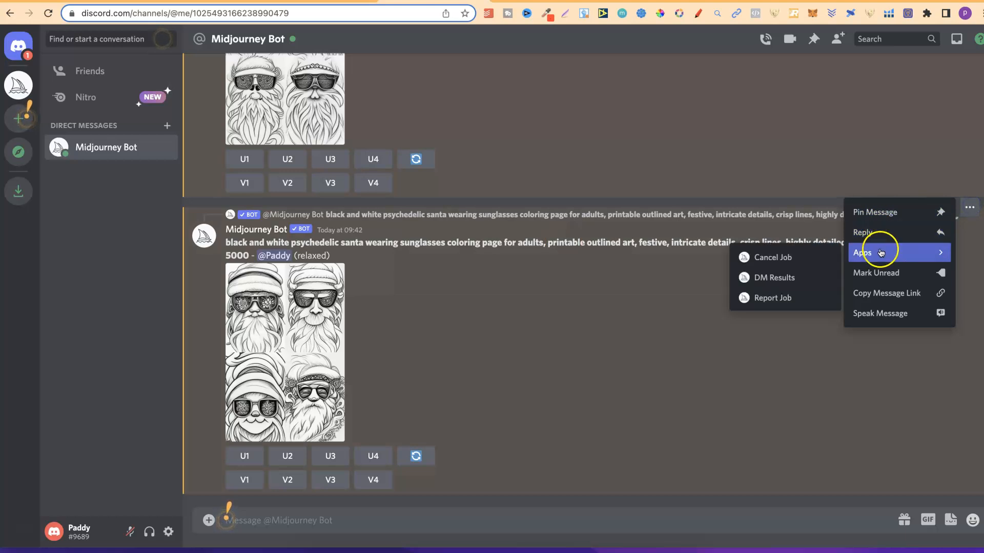
click(769, 258)
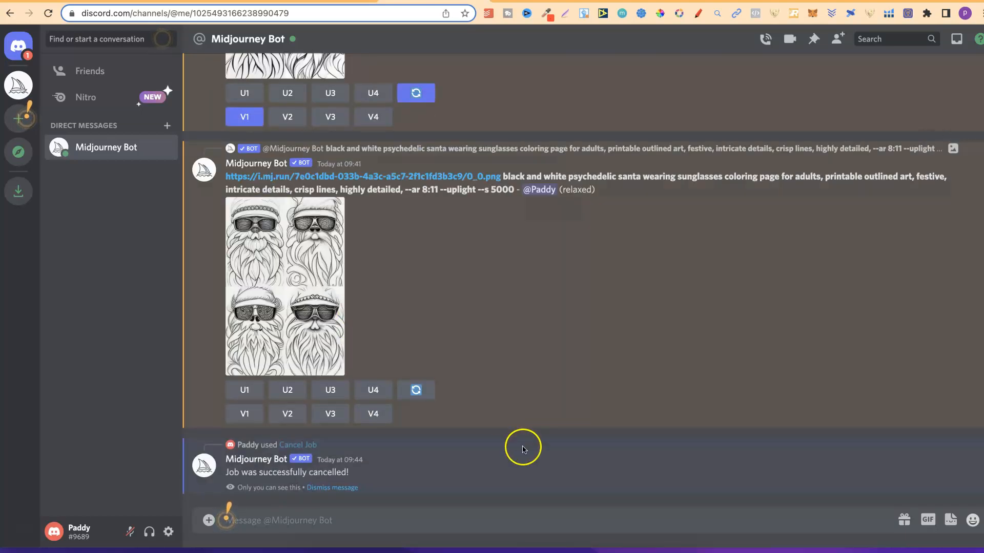
click(348, 487)
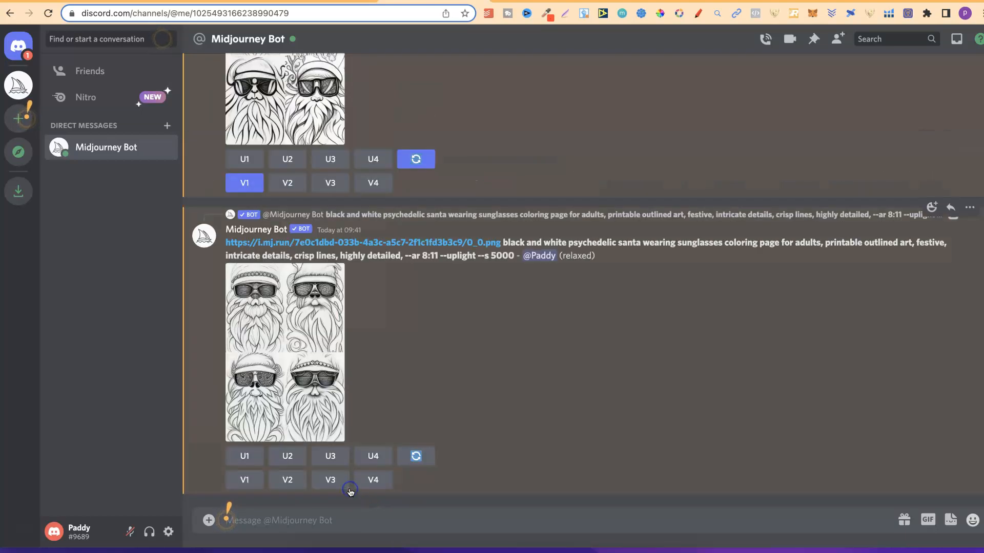
Cancel the job of the Santa variations grid and dismiss the bot's reply.
click(969, 207)
mouse_move(877, 252)
click(802, 262)
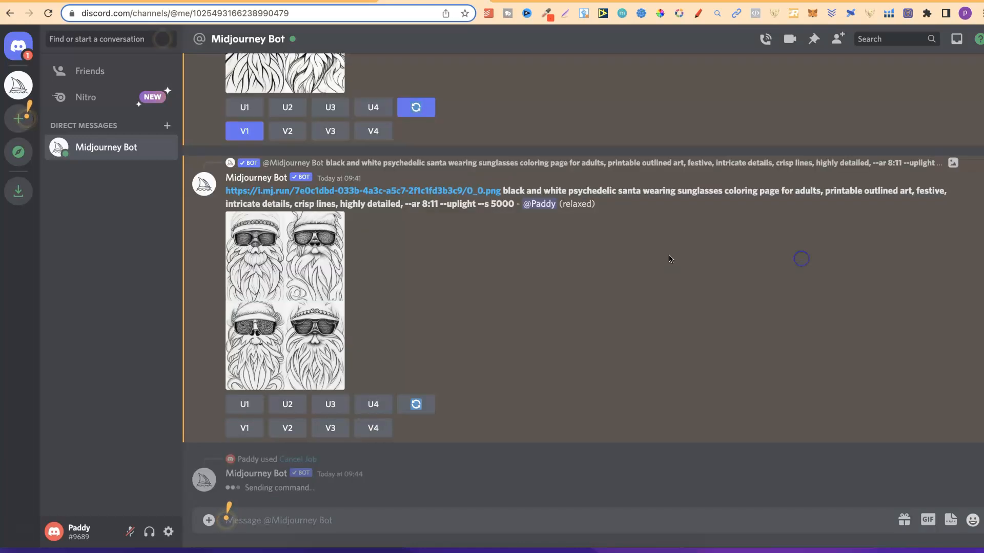
click(347, 487)
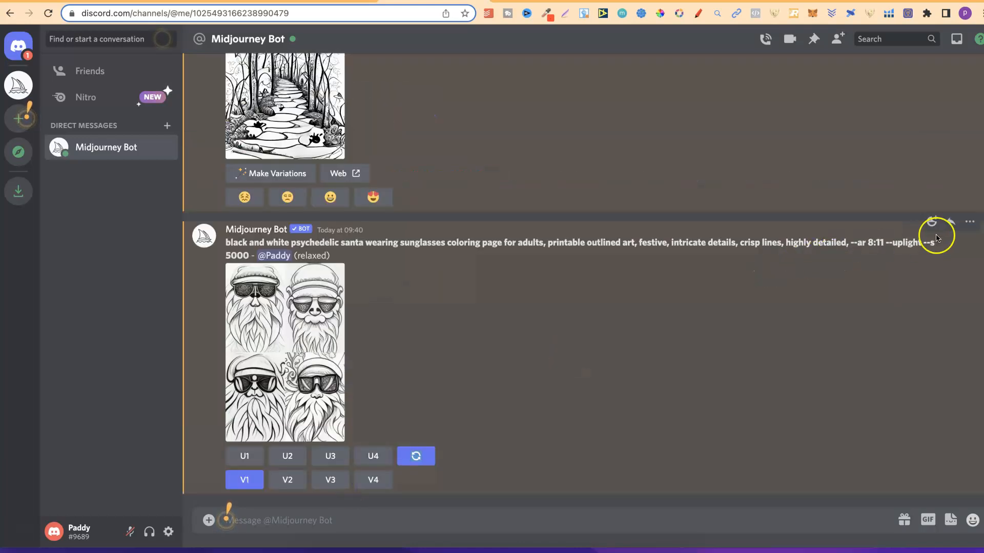
Cancel the original Santa grid's job, clear the bot's reply, and switch to the Midjourney web gallery.
click(969, 221)
mouse_move(874, 267)
click(800, 275)
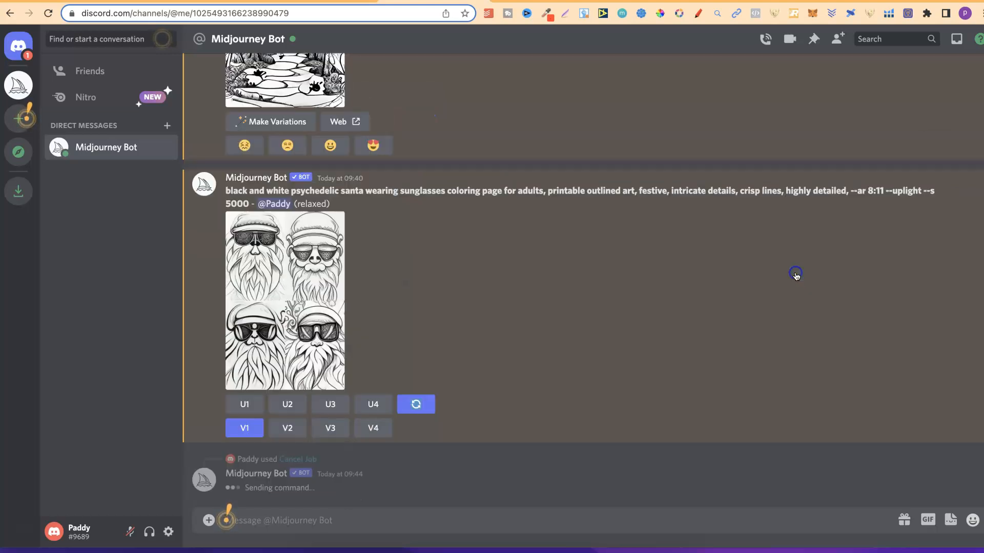
click(315, 487)
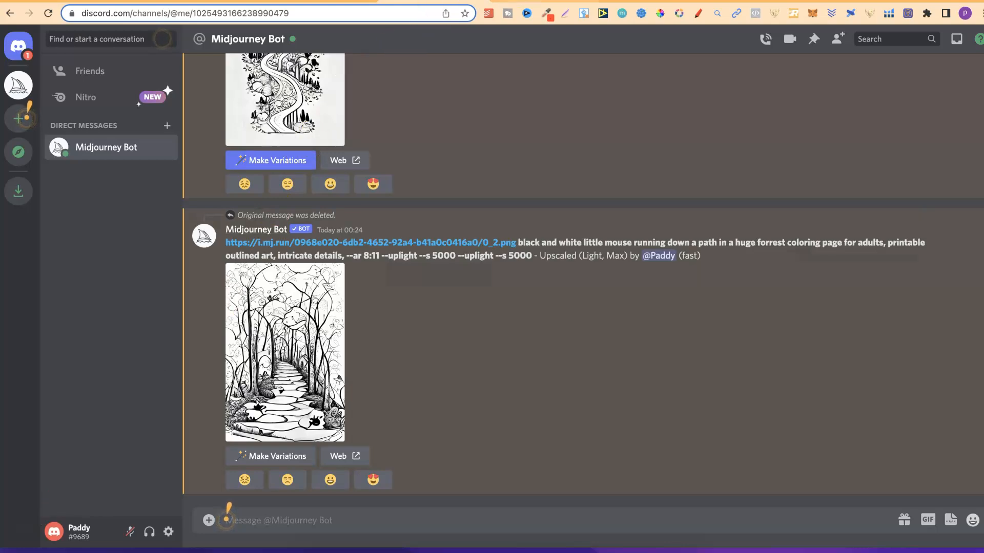
click(525, 1)
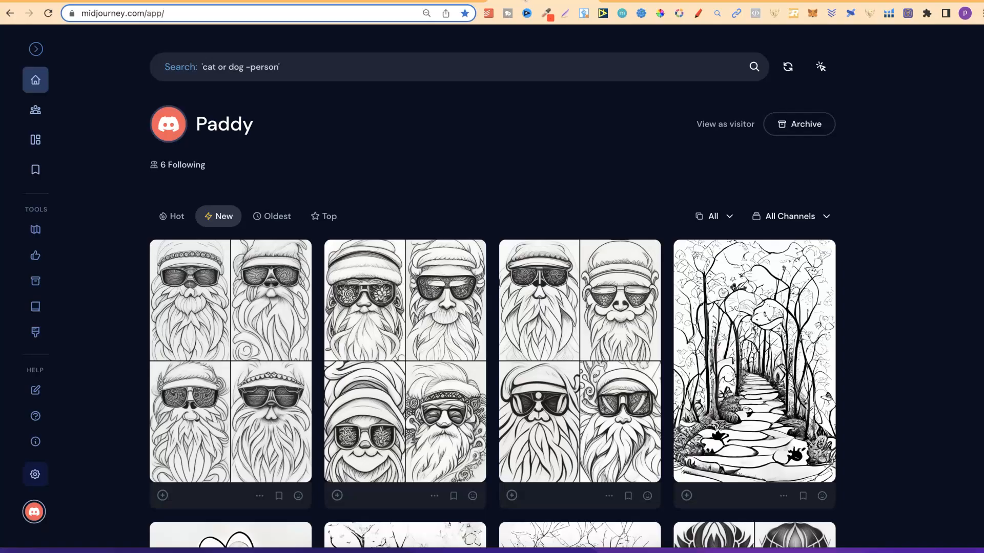